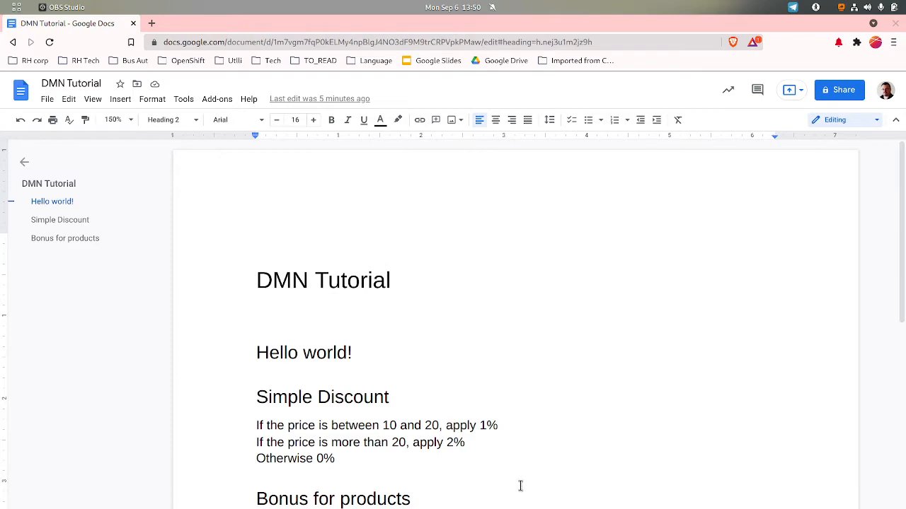
- Open the DMN editor at dmn.new in a new browser tab
{"action": "left_click", "coordinate": [151, 24]}
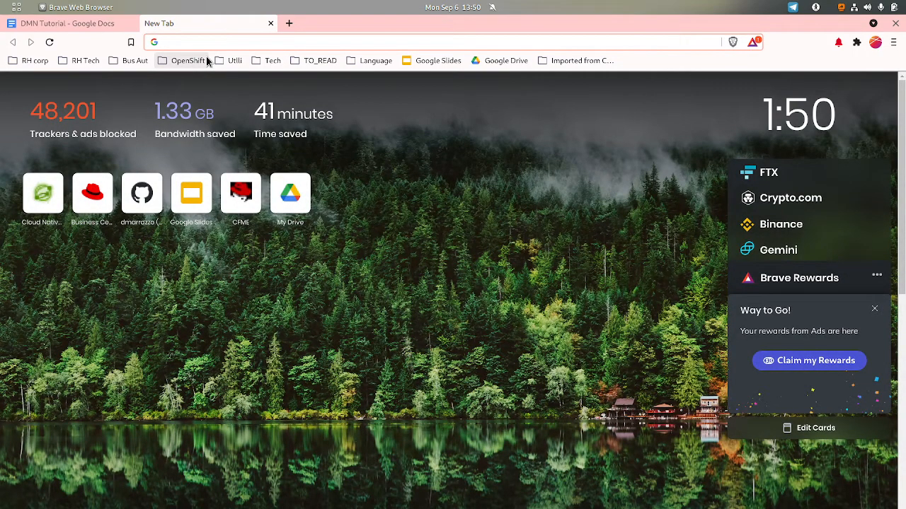
{"action": "type", "text": "dmn.new"}
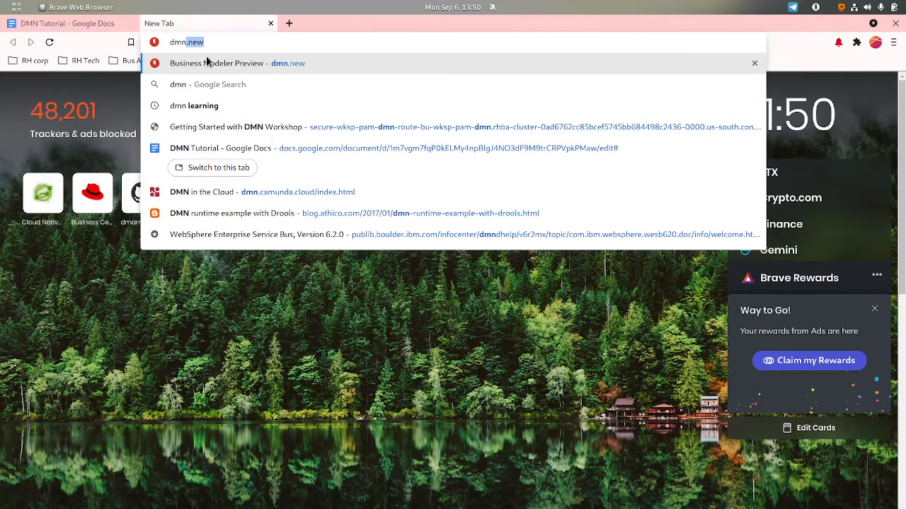
{"action": "key", "text": "Return"}
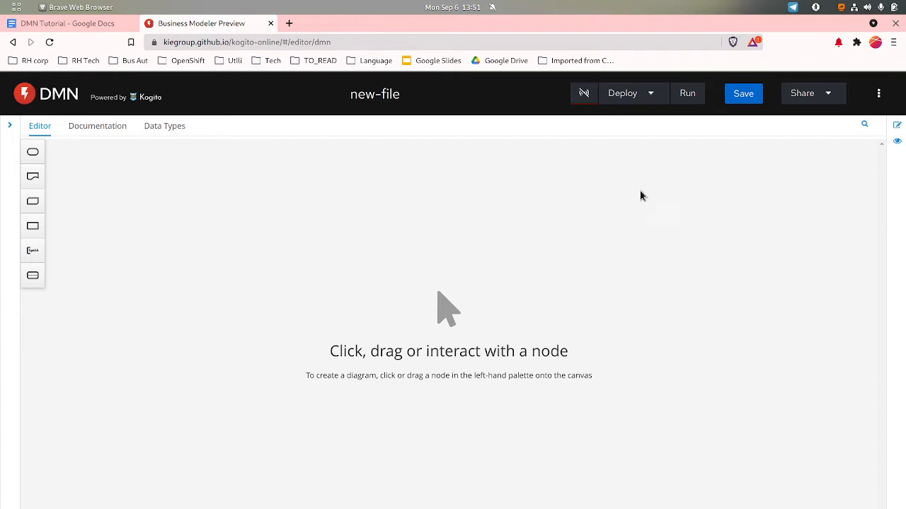
- Dismiss the DMN Runner introduction, start kie_tooling_extended_services in the terminal, and return to the browser
{"action": "left_click", "coordinate": [694, 99]}
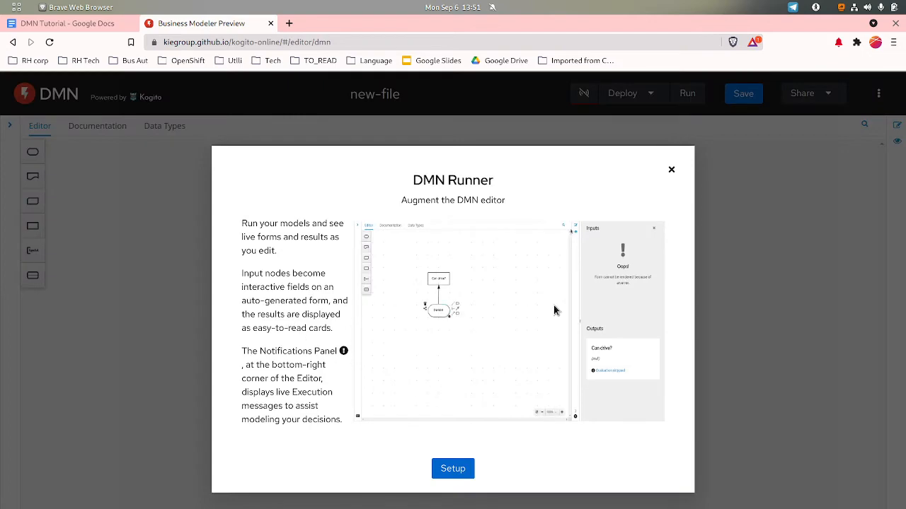
{"action": "left_click", "coordinate": [674, 172]}
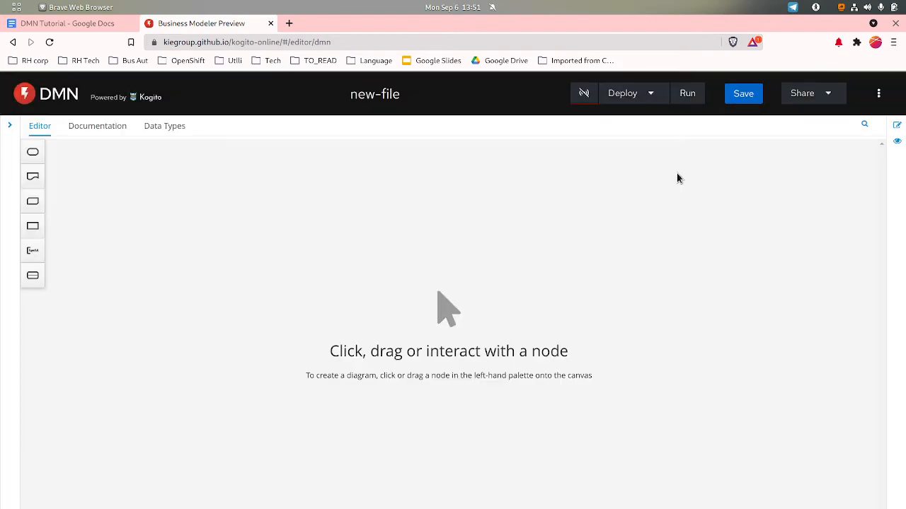
{"action": "key", "text": "super"}
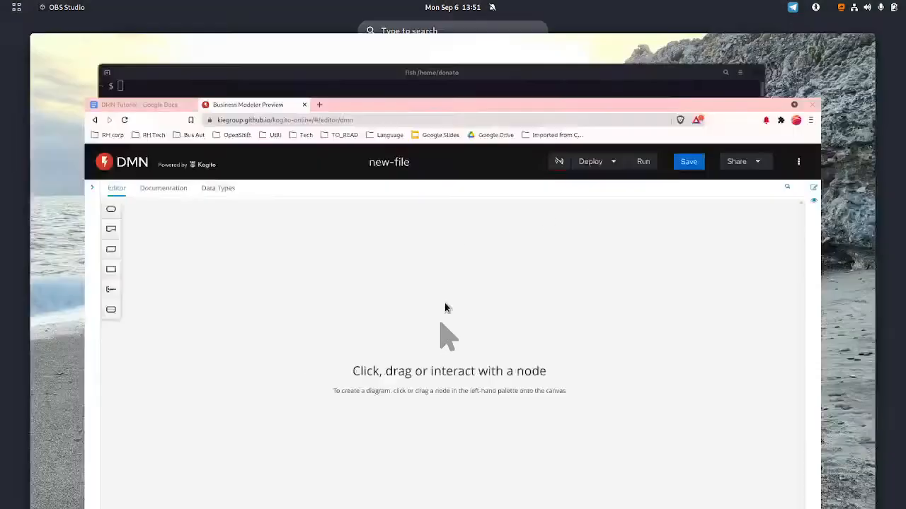
{"action": "left_click", "coordinate": [431, 259]}
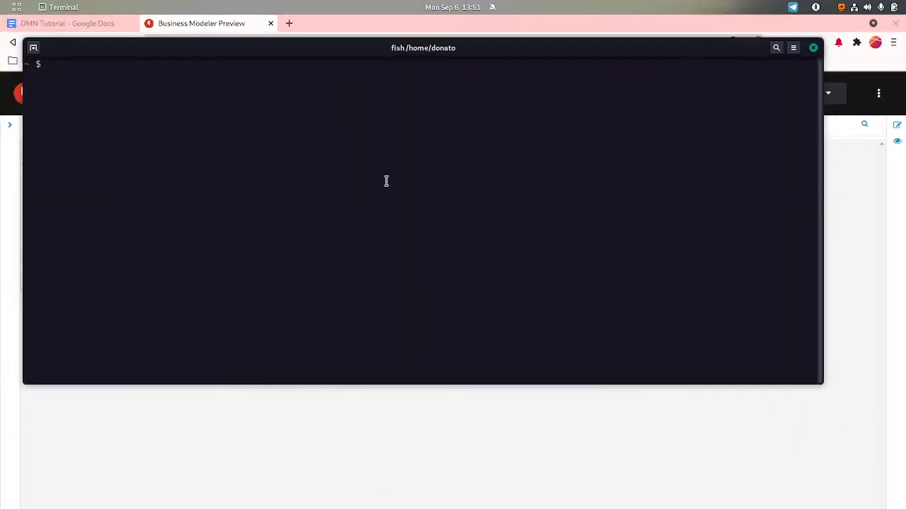
{"action": "type", "text": "k"}
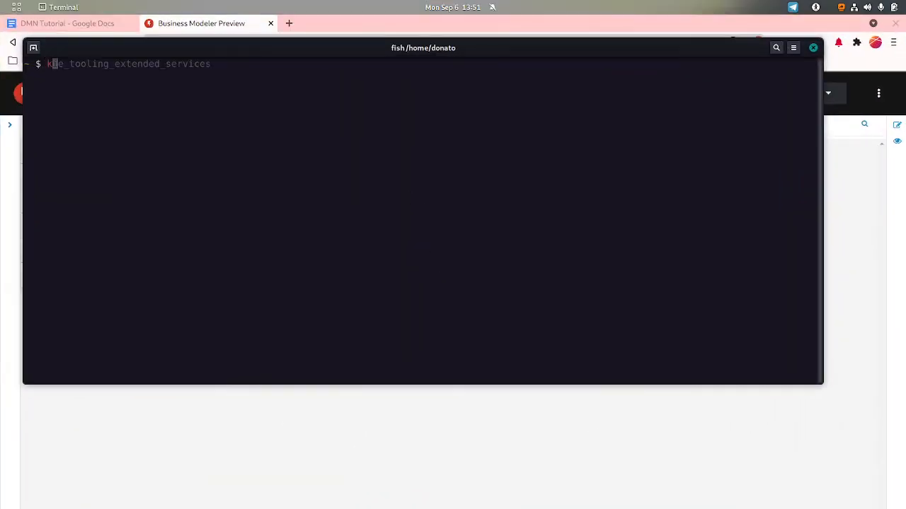
{"action": "key", "text": "Right"}
{"action": "key", "text": "Return"}
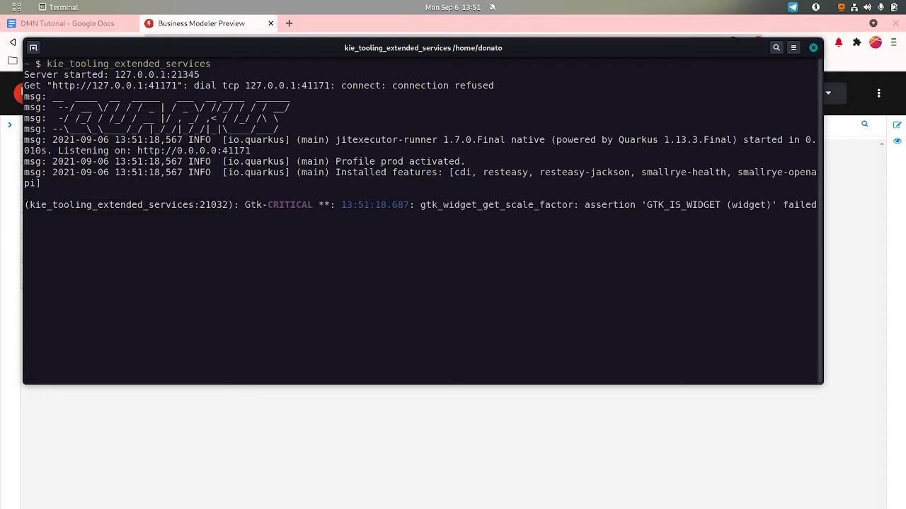
{"action": "left_click", "coordinate": [314, 436]}
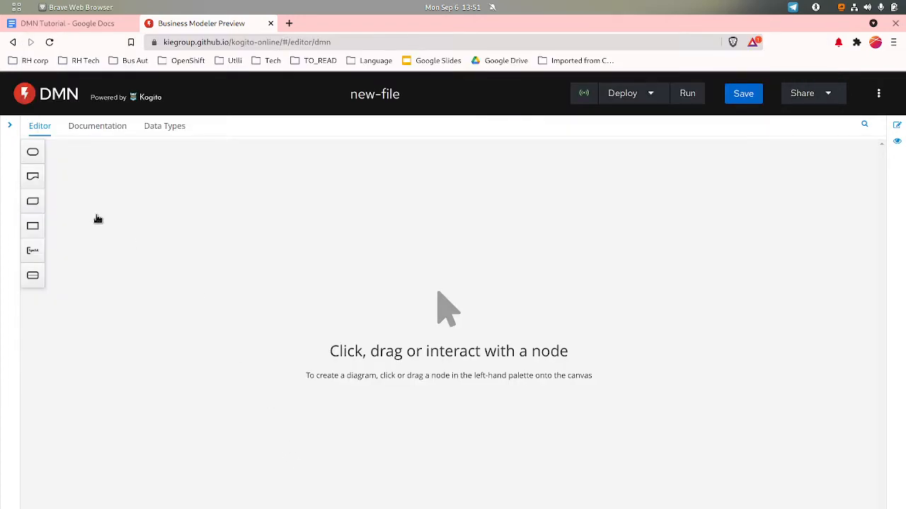
- Check the Hello world! exercise in the tutorial document, then add an input data node called "name" to the DMN canvas
{"action": "left_click", "coordinate": [62, 25]}
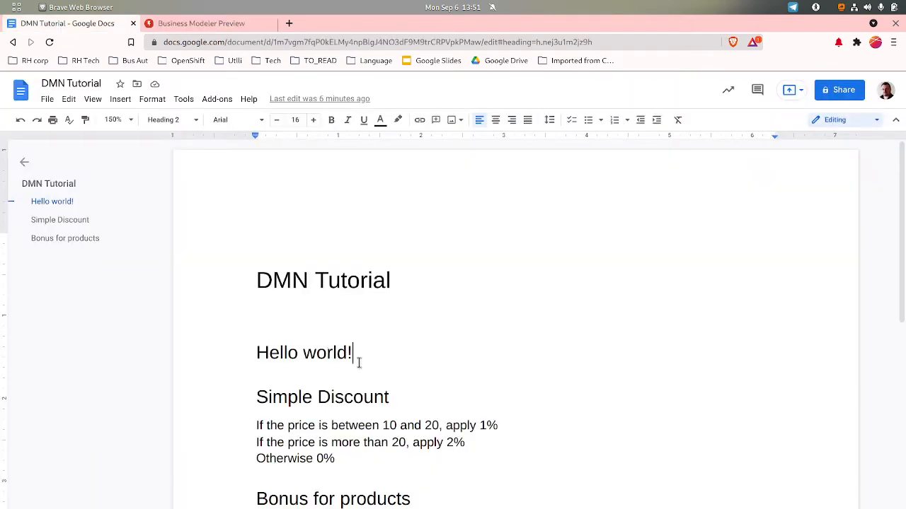
{"action": "left_click", "coordinate": [208, 28]}
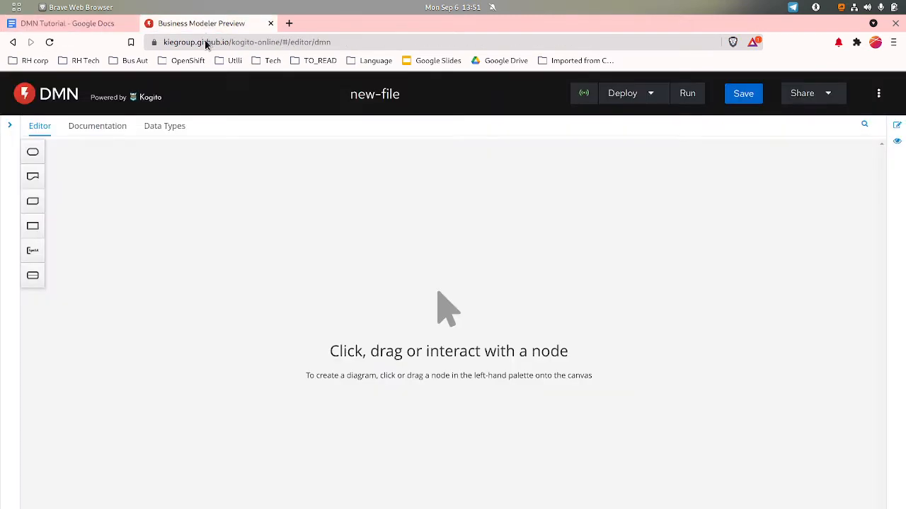
{"action": "left_click_drag", "start_coordinate": [34, 157], "coordinate": [232, 335]}
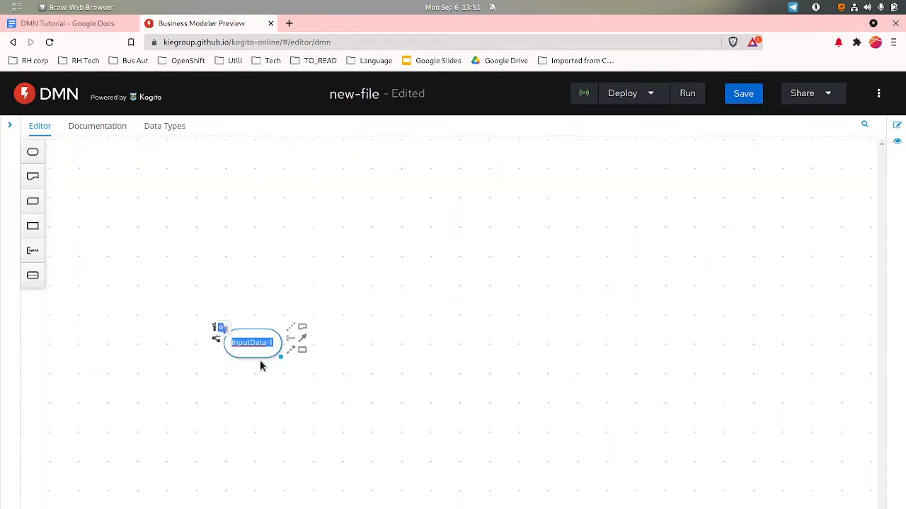
{"action": "type", "text": "n"}
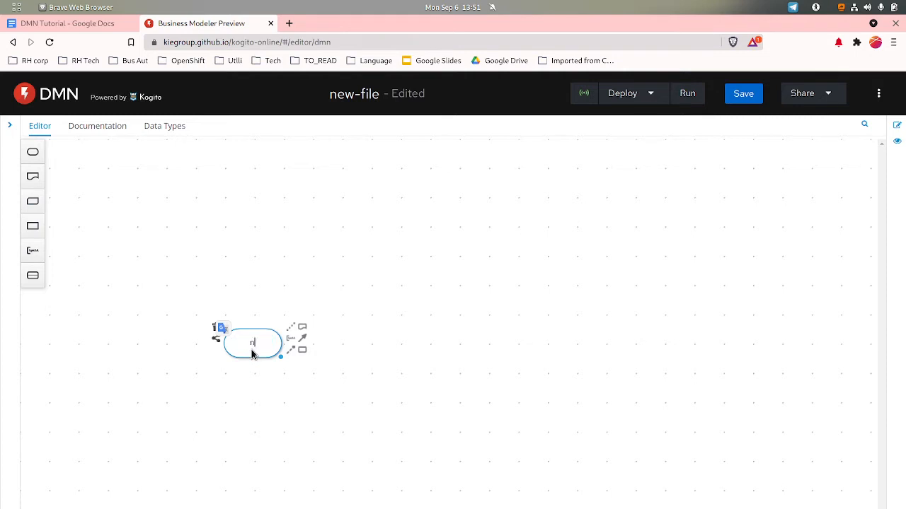
{"action": "type", "text": "ame"}
{"action": "left_click", "coordinate": [322, 407]}
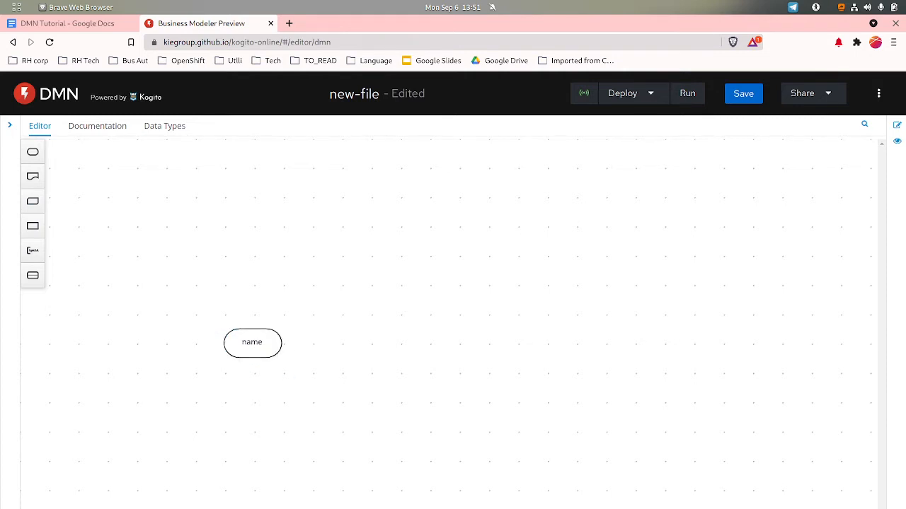
- Show the properties of the "name" input node and set its data type to string
{"action": "left_click", "coordinate": [896, 125]}
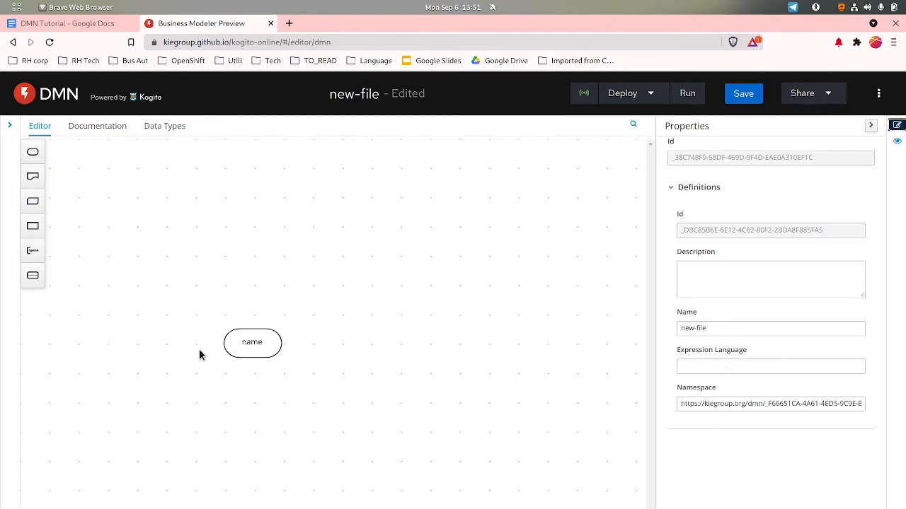
{"action": "left_click", "coordinate": [258, 357]}
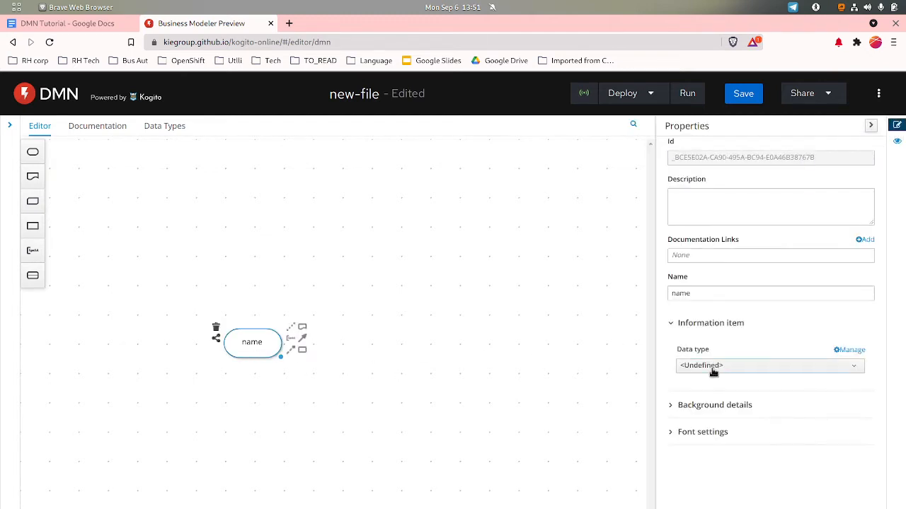
{"action": "left_click", "coordinate": [714, 371]}
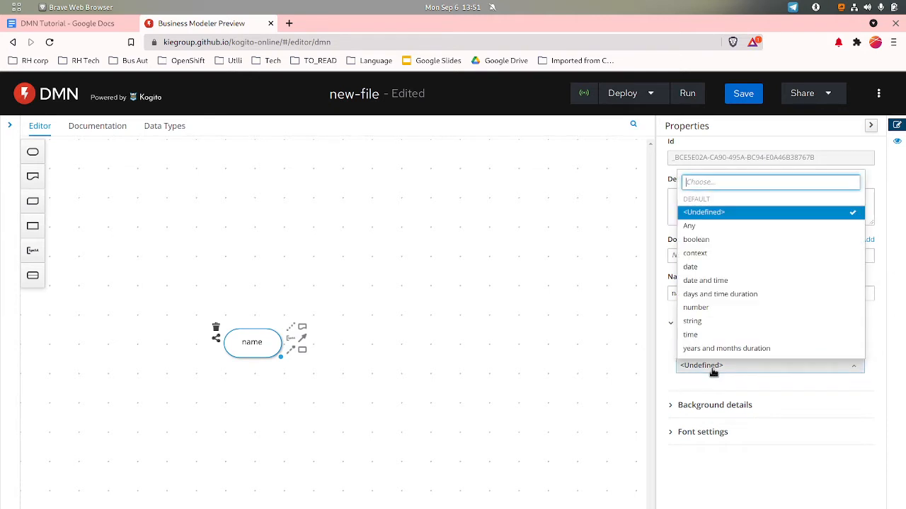
{"action": "left_click", "coordinate": [706, 324]}
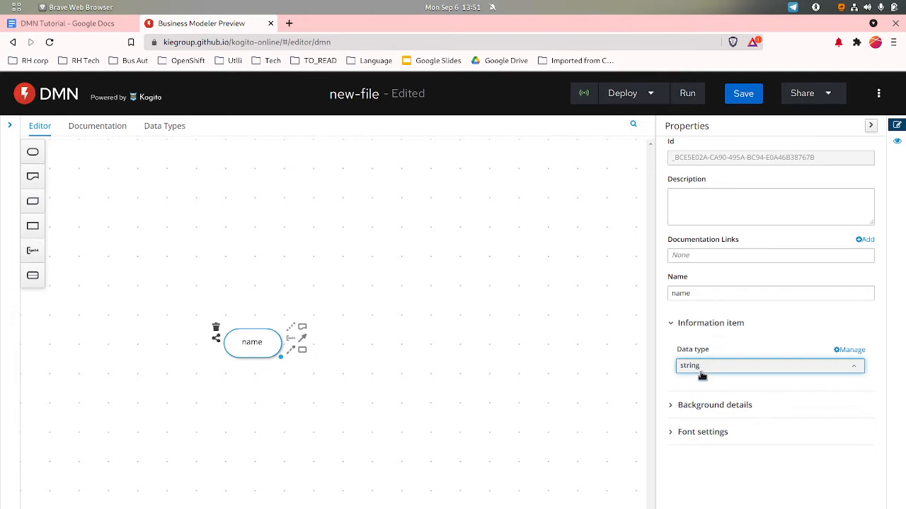
{"action": "left_click", "coordinate": [269, 385]}
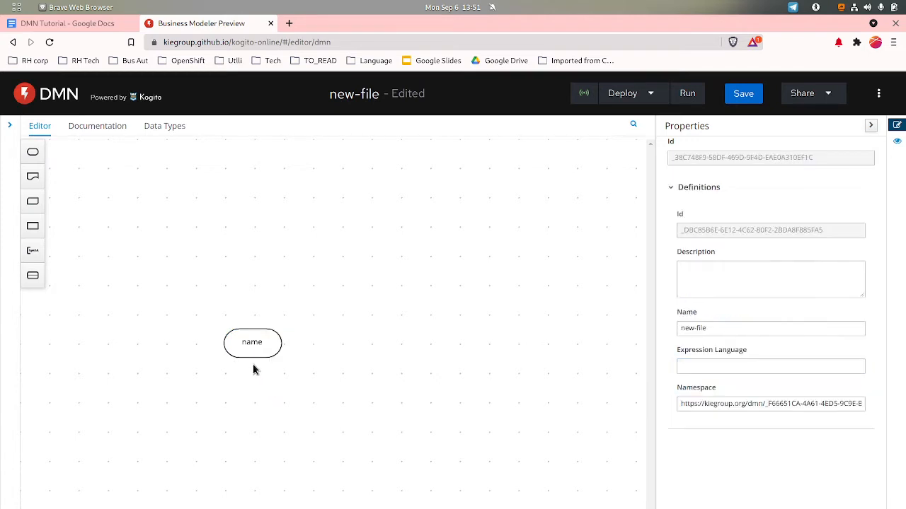
- Add a decision node connected from the "name" input and name it "hello"
{"action": "left_click", "coordinate": [265, 352]}
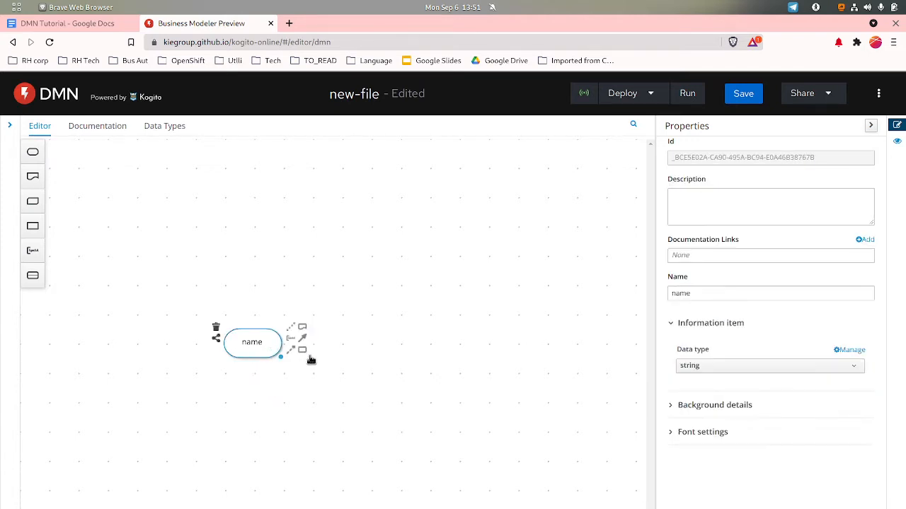
{"action": "left_click", "coordinate": [304, 352]}
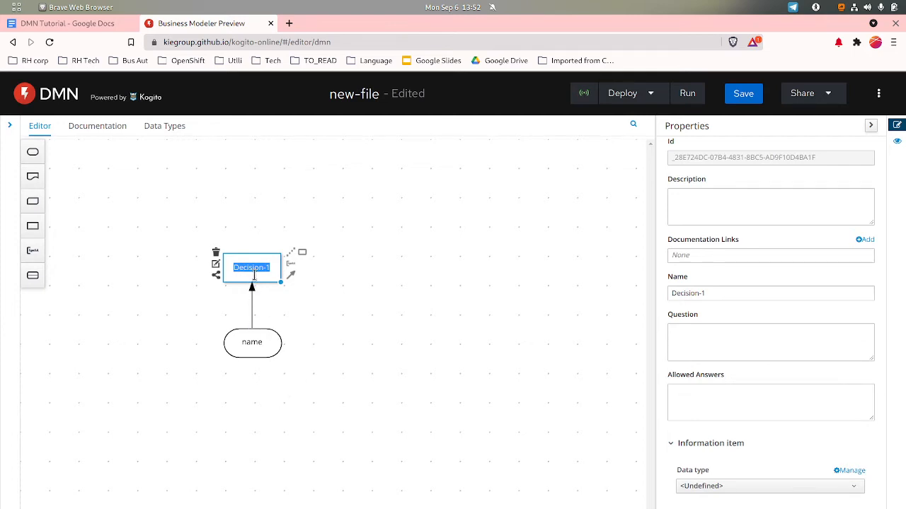
{"action": "type", "text": "ho"}
{"action": "left_click", "coordinate": [306, 319]}
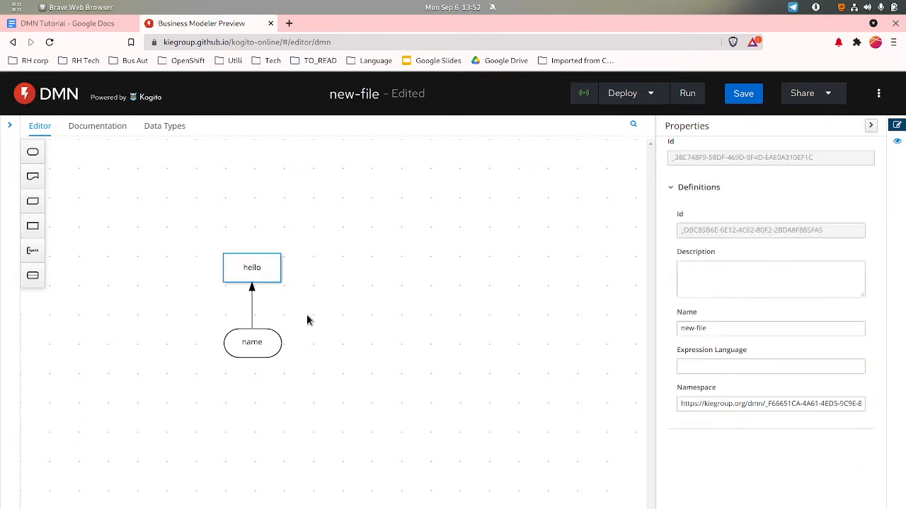
- Set the data type of the "hello" decision node to string
{"action": "left_click", "coordinate": [278, 287]}
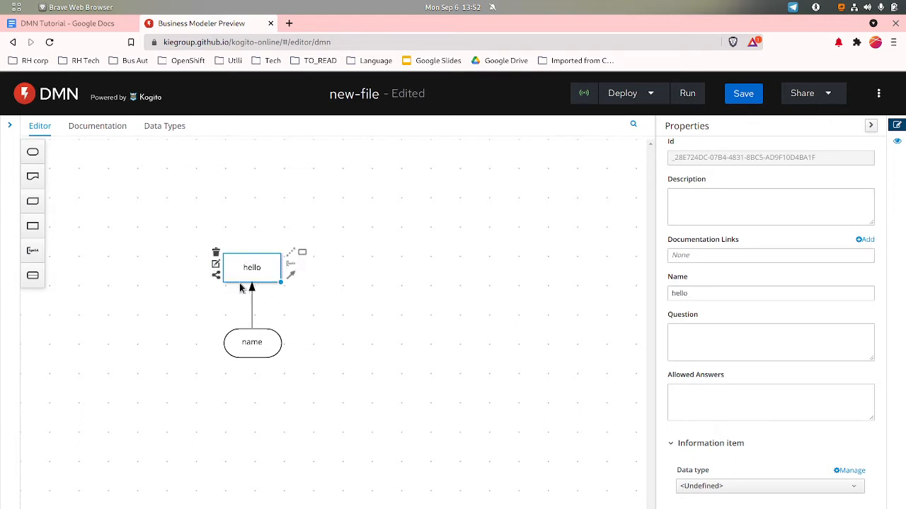
{"action": "left_click", "coordinate": [707, 489]}
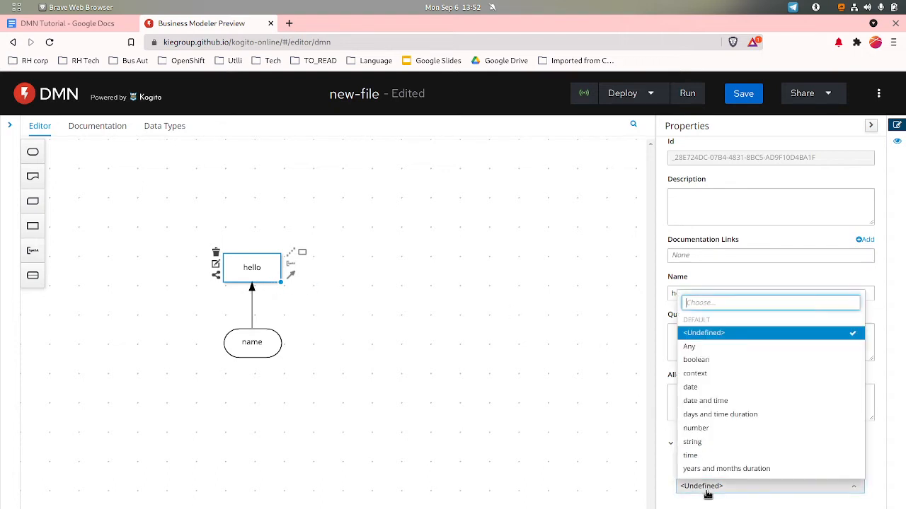
{"action": "left_click", "coordinate": [708, 446]}
{"action": "left_click", "coordinate": [370, 378]}
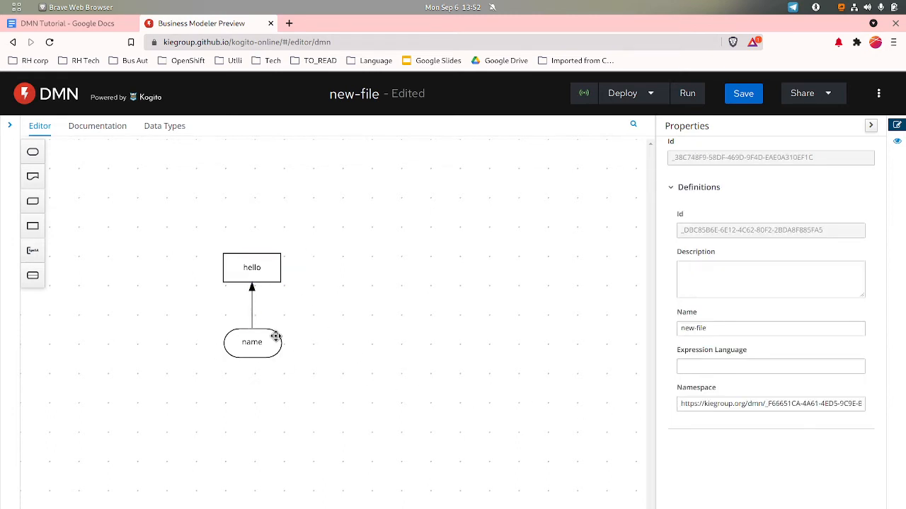
- Open the "hello" decision for editing and choose Literal expression as its logic type
{"action": "left_click", "coordinate": [269, 279]}
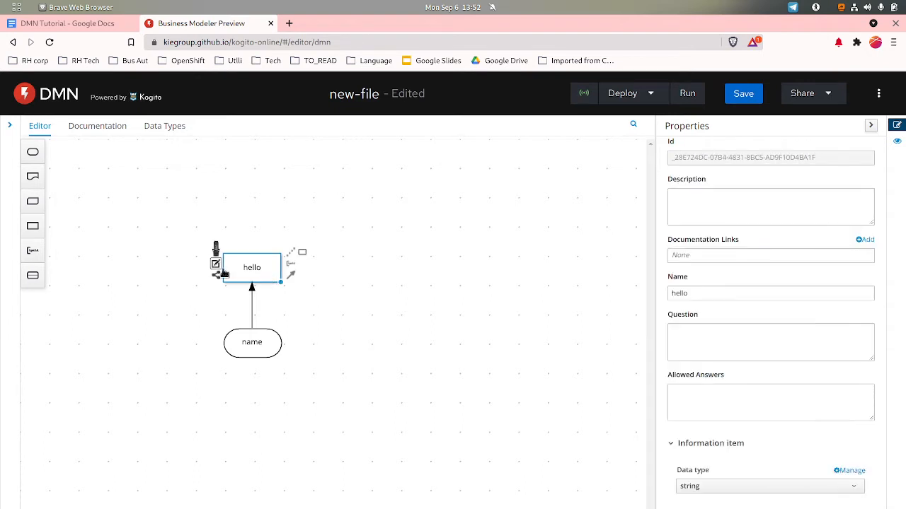
{"action": "left_click", "coordinate": [216, 265]}
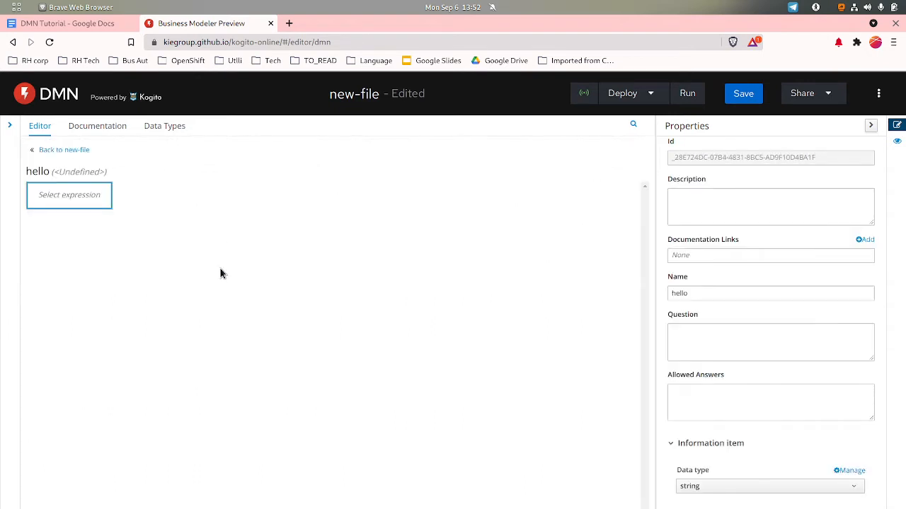
{"action": "left_click", "coordinate": [79, 202]}
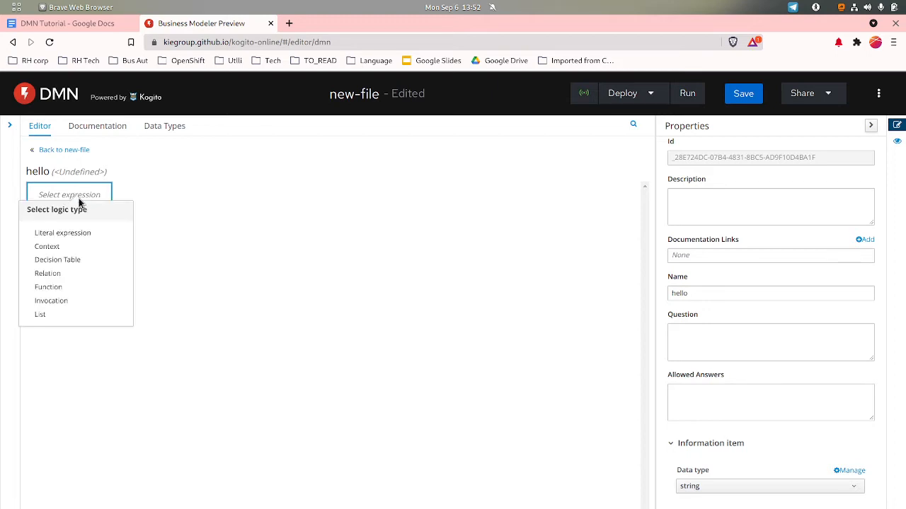
{"action": "left_click", "coordinate": [86, 236]}
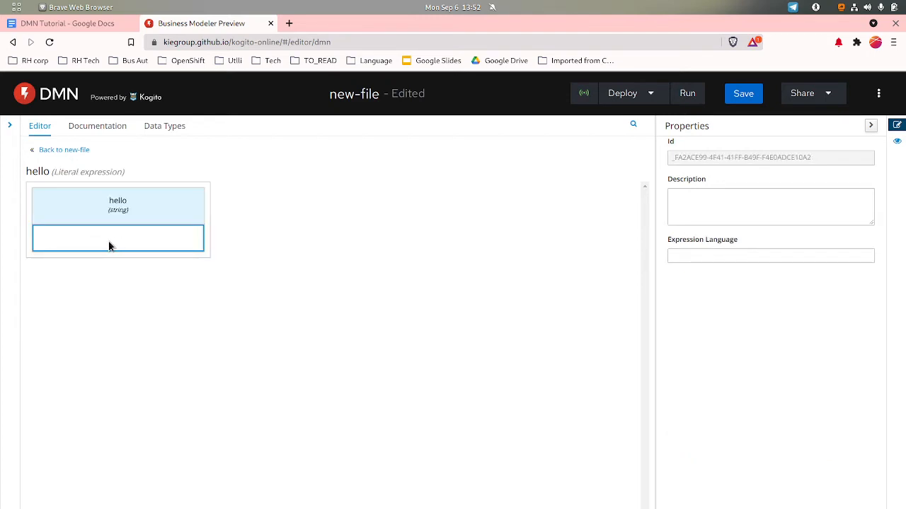
- Enter "hello "+ name as the literal expression of the "hello" decision
{"action": "double_click", "coordinate": [112, 246]}
{"action": "type", "text": "\"hello "}
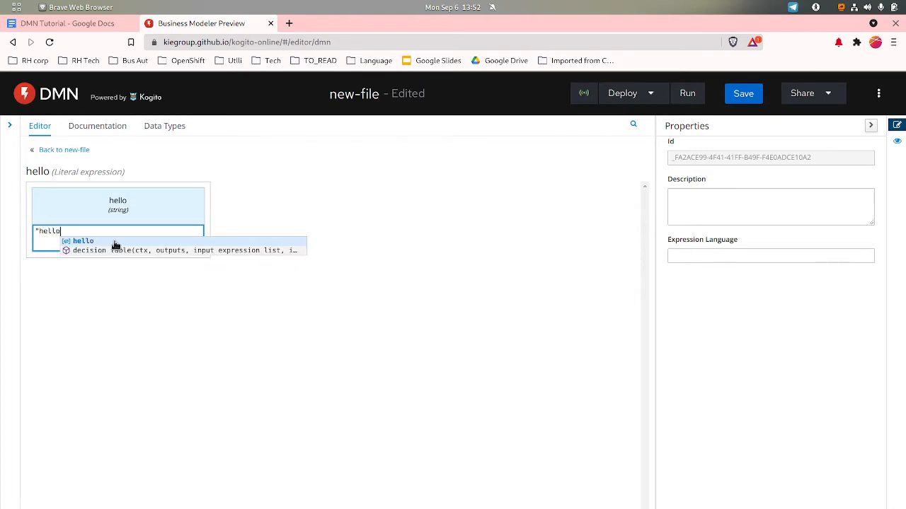
{"action": "type", "text": "\""}
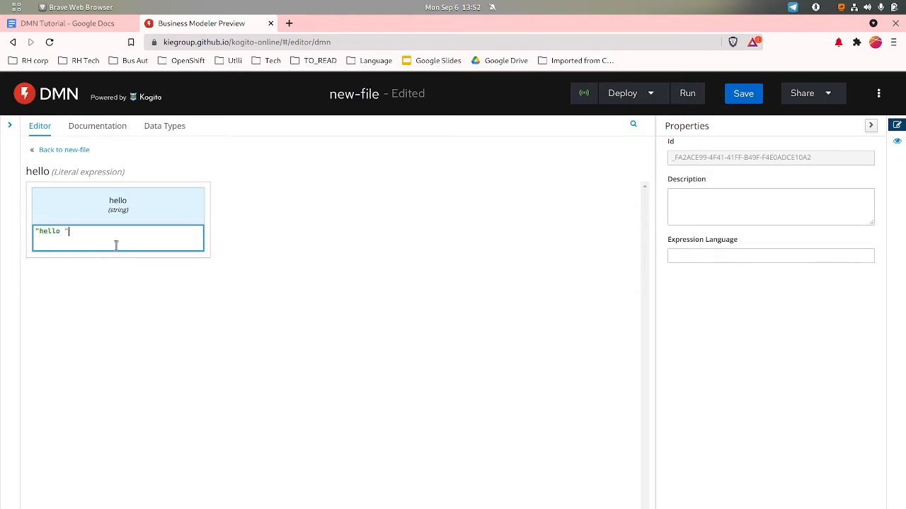
{"action": "type", "text": "+ name"}
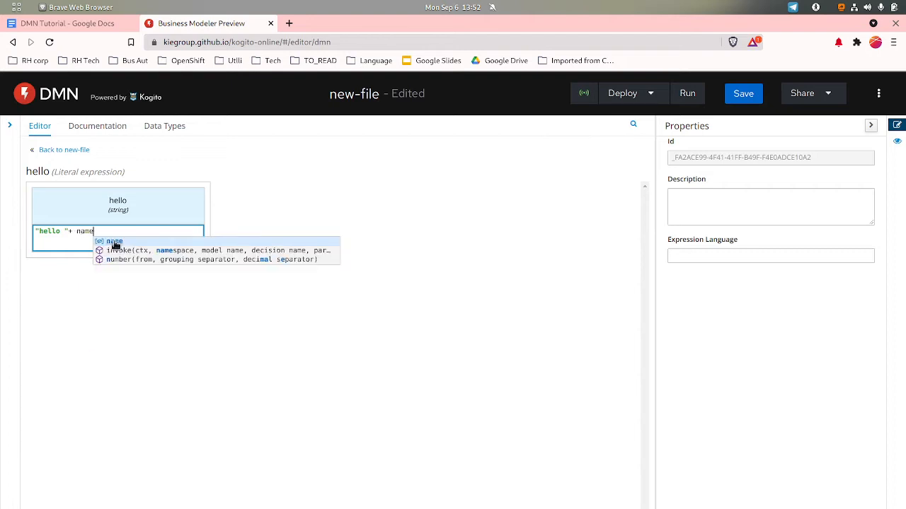
{"action": "left_click", "coordinate": [115, 243]}
{"action": "key", "text": "Return"}
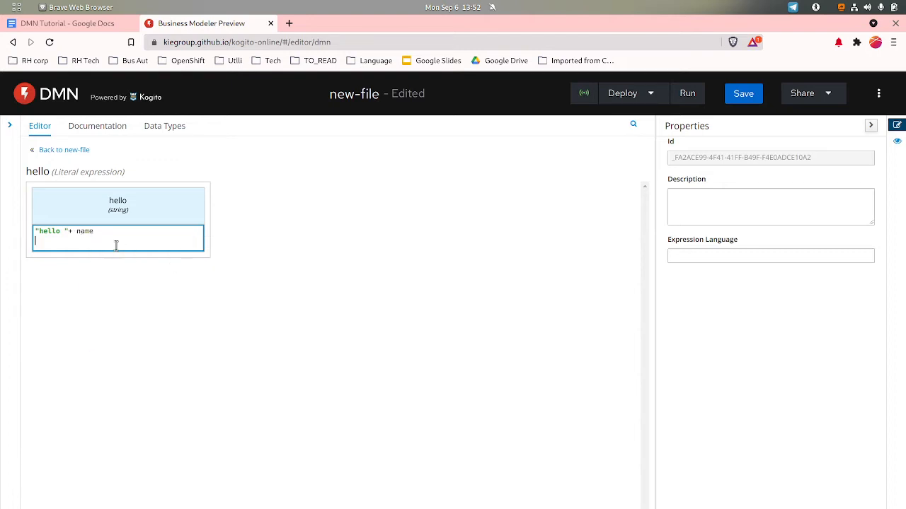
{"action": "left_click", "coordinate": [122, 294]}
- Run the model and fill the "name" input with the suggested full name to evaluate the "hello" decision
{"action": "left_click", "coordinate": [687, 94]}
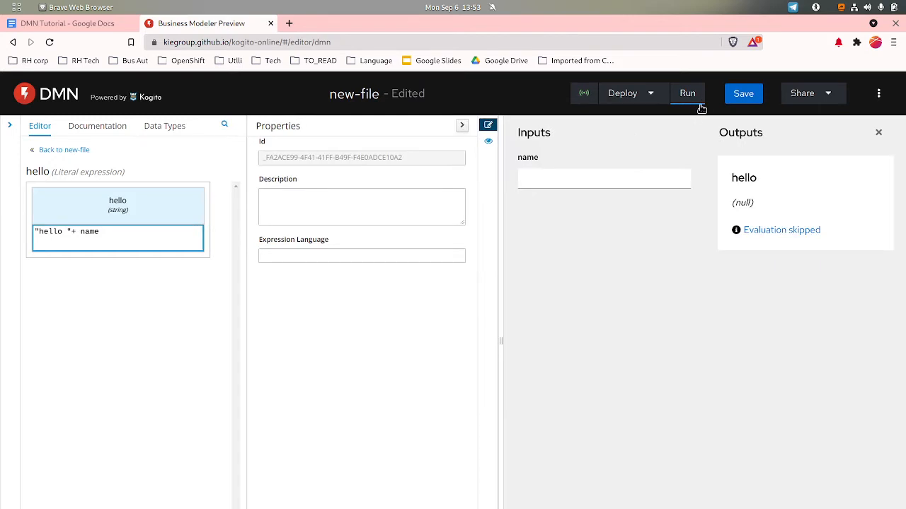
{"action": "left_click", "coordinate": [608, 184]}
{"action": "left_click", "coordinate": [608, 184]}
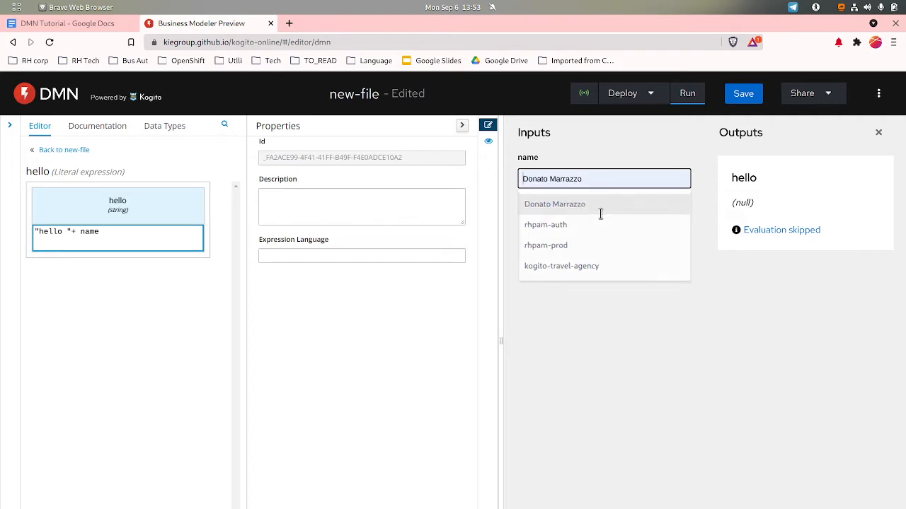
{"action": "left_click", "coordinate": [598, 207]}
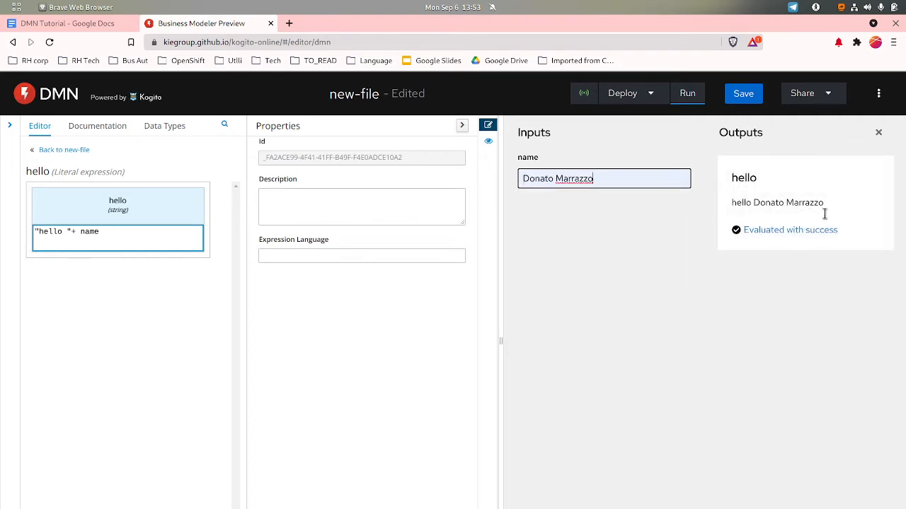
- Remove the surname from the "name" test input to re-evaluate with the first name only, and close the test run
{"action": "double_click", "coordinate": [584, 183]}
{"action": "key", "text": "BackSpace"}
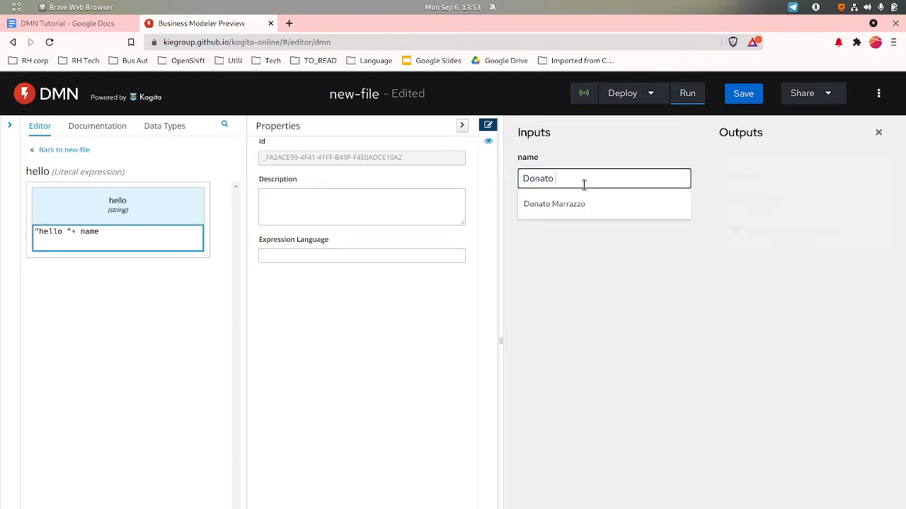
{"action": "left_click", "coordinate": [640, 285]}
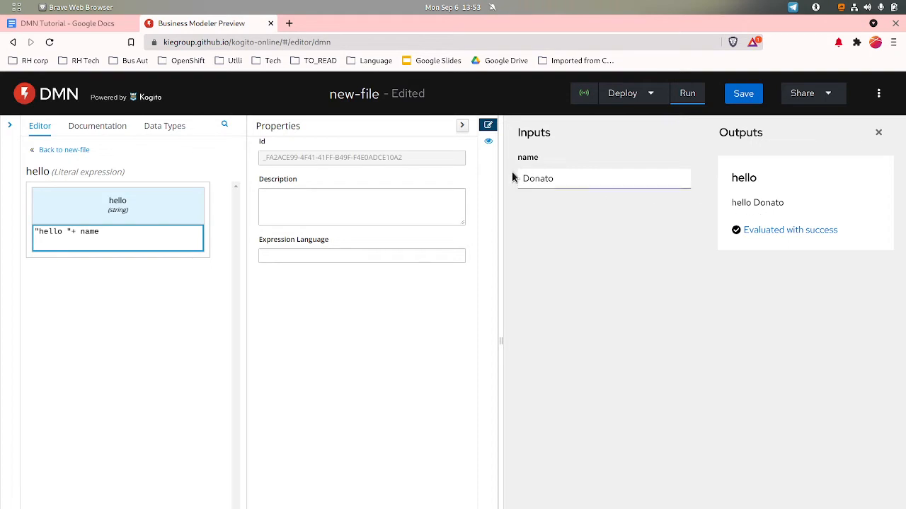
{"action": "left_click", "coordinate": [878, 133]}
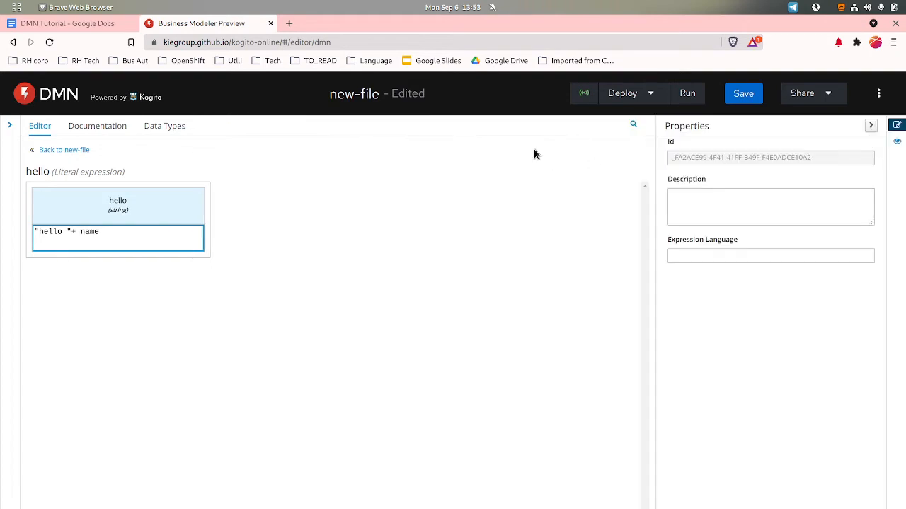
- Return to the diagram, review the Simple Discount rules in the DMN Tutorial Google Doc, and delete the "hello" and "name" nodes
{"action": "left_click", "coordinate": [56, 152]}
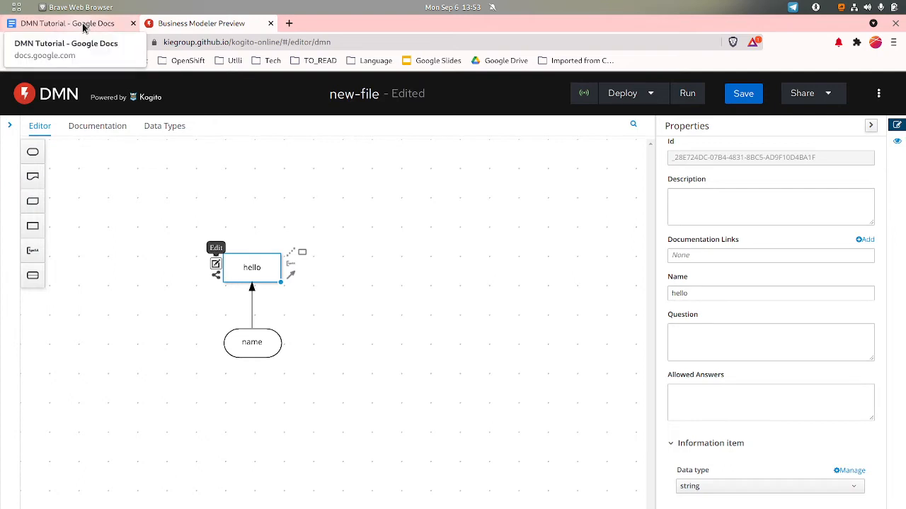
{"action": "left_click", "coordinate": [83, 27]}
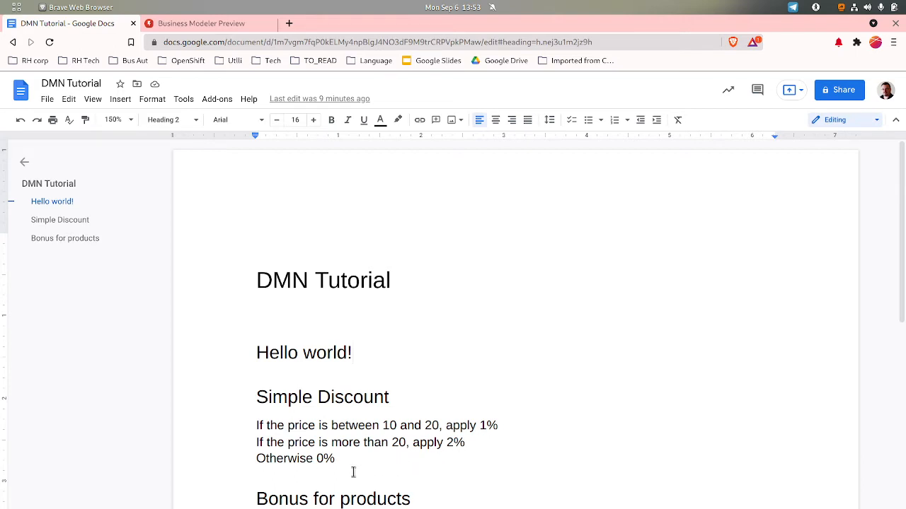
{"action": "left_click", "coordinate": [203, 28]}
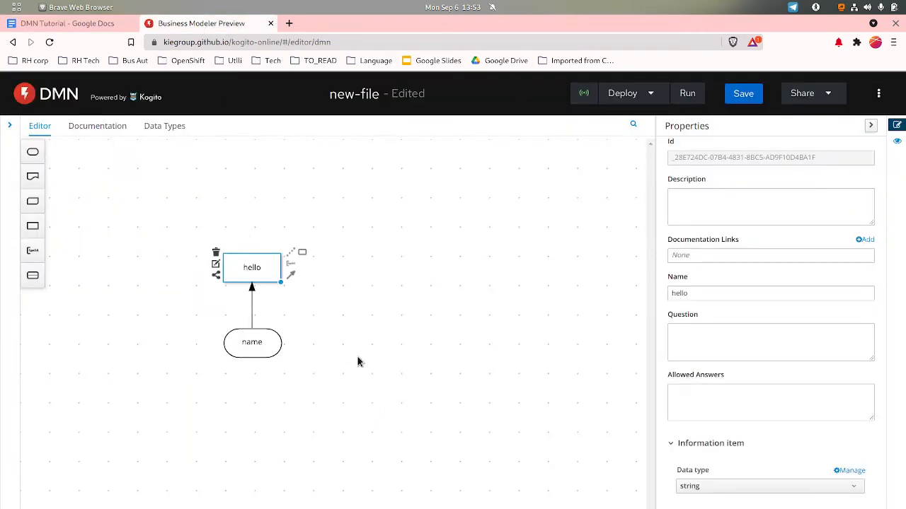
{"action": "left_click_drag", "start_coordinate": [357, 362], "coordinate": [189, 208]}
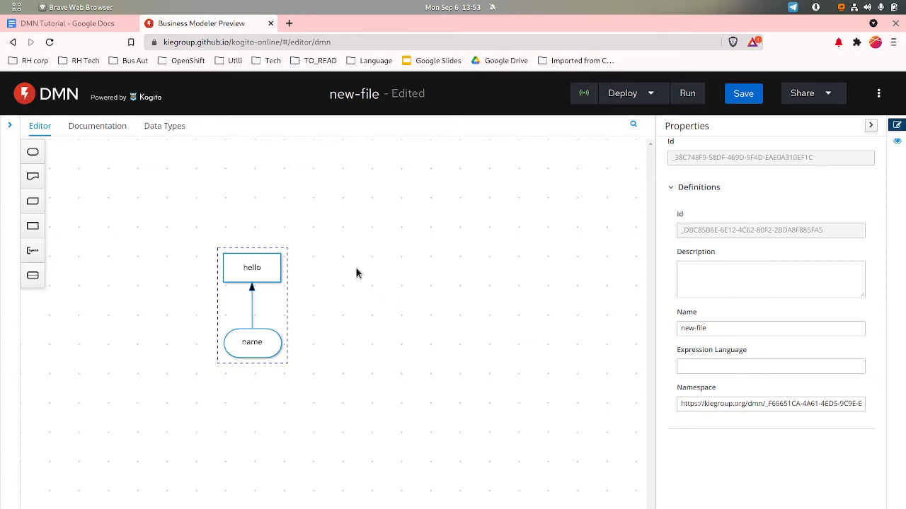
{"action": "key", "text": "Delete"}
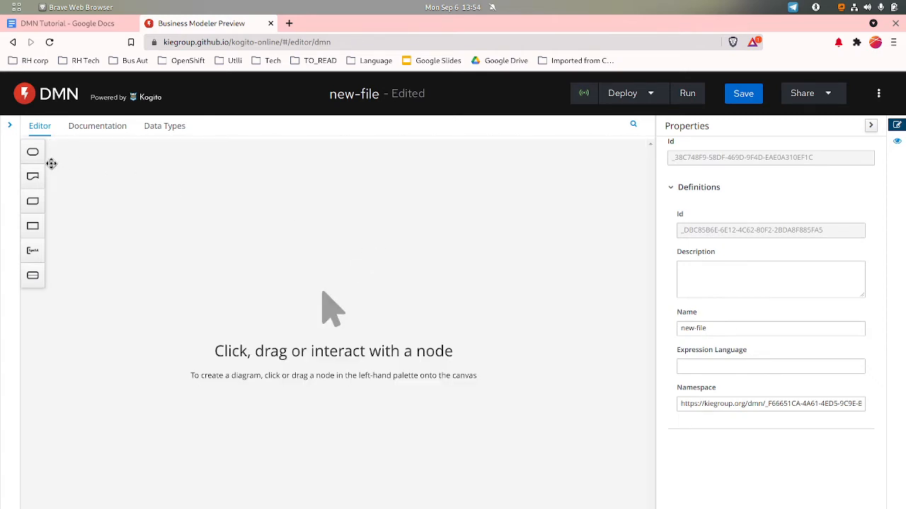
- Add an input data node named "price" and a decision node connected from it named "Discount"
{"action": "left_click_drag", "start_coordinate": [33, 151], "coordinate": [188, 309]}
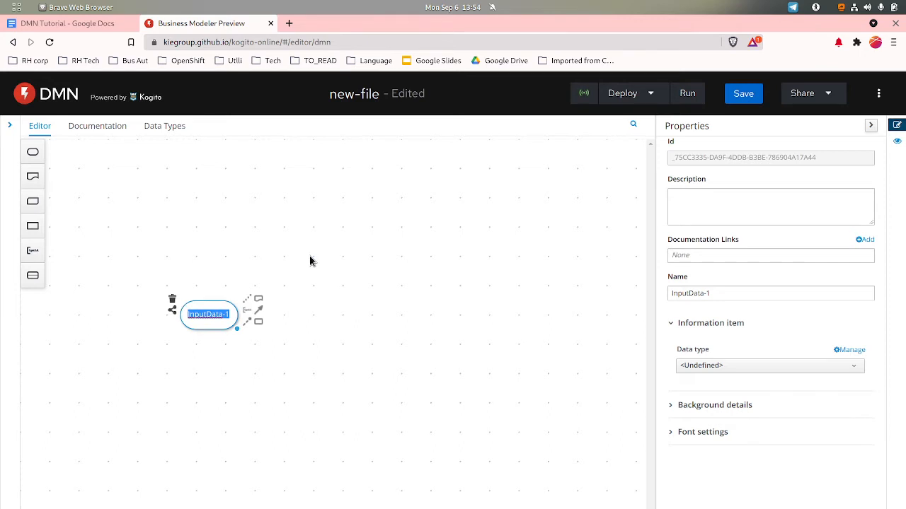
{"action": "type", "text": "price"}
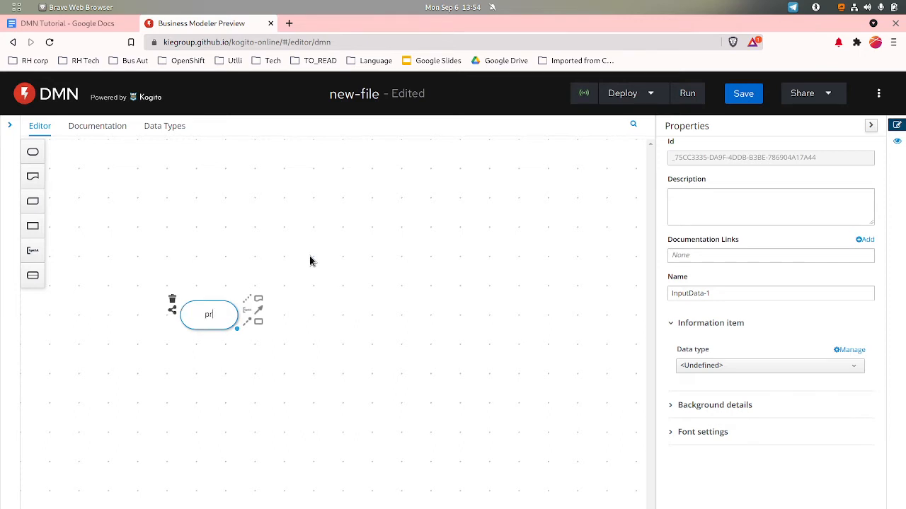
{"action": "left_click", "coordinate": [259, 322]}
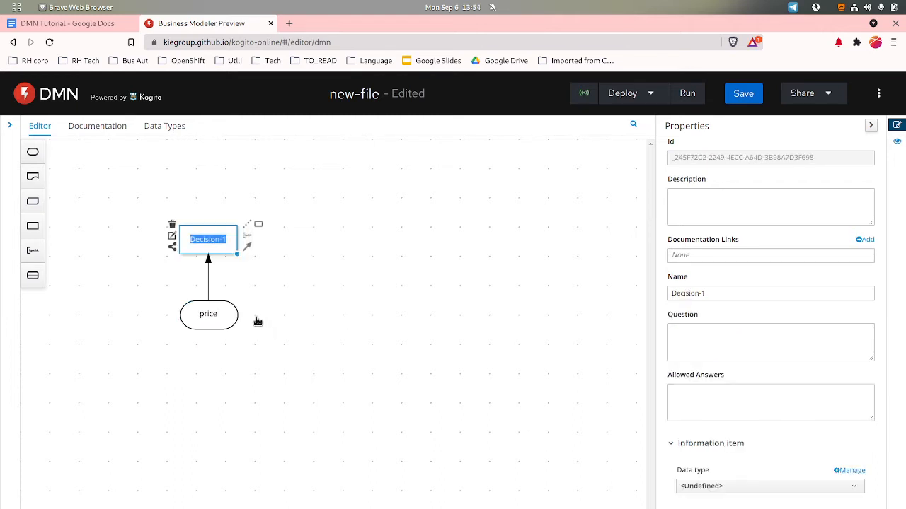
{"action": "type", "text": "di"}
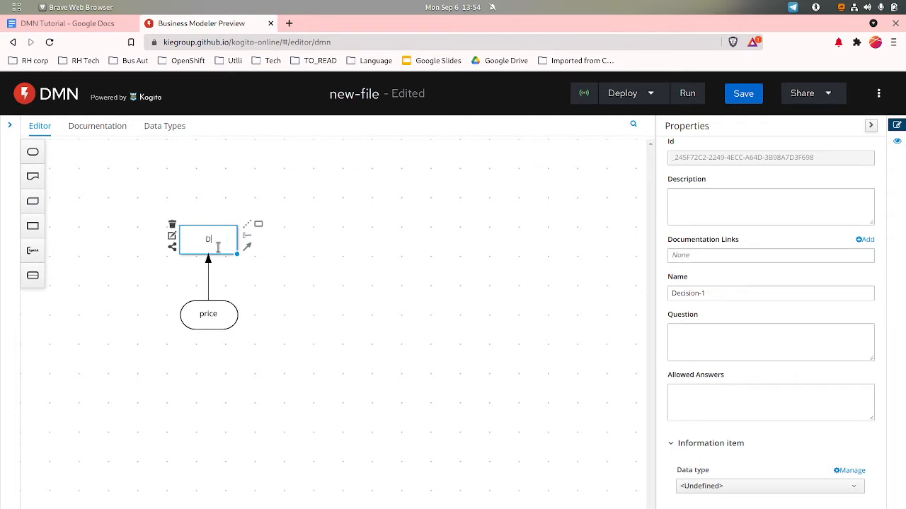
{"action": "type", "text": "iscount"}
{"action": "left_click", "coordinate": [277, 273]}
{"action": "left_click", "coordinate": [209, 248]}
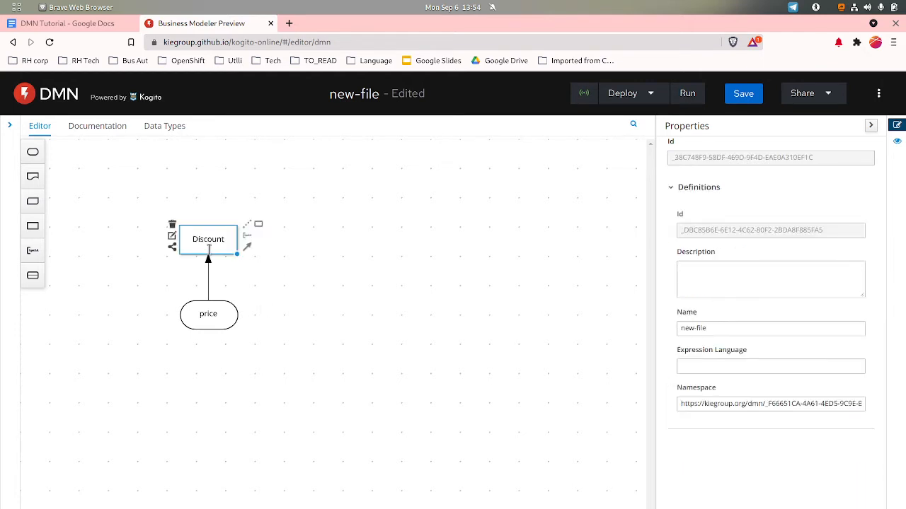
{"action": "left_click", "coordinate": [173, 236]}
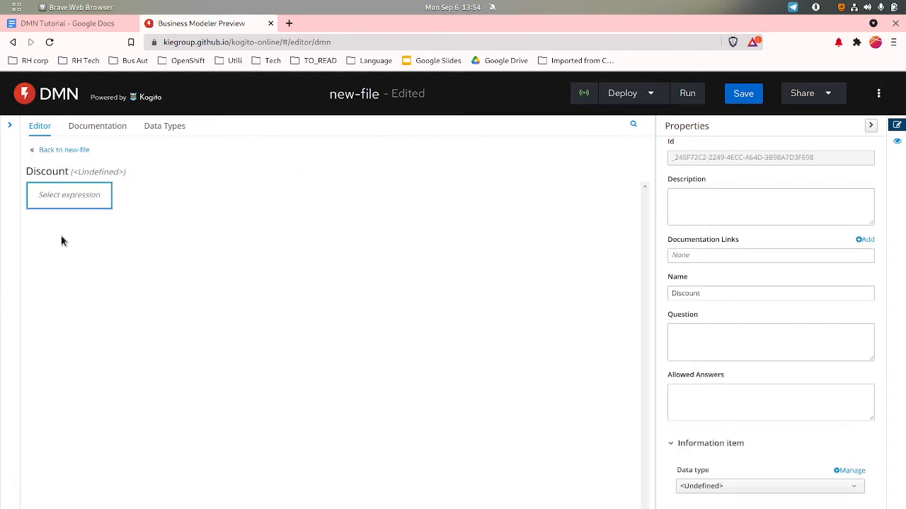
{"action": "left_click", "coordinate": [83, 202]}
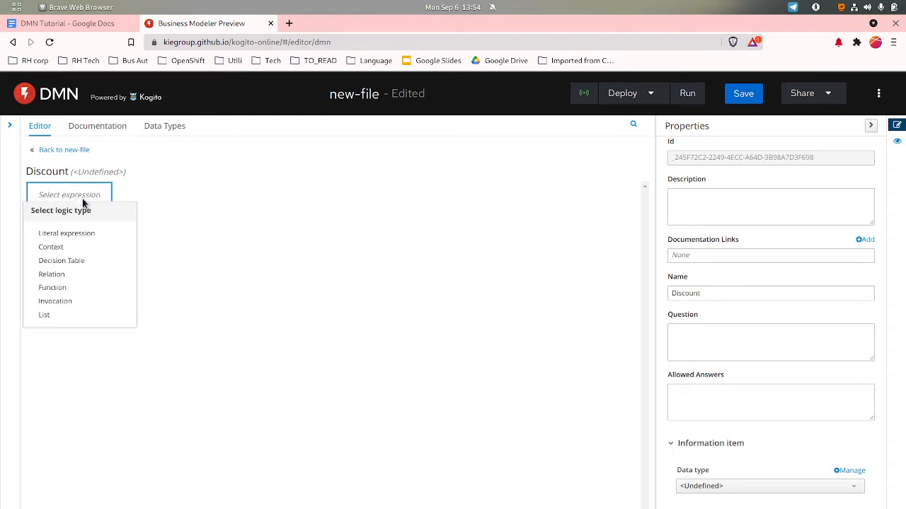
{"action": "left_click", "coordinate": [227, 205]}
{"action": "left_click", "coordinate": [85, 150]}
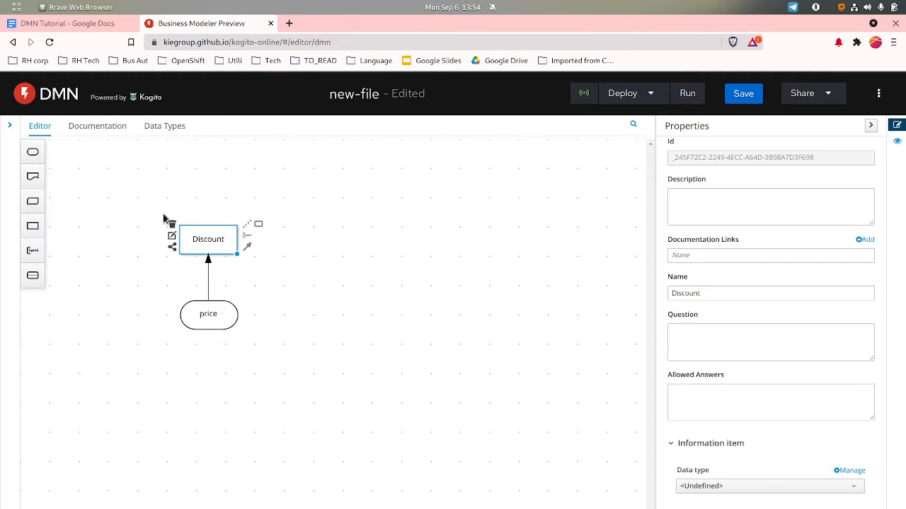
- Set the data type of both the "price" input and the "Discount" decision to number
{"action": "left_click", "coordinate": [234, 323]}
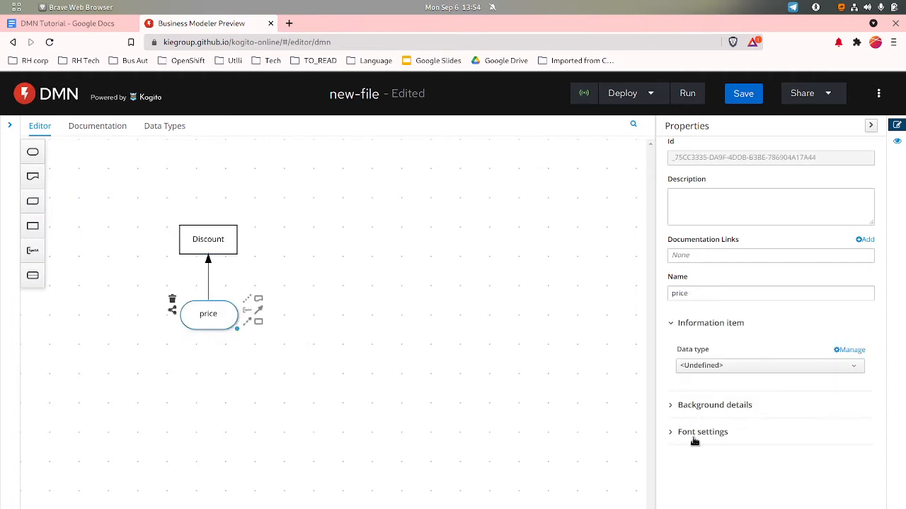
{"action": "left_click", "coordinate": [703, 366]}
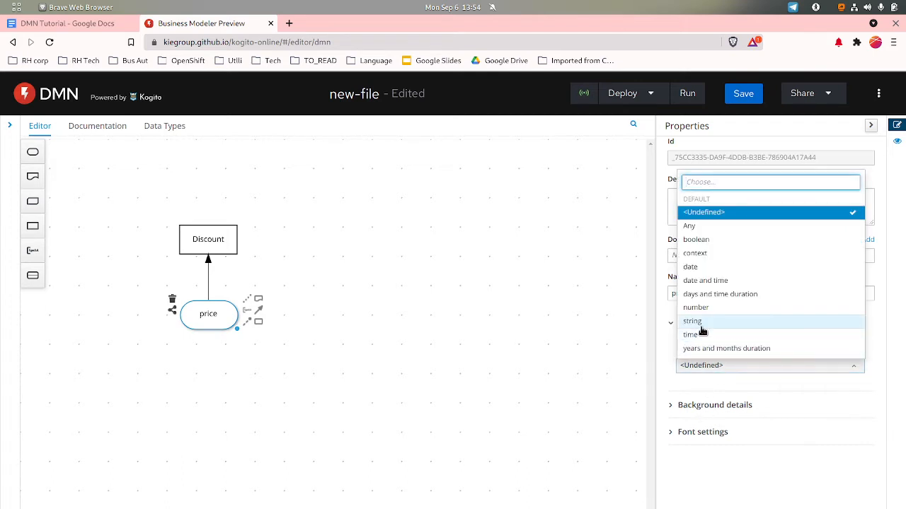
{"action": "left_click", "coordinate": [697, 307]}
{"action": "left_click", "coordinate": [228, 246]}
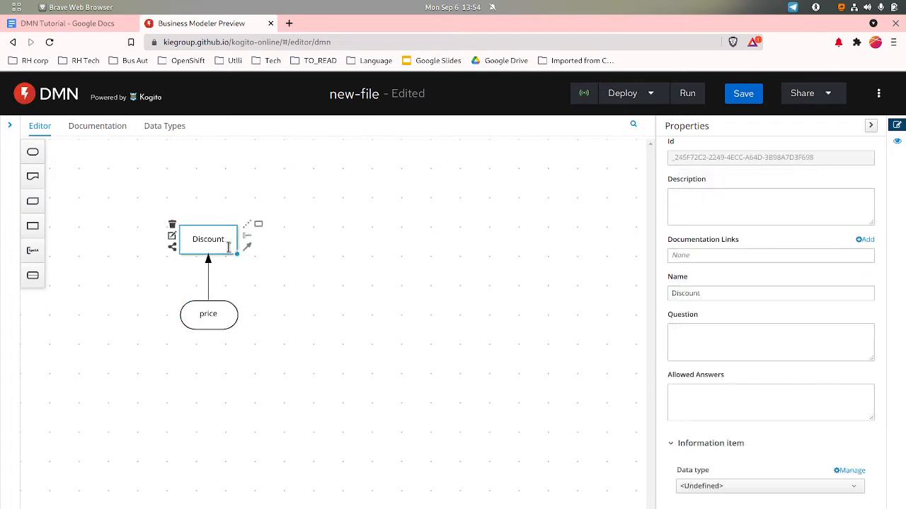
{"action": "left_click", "coordinate": [708, 488]}
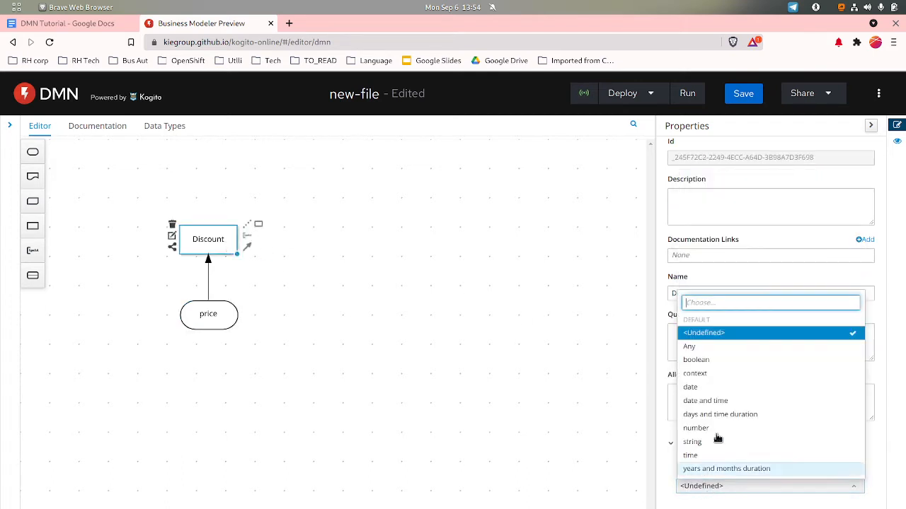
{"action": "left_click", "coordinate": [717, 428]}
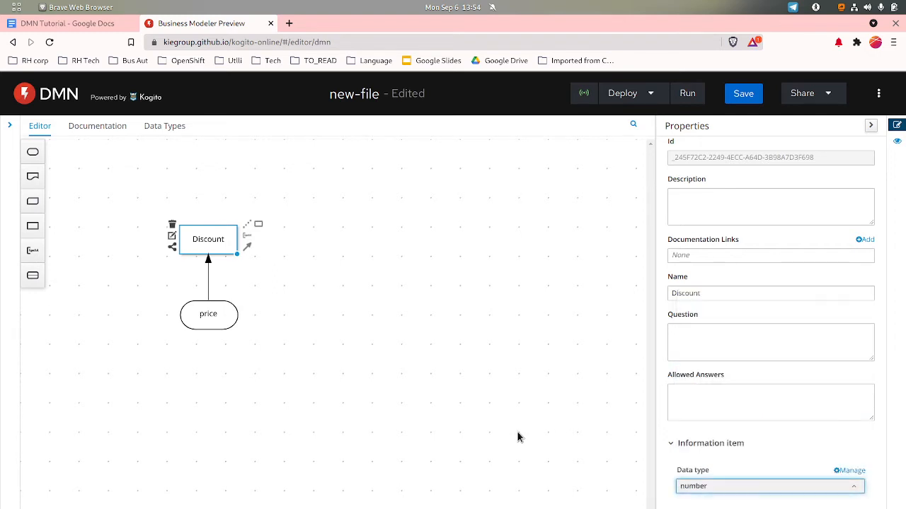
{"action": "left_click", "coordinate": [445, 389]}
- Open the "Discount" decision for editing and choose Decision Table as its logic type
{"action": "left_click", "coordinate": [206, 247]}
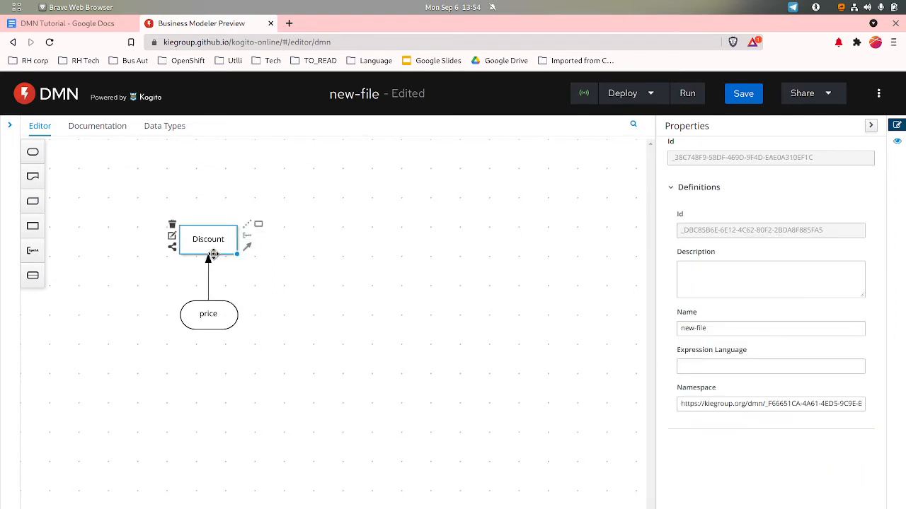
{"action": "left_click", "coordinate": [176, 241]}
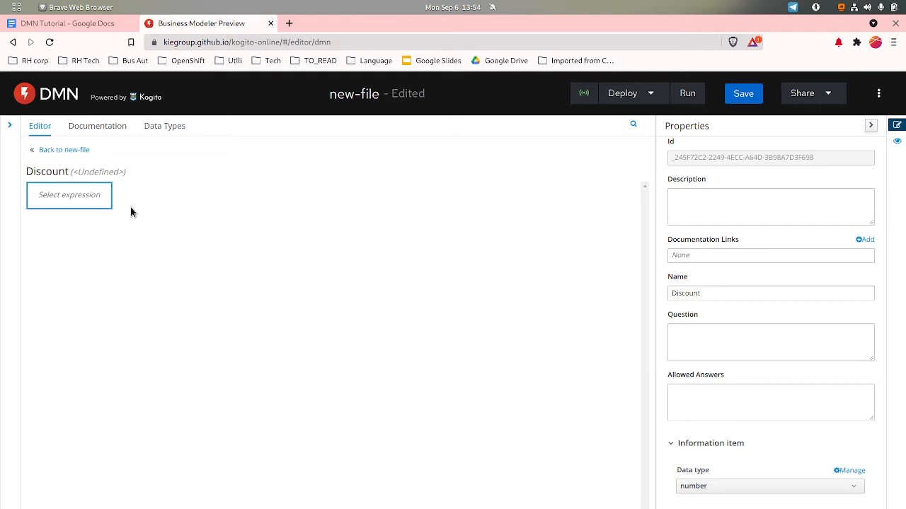
{"action": "left_click", "coordinate": [69, 200]}
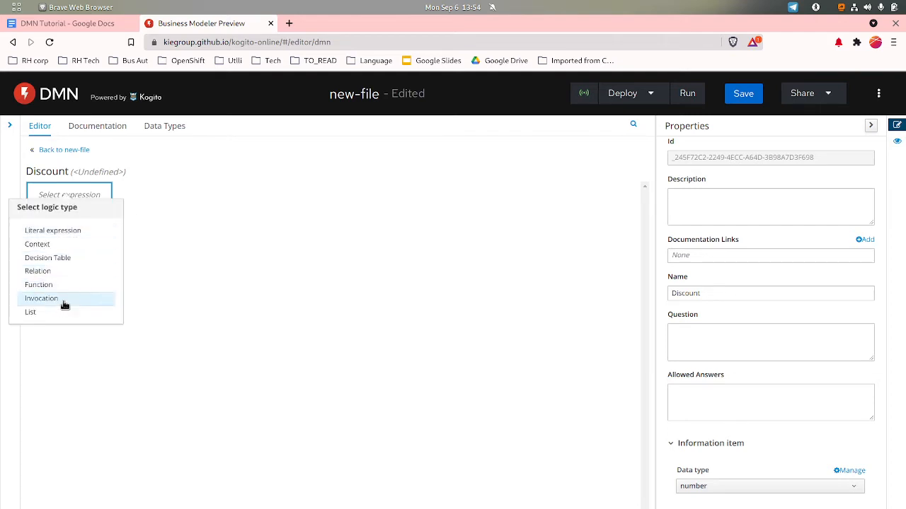
{"action": "left_click", "coordinate": [78, 264]}
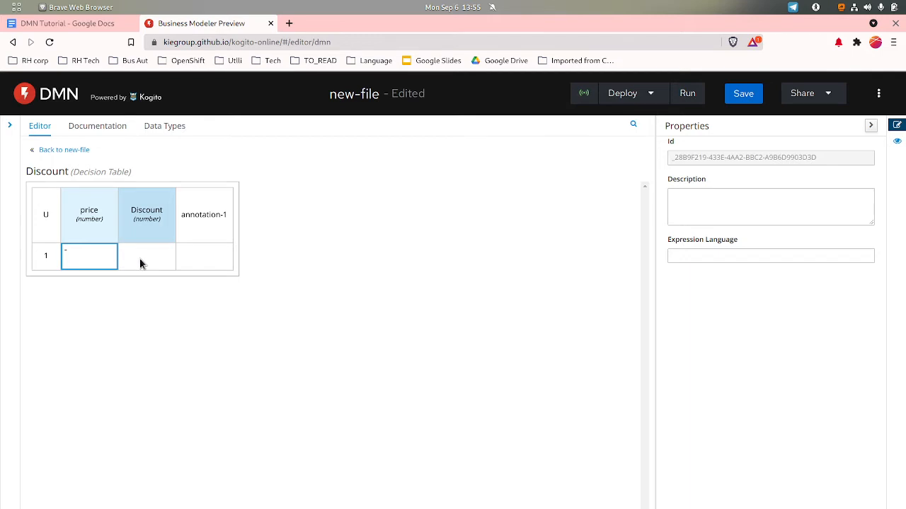
- Fill the first rule of the Discount table with price [0..10] and discount .01
{"action": "double_click", "coordinate": [80, 259]}
{"action": "type", "text": "[0..10]"}
{"action": "double_click", "coordinate": [168, 267]}
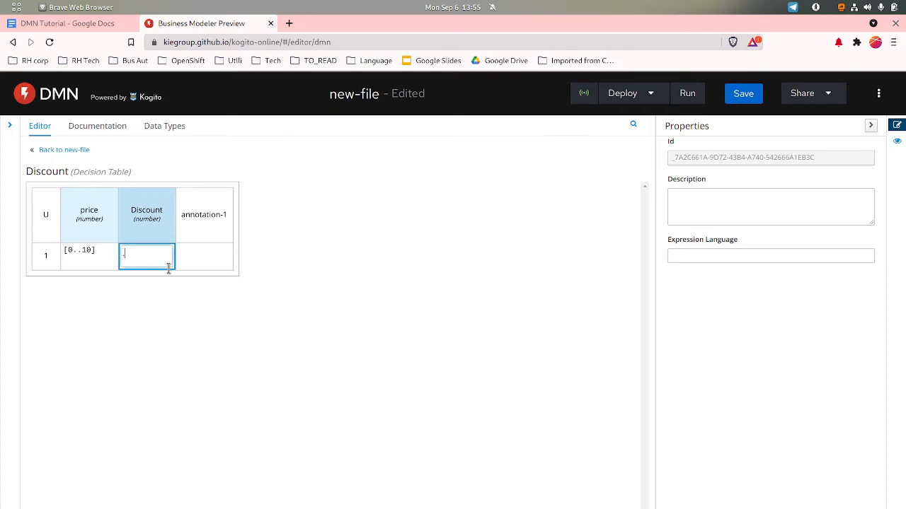
{"action": "type", "text": ".01"}
{"action": "key", "text": "Return"}
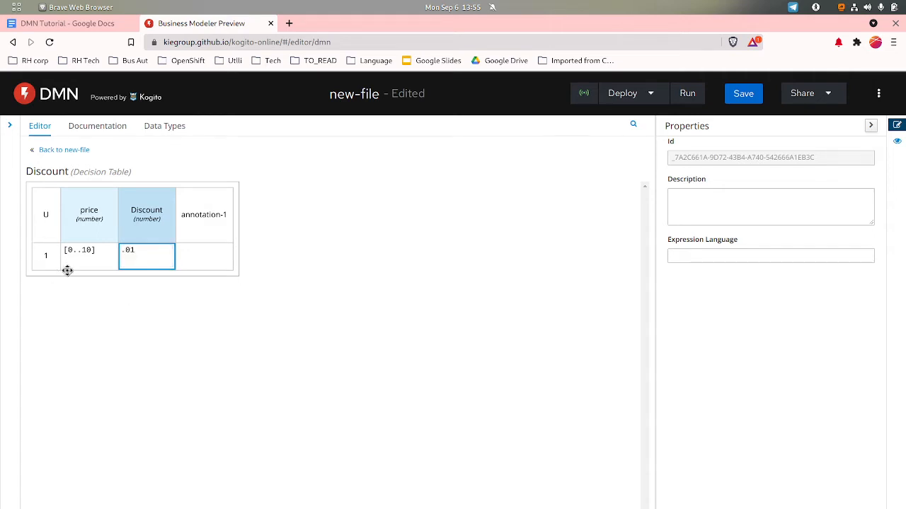
- Duplicate the first rule and change the start of the copy's price range to an exclusive 10, written as (10
{"action": "right_click", "coordinate": [89, 265]}
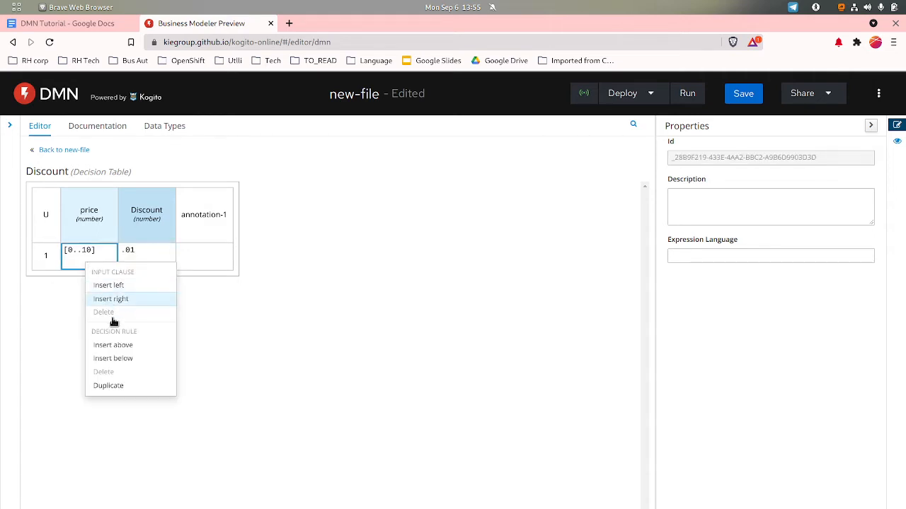
{"action": "left_click", "coordinate": [139, 392]}
{"action": "double_click", "coordinate": [88, 289]}
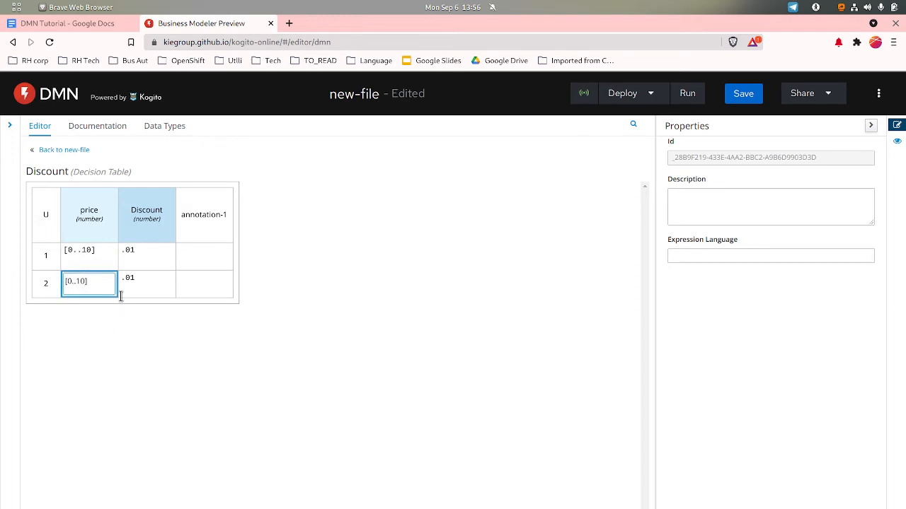
{"action": "key", "text": "Home"}
{"action": "key", "text": "Delete"}
{"action": "type", "text": "(1"}
{"action": "key", "text": "shift+Right"}
{"action": "key", "text": "shift+Right"}
{"action": "type", "text": "20"}
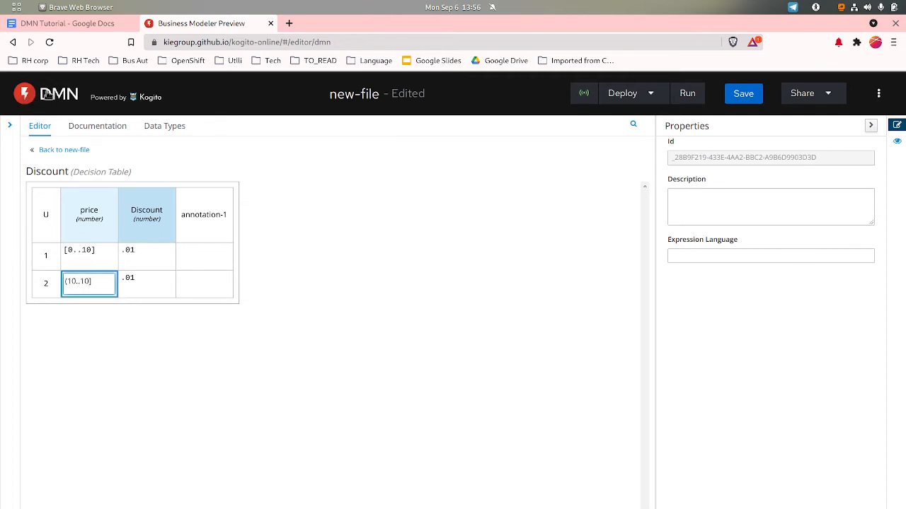
- Check the Simple Discount rules in the DMN Tutorial document and set the second rule to price >20 and discount .02
{"action": "left_click", "coordinate": [62, 25]}
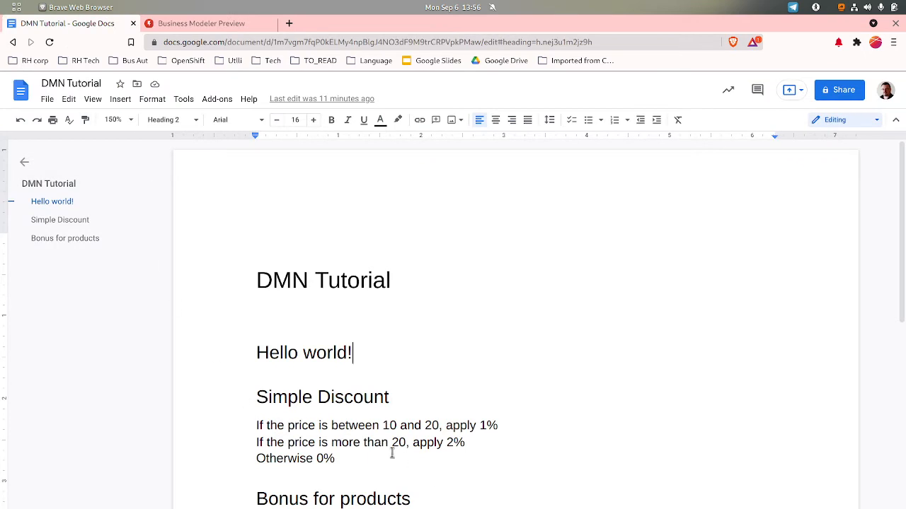
{"action": "left_click", "coordinate": [237, 23]}
{"action": "double_click", "coordinate": [108, 286]}
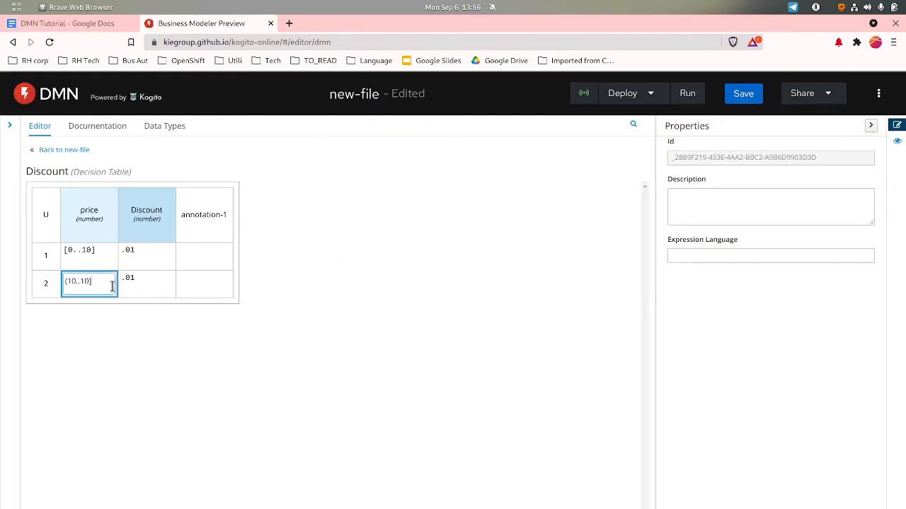
{"action": "type", "text": ">20"}
{"action": "left_click", "coordinate": [149, 286]}
{"action": "double_click", "coordinate": [148, 287]}
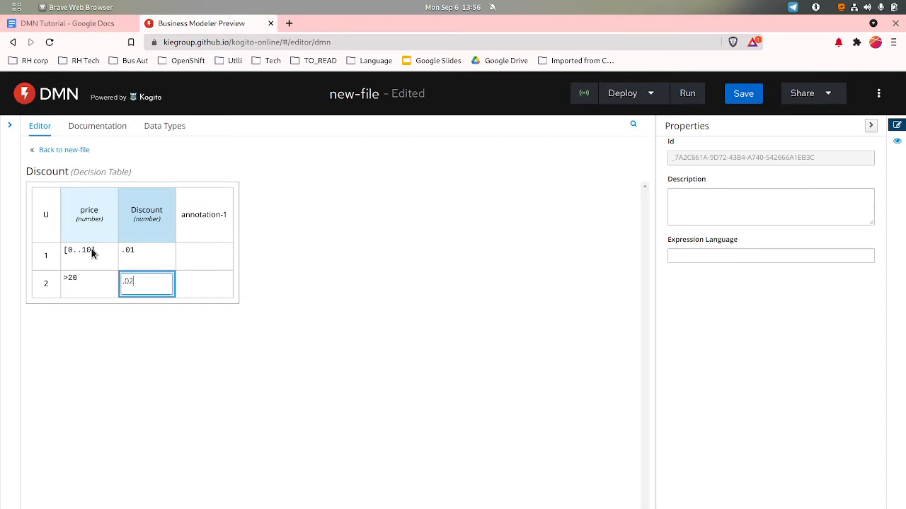
- Set the first rule's price range to [10..20] in the Discount table
{"action": "left_click", "coordinate": [73, 259]}
{"action": "double_click", "coordinate": [98, 265]}
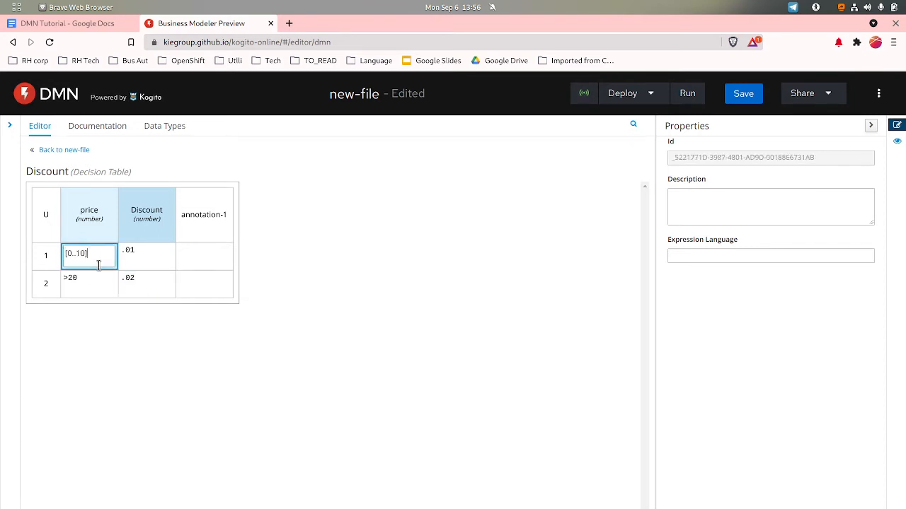
{"action": "key", "text": "Left"}
{"action": "key", "text": "Left"}
{"action": "key", "text": "BackSpace"}
{"action": "type", "text": "10"}
{"action": "double_click", "coordinate": [98, 264]}
{"action": "type", "text": "20"}
{"action": "key", "text": "Return"}
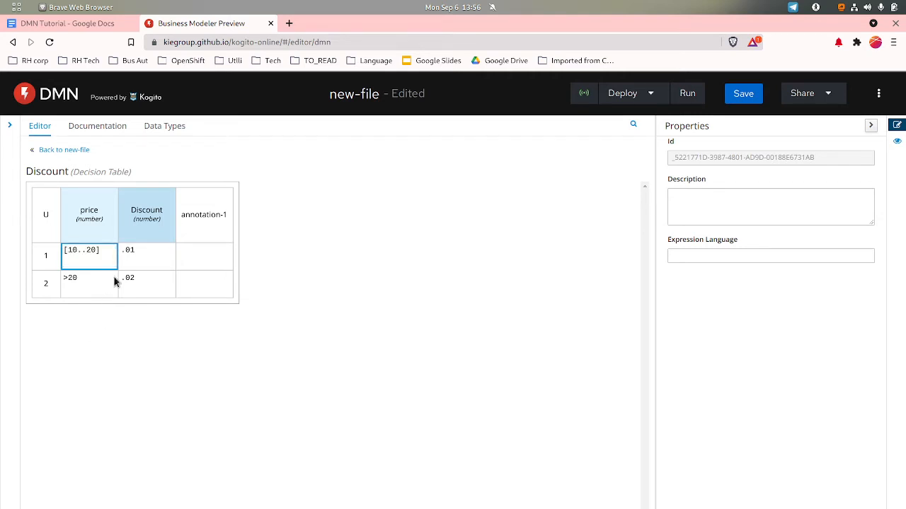
- Check the "Otherwise" rule in the DMN Tutorial document and set the Discount output column's default output value to 0
{"action": "left_click", "coordinate": [105, 25]}
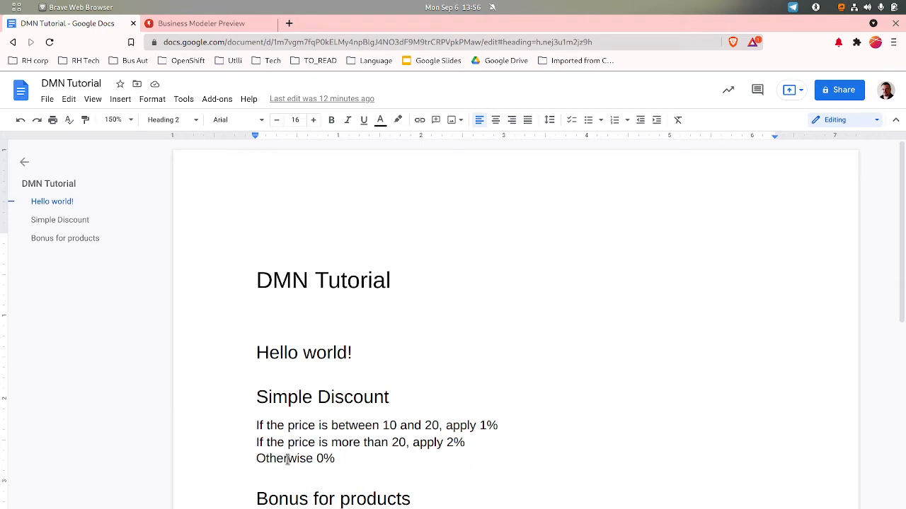
{"action": "left_click_drag", "start_coordinate": [347, 472], "coordinate": [249, 473]}
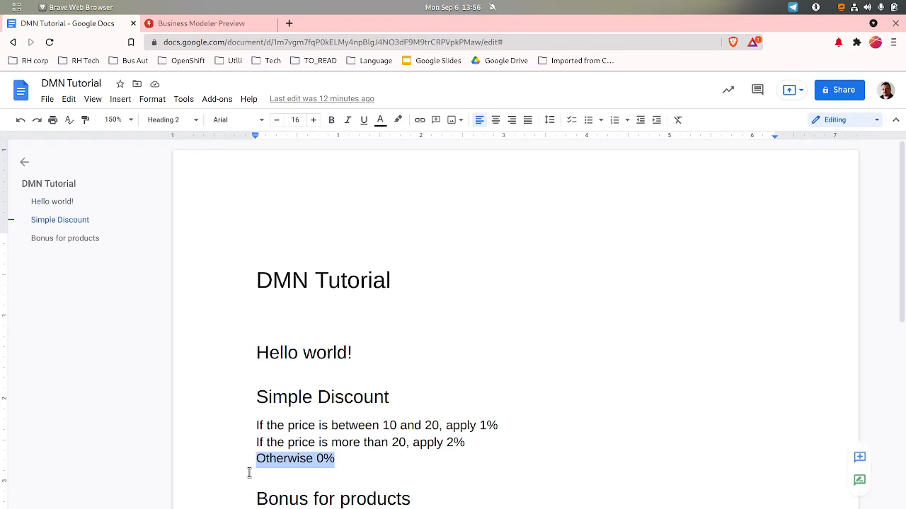
{"action": "left_click", "coordinate": [209, 24]}
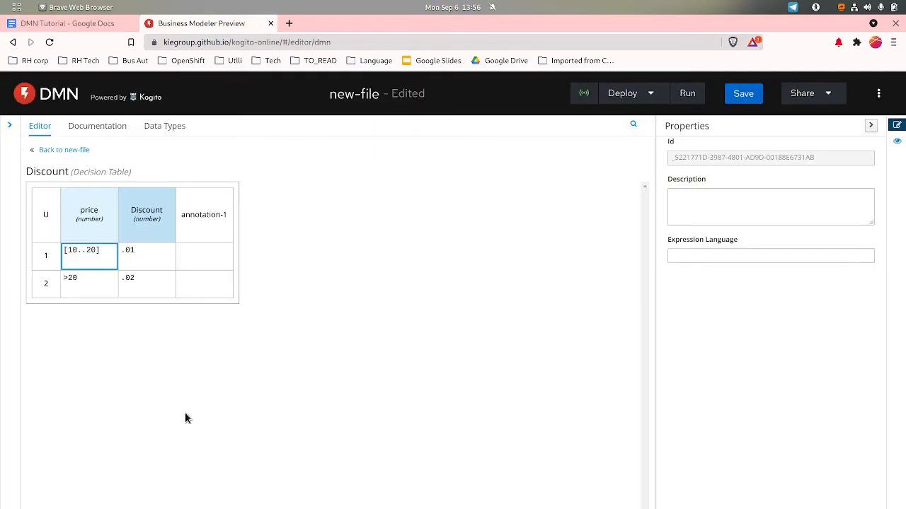
{"action": "double_click", "coordinate": [157, 225]}
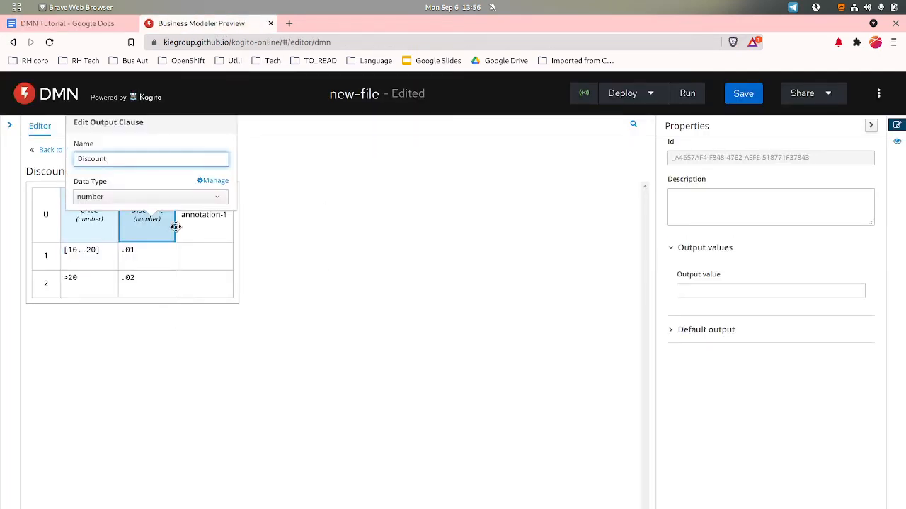
{"action": "left_click", "coordinate": [283, 262]}
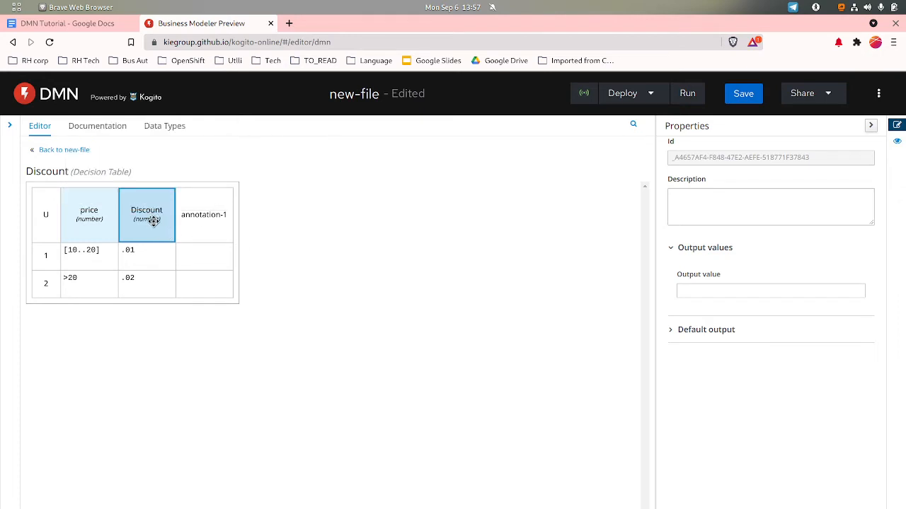
{"action": "left_click", "coordinate": [671, 332]}
{"action": "left_click", "coordinate": [707, 381]}
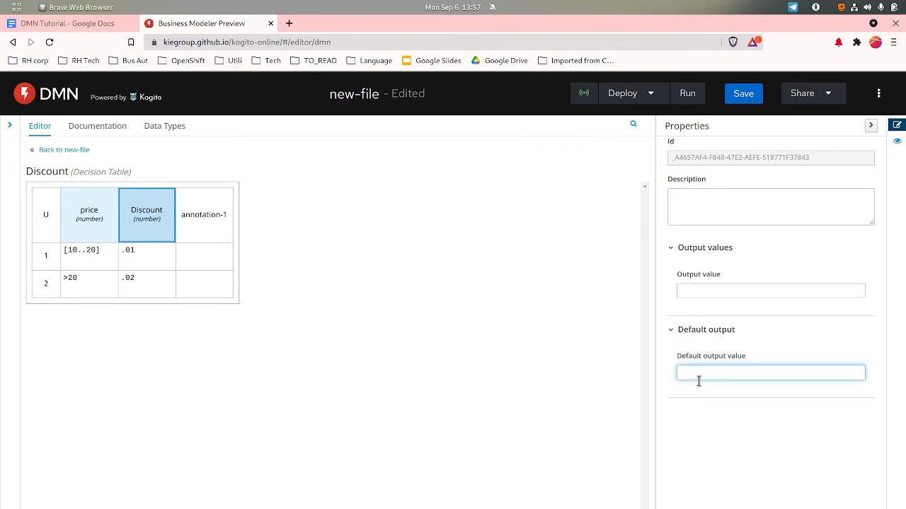
{"action": "type", "text": "0"}
{"action": "left_click", "coordinate": [393, 398]}
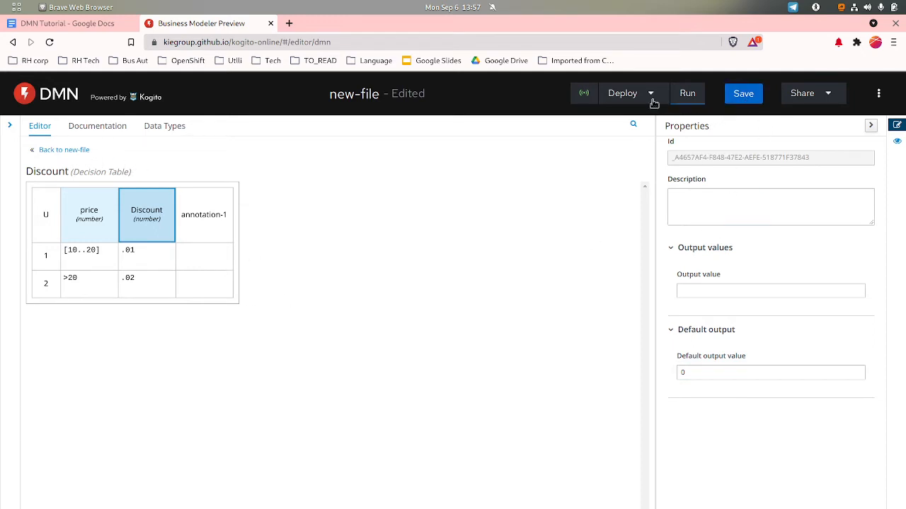
- Run the model to test the Discount decision with prices 9, 10 and 21, and close the test form
{"action": "left_click", "coordinate": [688, 97]}
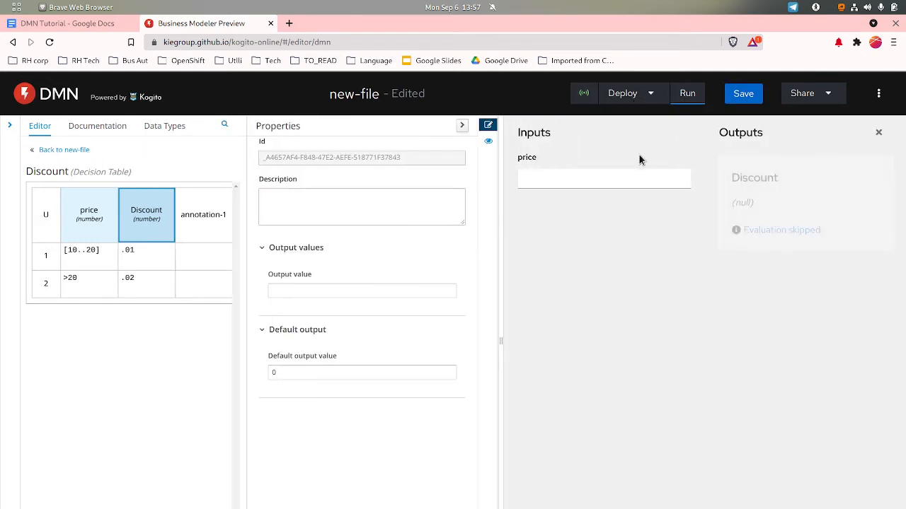
{"action": "left_click", "coordinate": [591, 182]}
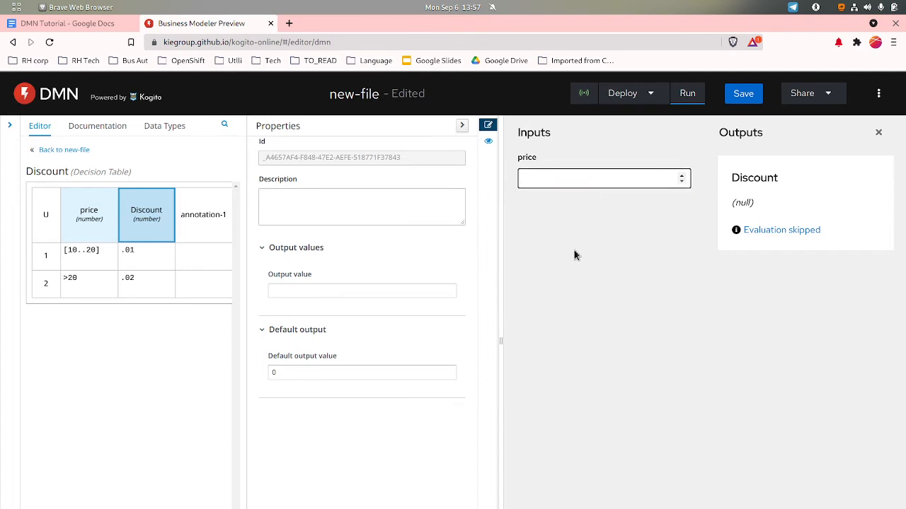
{"action": "type", "text": "9"}
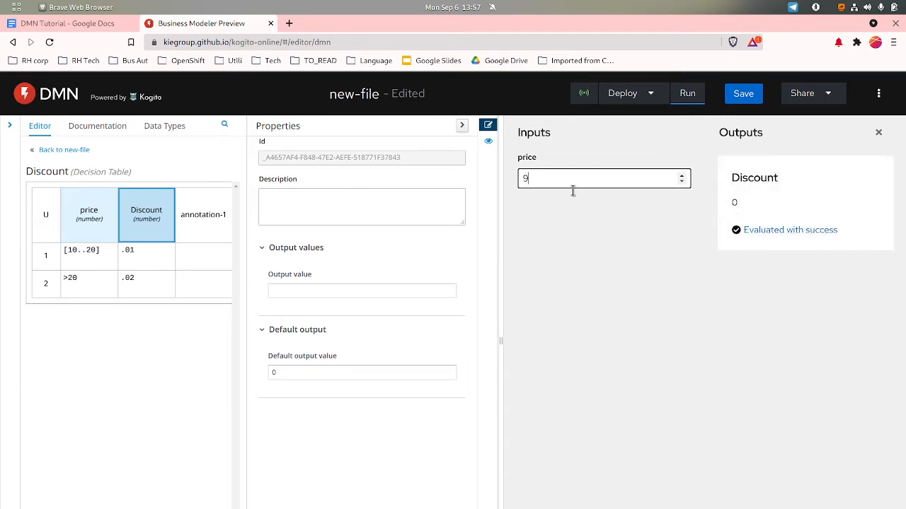
{"action": "key", "text": "BackSpace"}
{"action": "type", "text": "10"}
{"action": "key", "text": "BackSpace"}
{"action": "key", "text": "BackSpace"}
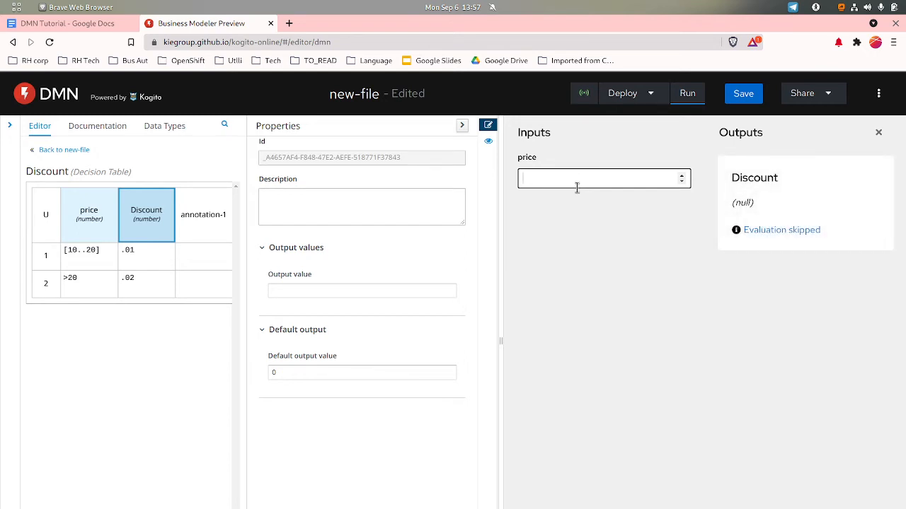
{"action": "type", "text": "21"}
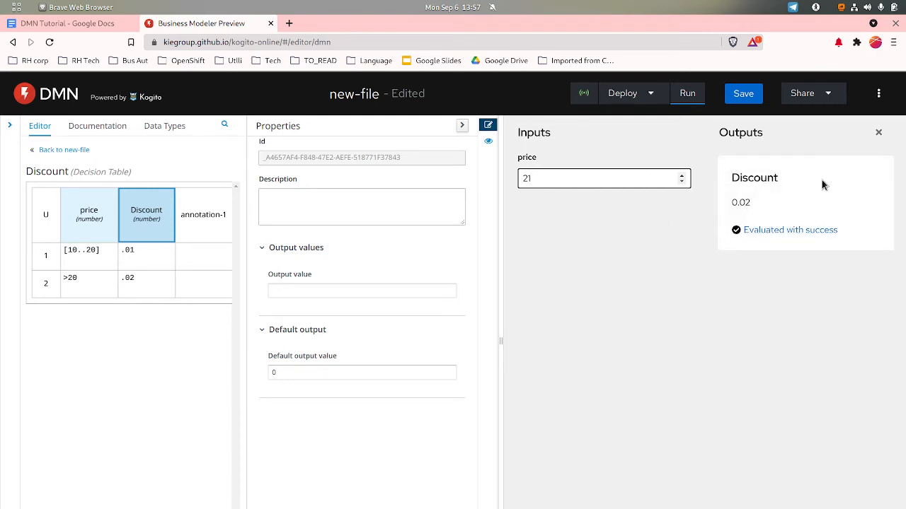
{"action": "left_click", "coordinate": [881, 136]}
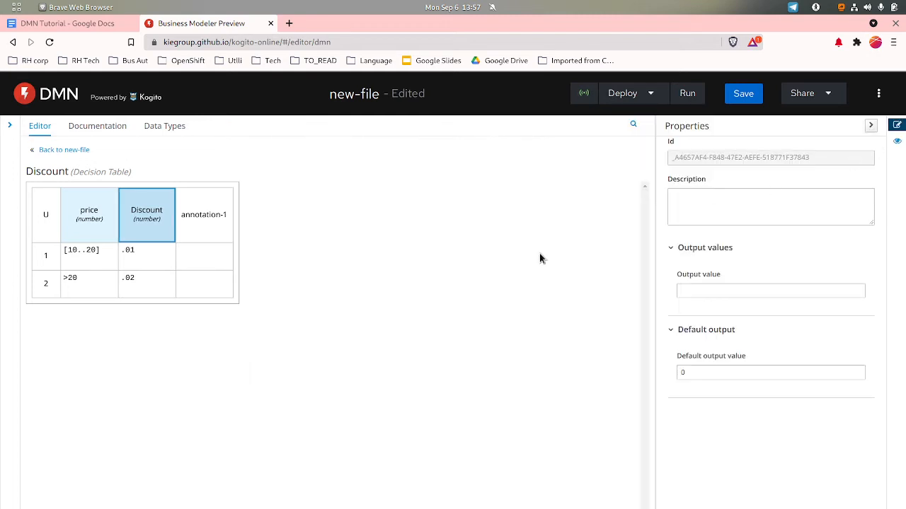
- Return to the diagram and delete the Discount decision together with its price input
{"action": "left_click", "coordinate": [61, 151]}
{"action": "left_click_drag", "start_coordinate": [336, 377], "coordinate": [169, 234]}
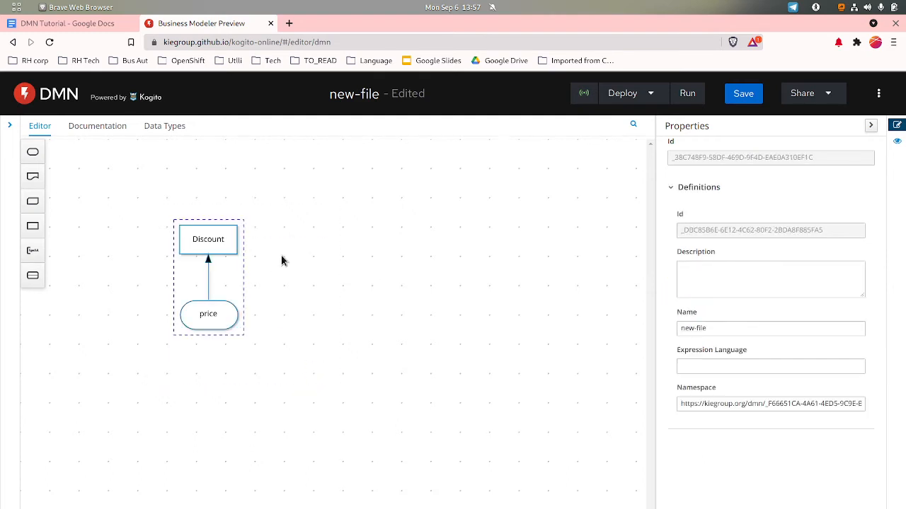
{"action": "key", "text": "Delete"}
- Read the "Bonus for products" requirement in the DMN Tutorial document and add an input data node named products to the empty diagram
{"action": "left_click", "coordinate": [77, 27]}
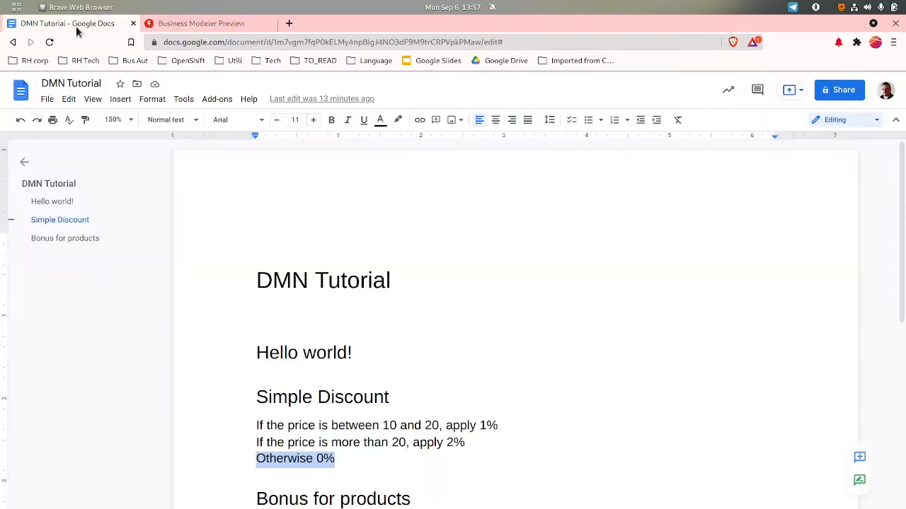
{"action": "scroll", "coordinate": [362, 411], "scroll_direction": "down", "scroll_amount": 2}
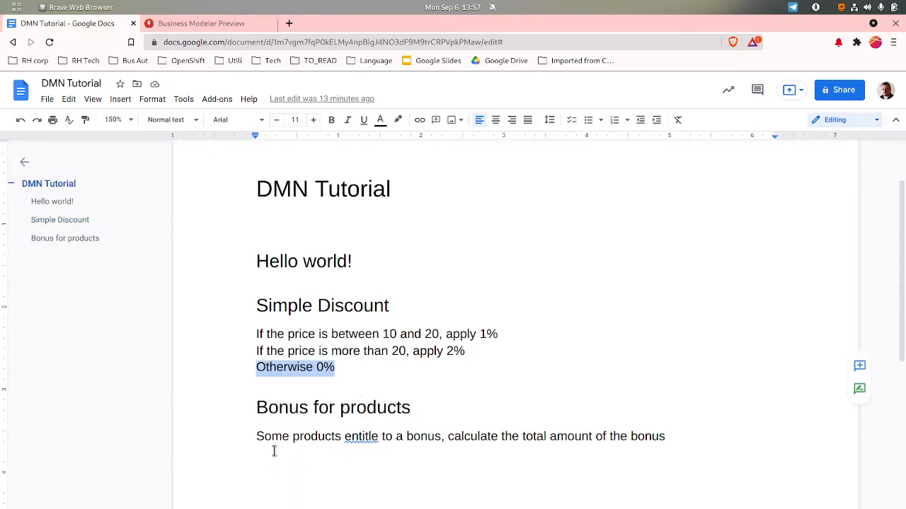
{"action": "left_click", "coordinate": [276, 422]}
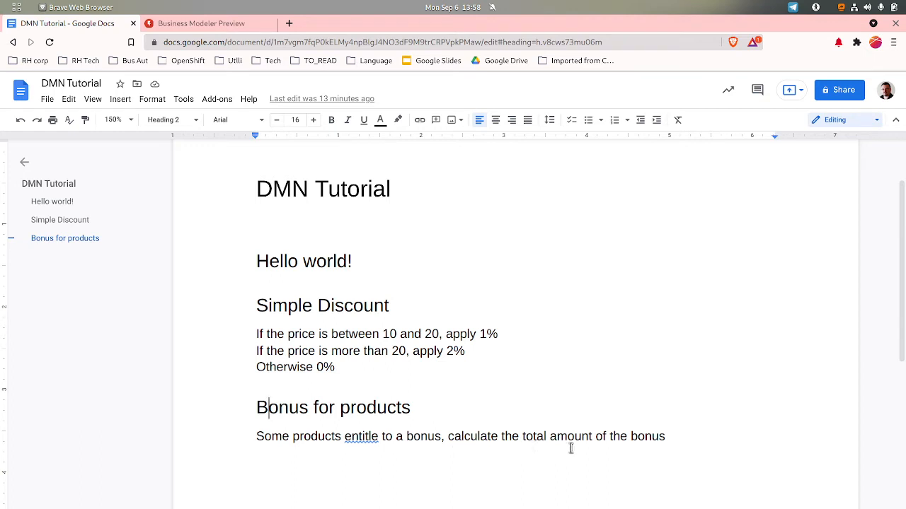
{"action": "left_click", "coordinate": [221, 28]}
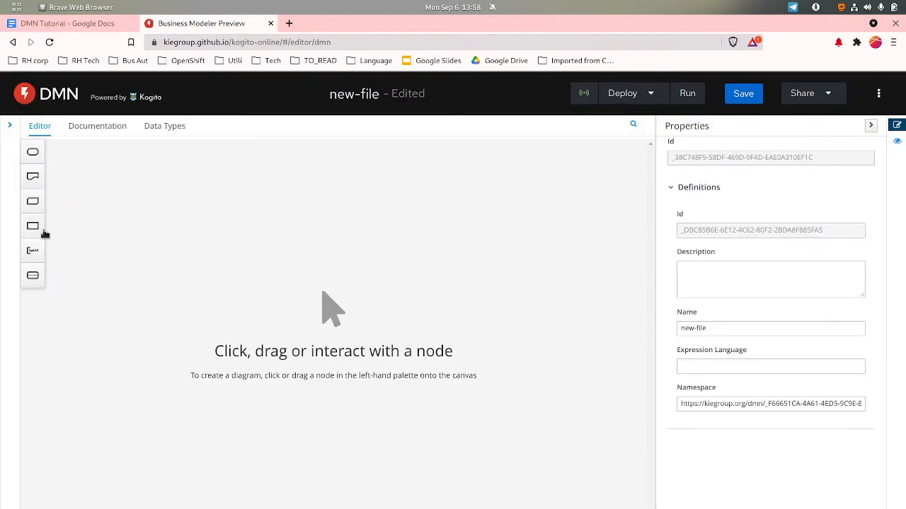
{"action": "left_click_drag", "start_coordinate": [41, 157], "coordinate": [233, 323]}
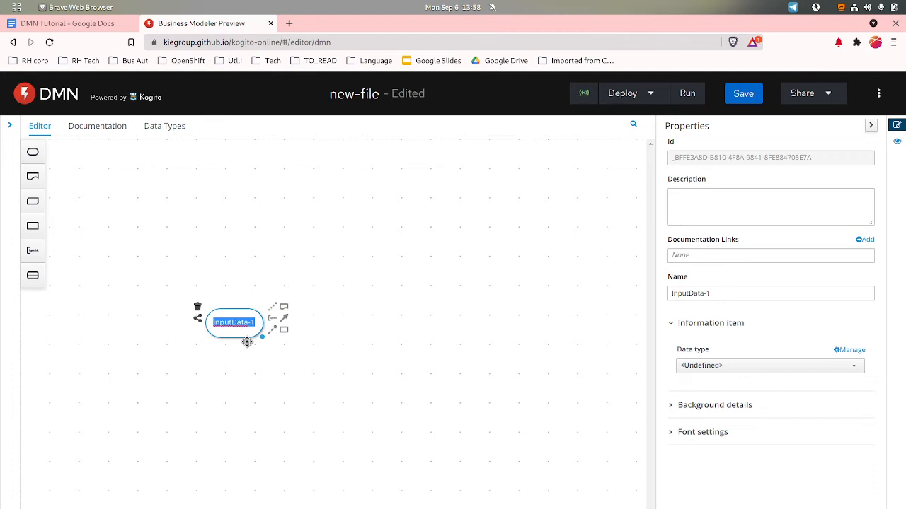
{"action": "type", "text": "products"}
{"action": "left_click", "coordinate": [241, 402]}
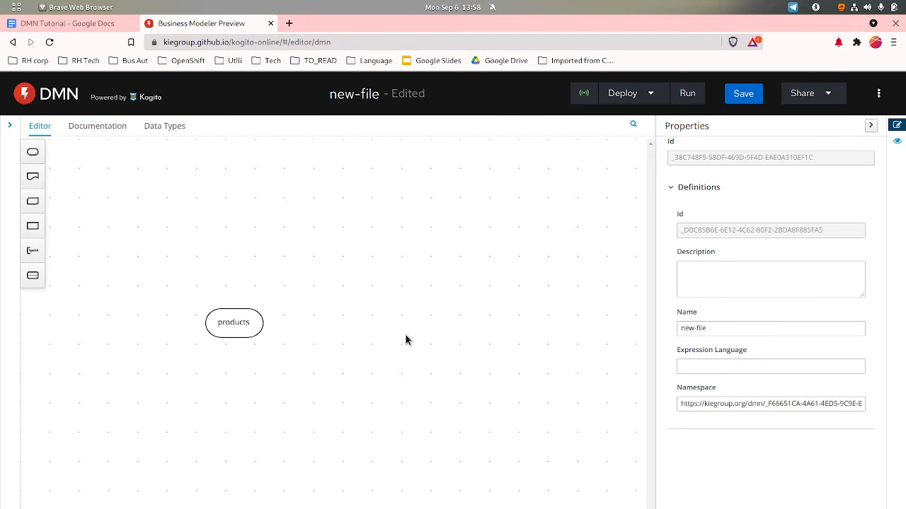
- Create a custom data type named tStringList of type string and make it a list
{"action": "left_click", "coordinate": [252, 333]}
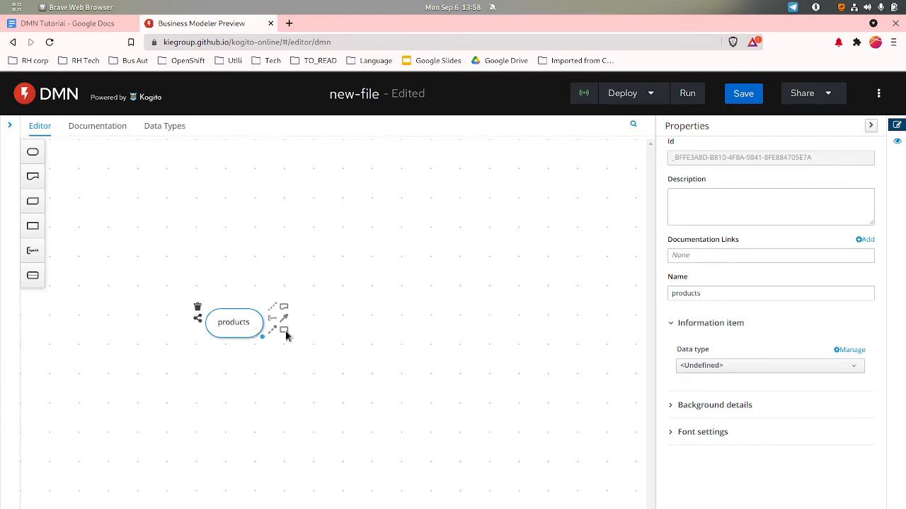
{"action": "left_click", "coordinate": [174, 131]}
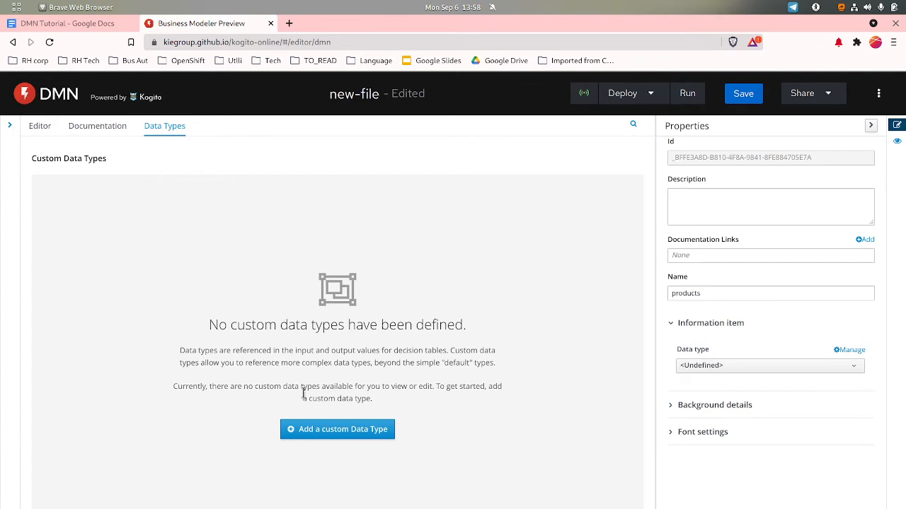
{"action": "left_click", "coordinate": [324, 434]}
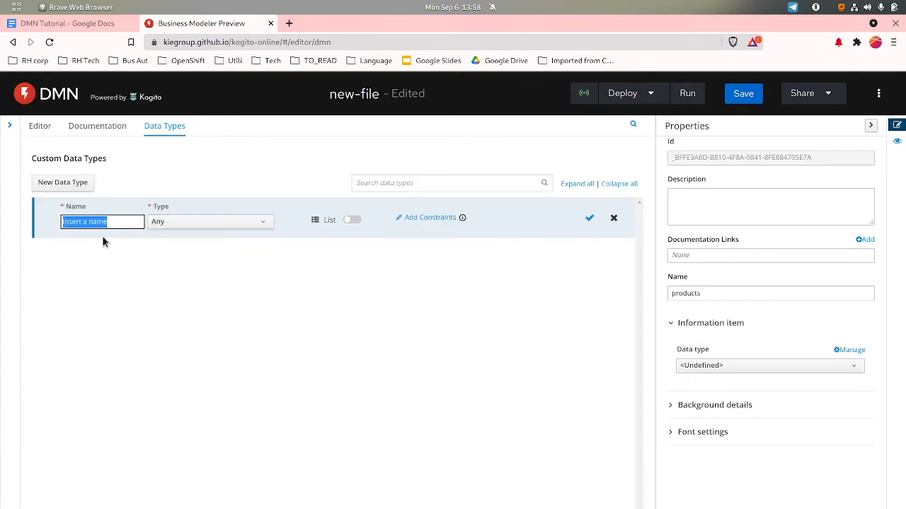
{"action": "type", "text": "tStringList"}
{"action": "left_click", "coordinate": [187, 231]}
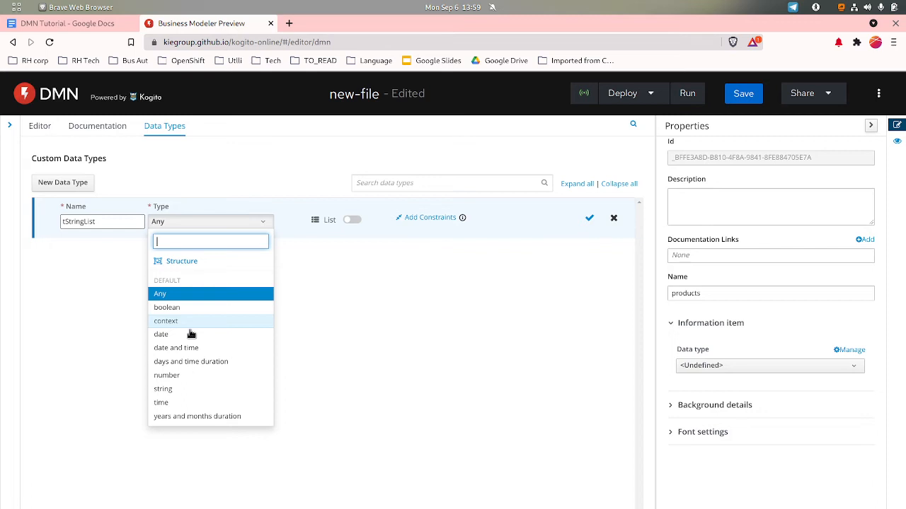
{"action": "left_click", "coordinate": [191, 391]}
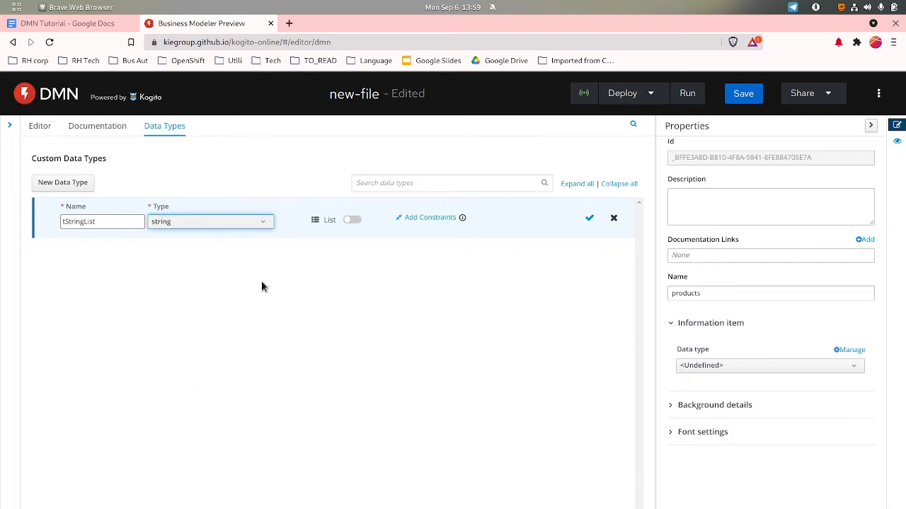
{"action": "left_click", "coordinate": [354, 221]}
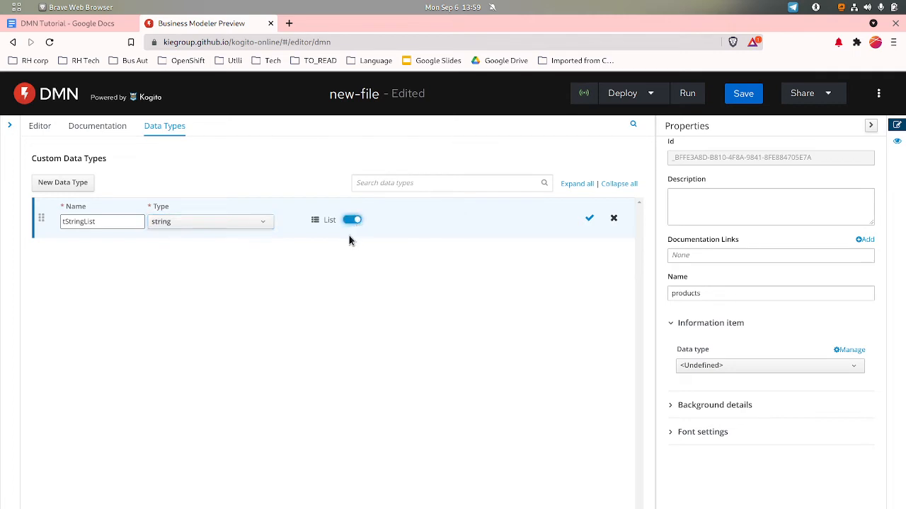
{"action": "left_click", "coordinate": [592, 219]}
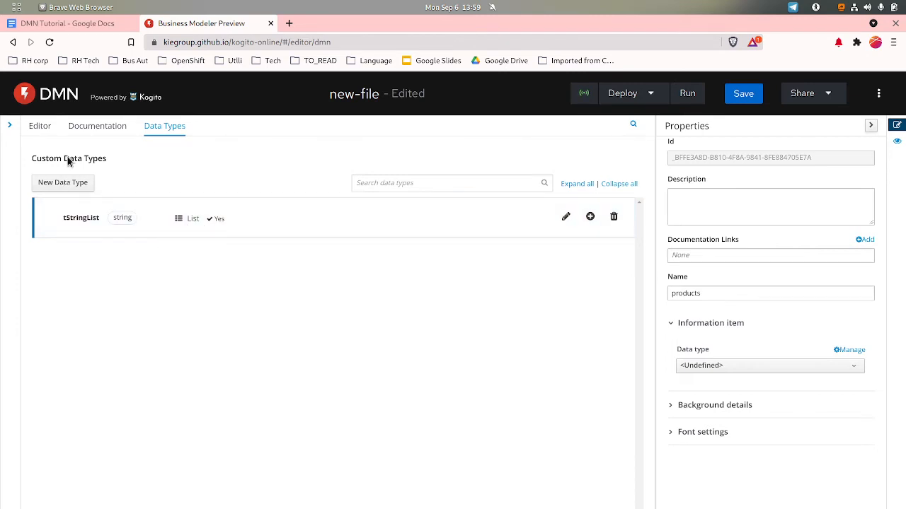
- Set the data type of the products input node to tStringList
{"action": "left_click", "coordinate": [47, 129]}
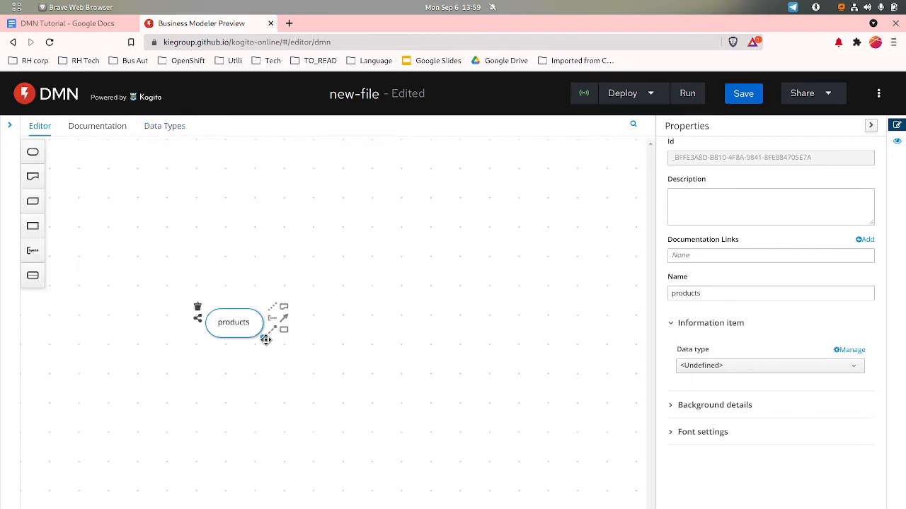
{"action": "left_click", "coordinate": [725, 375]}
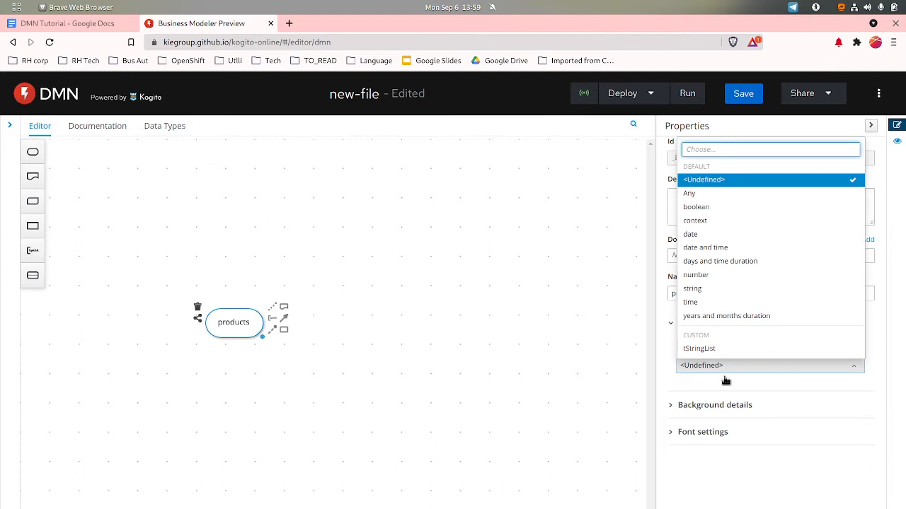
{"action": "left_click", "coordinate": [719, 350]}
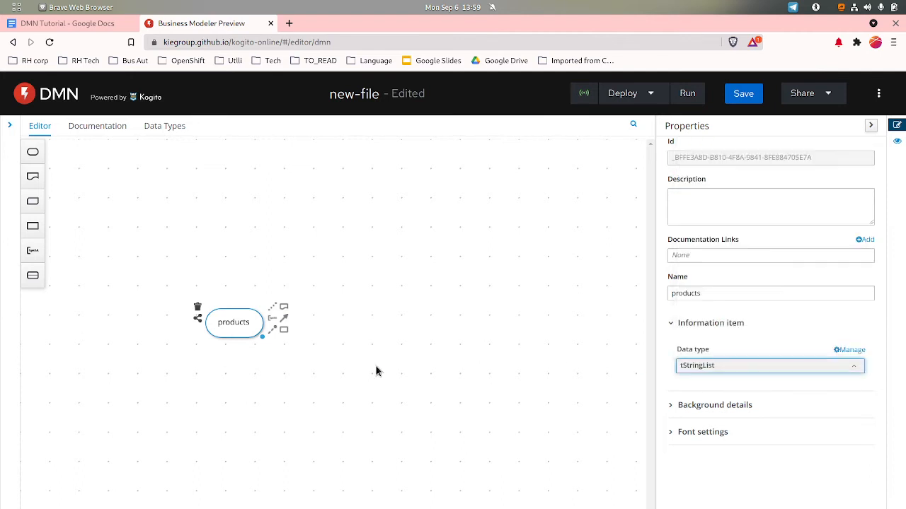
- Add a decision node connected from the products input and name it Bonus
{"action": "left_click", "coordinate": [339, 341]}
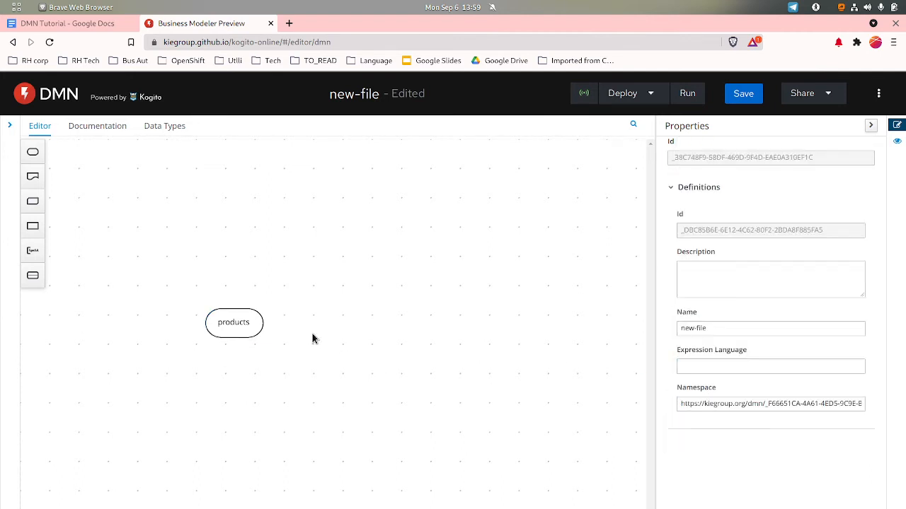
{"action": "left_click", "coordinate": [255, 331]}
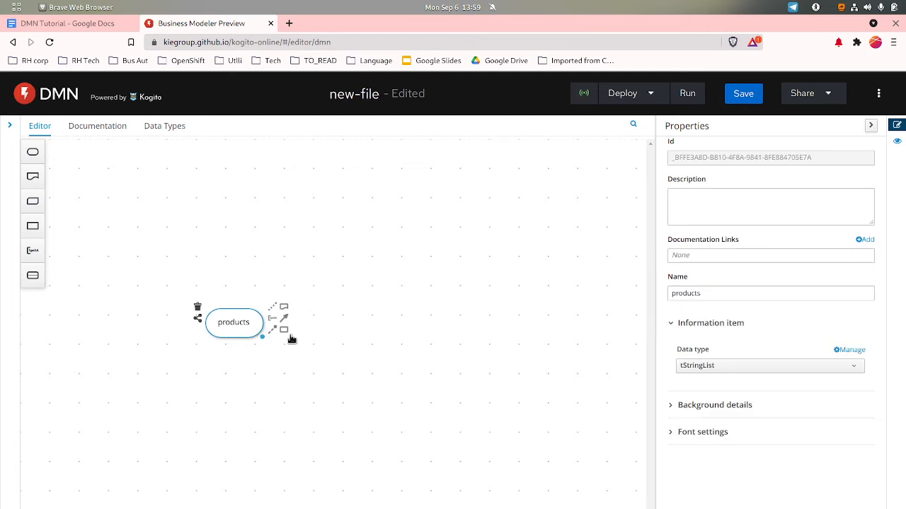
{"action": "left_click", "coordinate": [284, 329]}
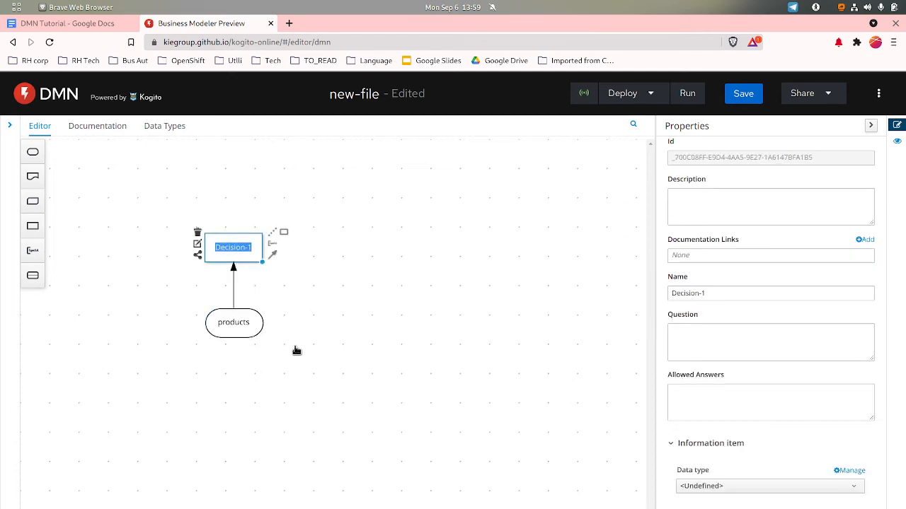
{"action": "type", "text": "Bonus"}
{"action": "left_click", "coordinate": [290, 295]}
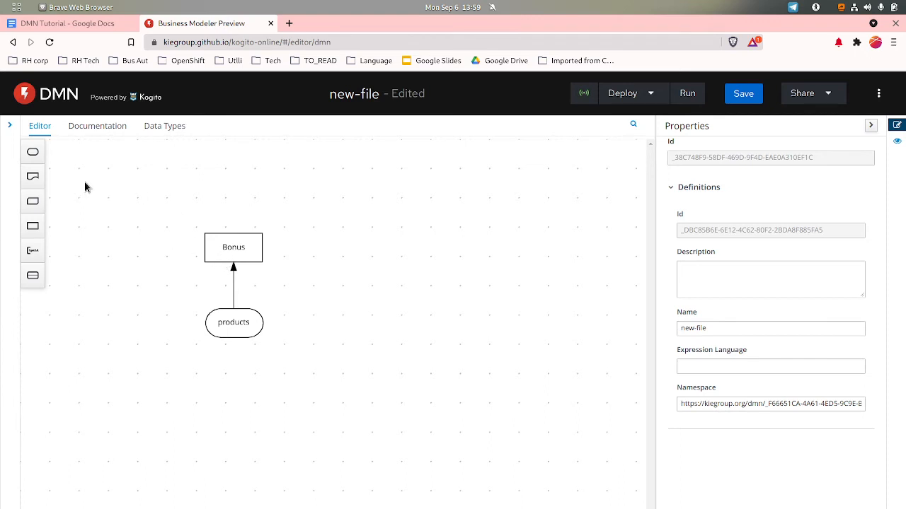
- Add a business knowledge model named bonus beside the Bonus decision and connect it to that decision with a knowledge requirement
{"action": "left_click_drag", "start_coordinate": [39, 207], "coordinate": [370, 249]}
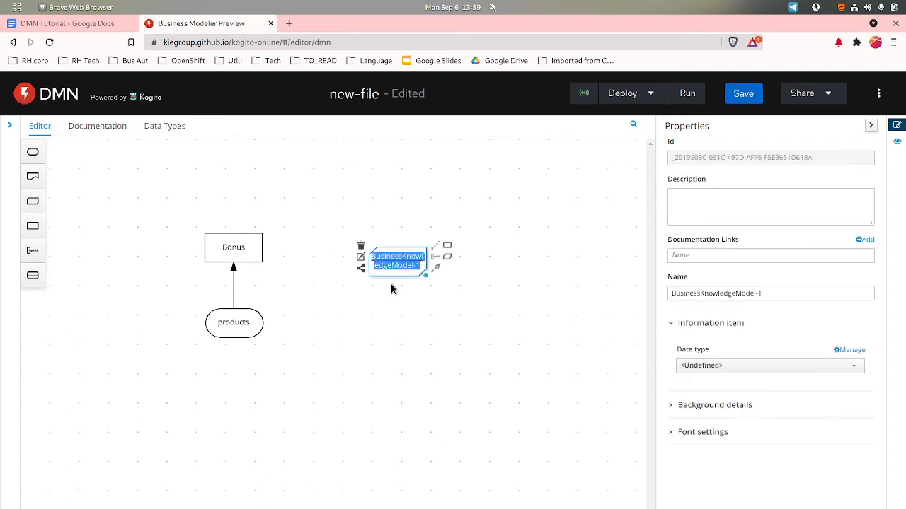
{"action": "type", "text": "bous"}
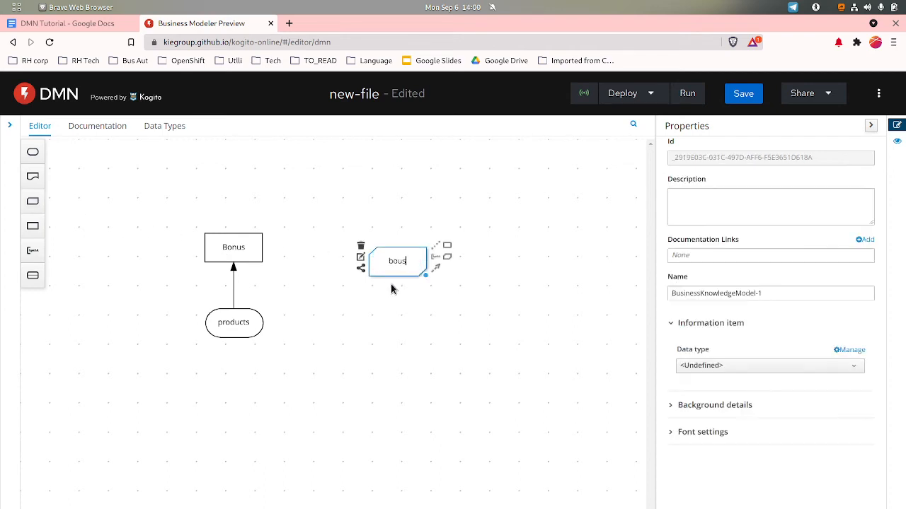
{"action": "key", "text": "BackSpace"}
{"action": "type", "text": "nus"}
{"action": "left_click", "coordinate": [391, 303]}
{"action": "left_click_drag", "start_coordinate": [398, 277], "coordinate": [360, 266]}
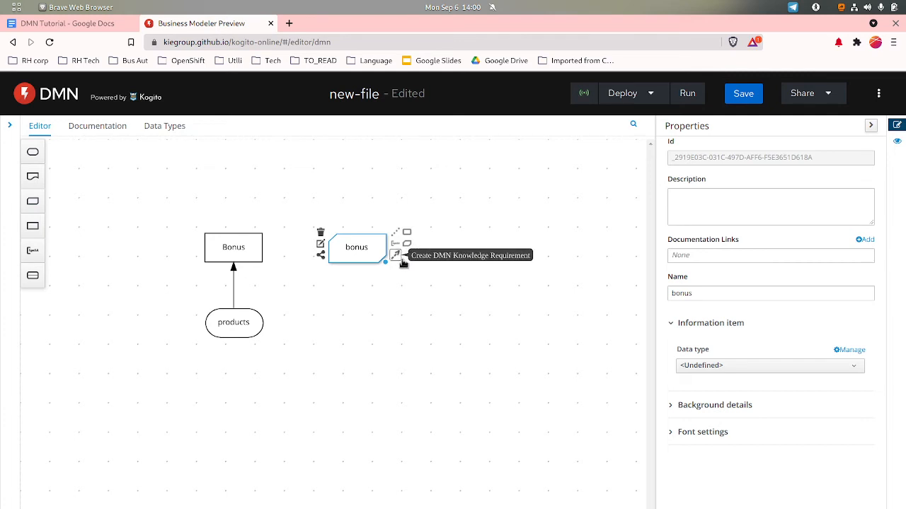
{"action": "left_click_drag", "start_coordinate": [394, 255], "coordinate": [245, 259]}
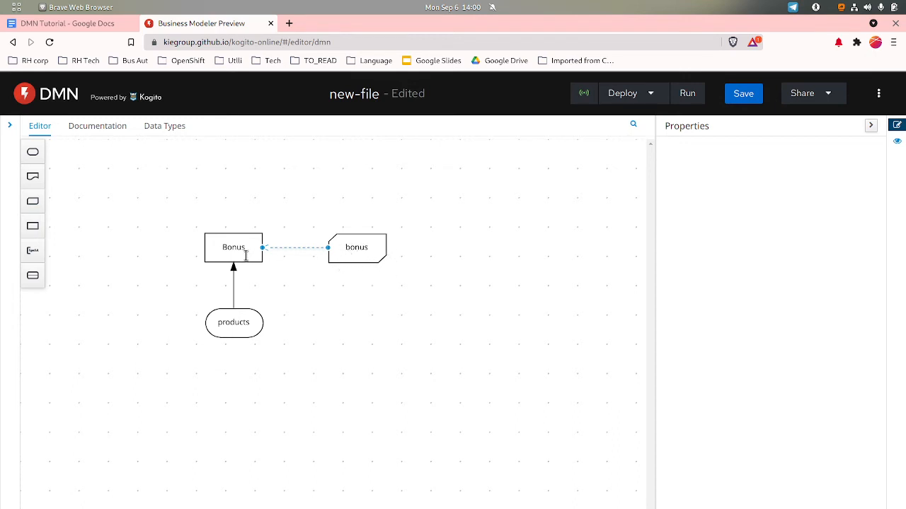
- Rename the Bonus decision node to Total Bonus
{"action": "left_click", "coordinate": [246, 256]}
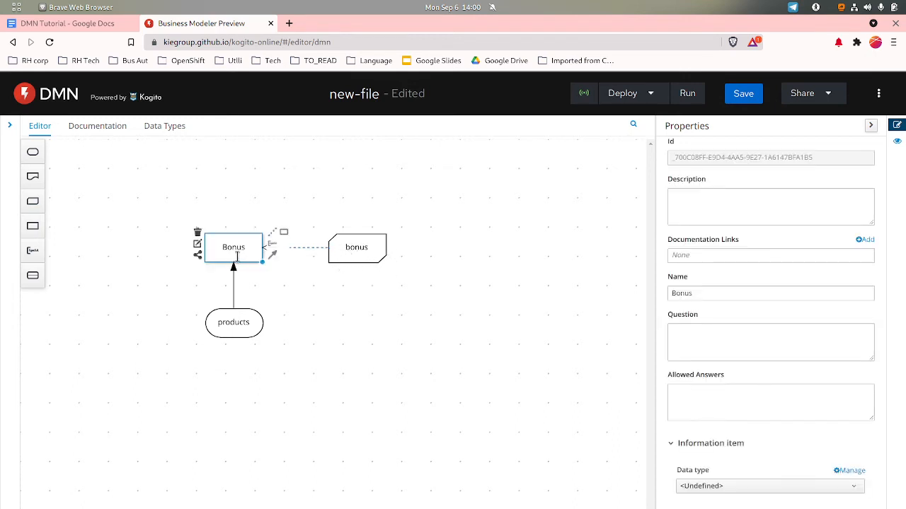
{"action": "double_click", "coordinate": [238, 258]}
{"action": "key", "text": "Home"}
{"action": "type", "text": "T"}
{"action": "type", "text": "tal"}
{"action": "left_click", "coordinate": [271, 302]}
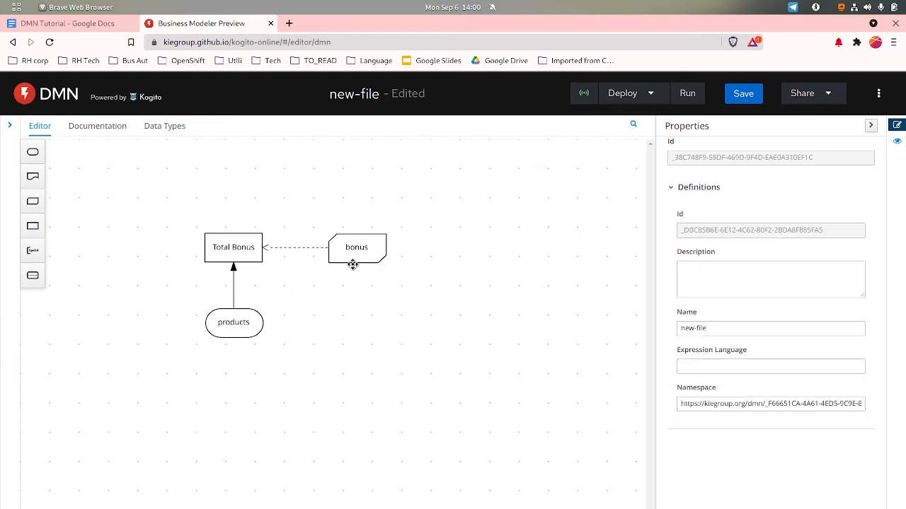
- Set the data type of the Total Bonus decision to number
{"action": "left_click", "coordinate": [246, 259]}
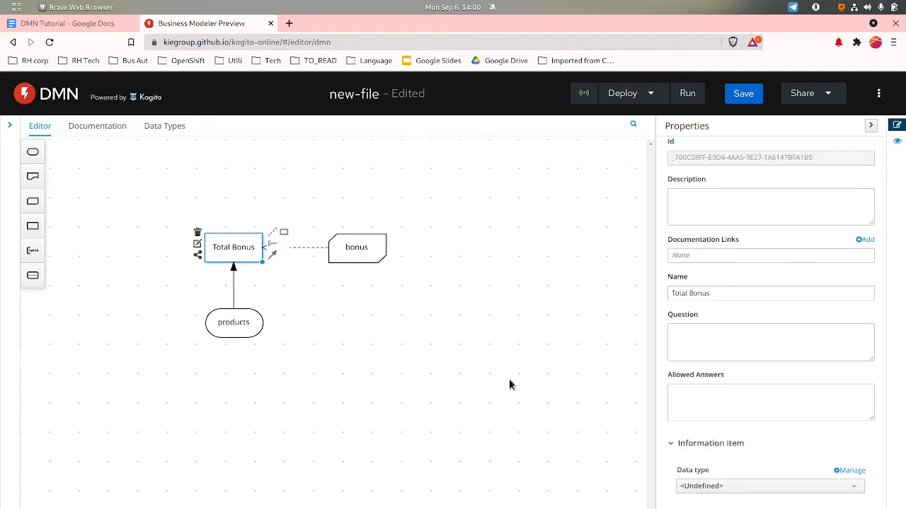
{"action": "left_click", "coordinate": [711, 493]}
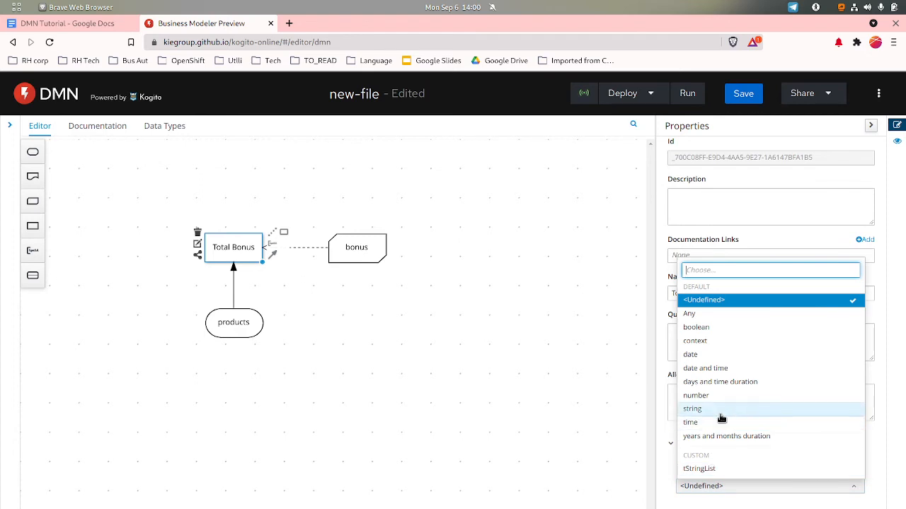
{"action": "left_click", "coordinate": [720, 411]}
{"action": "left_click", "coordinate": [724, 488]}
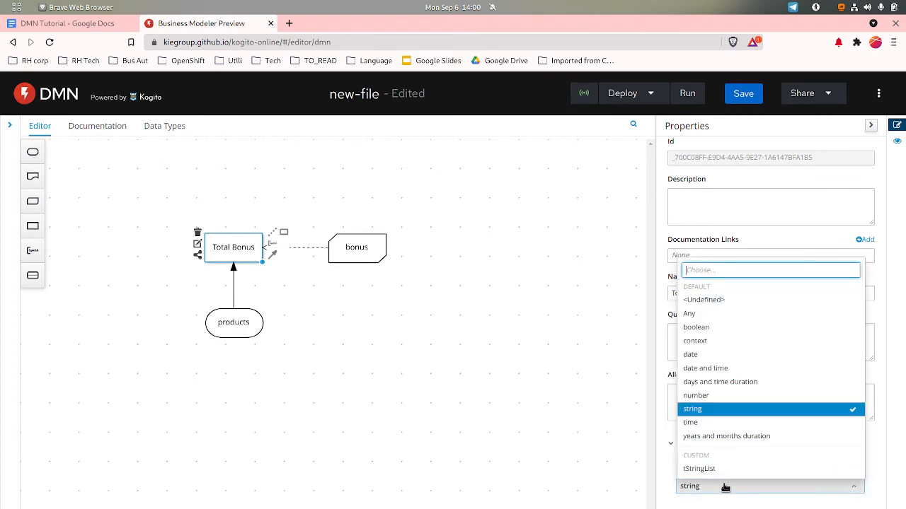
{"action": "left_click", "coordinate": [716, 398]}
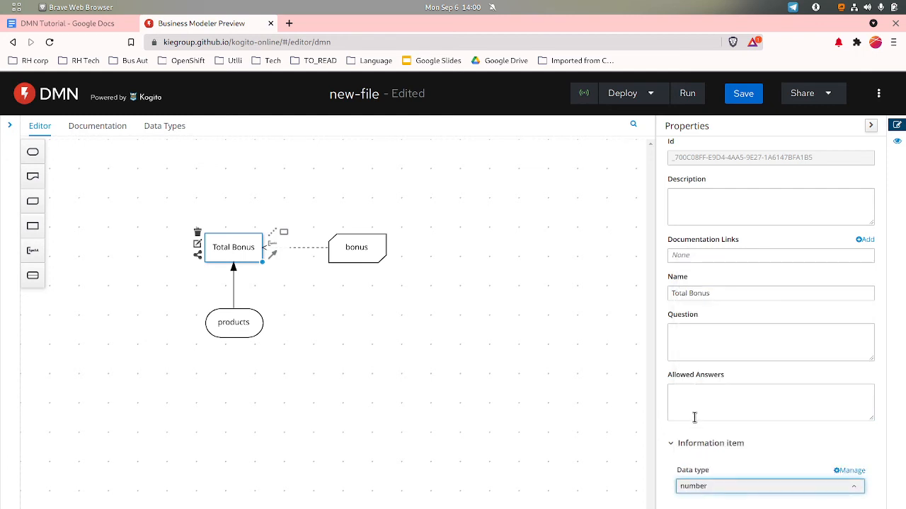
- Set the data type of the bonus knowledge model to number
{"action": "left_click", "coordinate": [366, 260]}
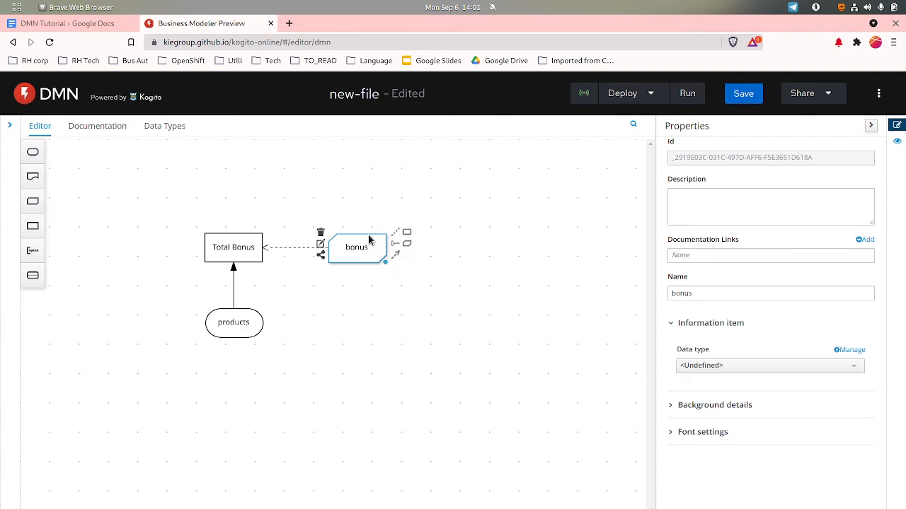
{"action": "left_click", "coordinate": [721, 371]}
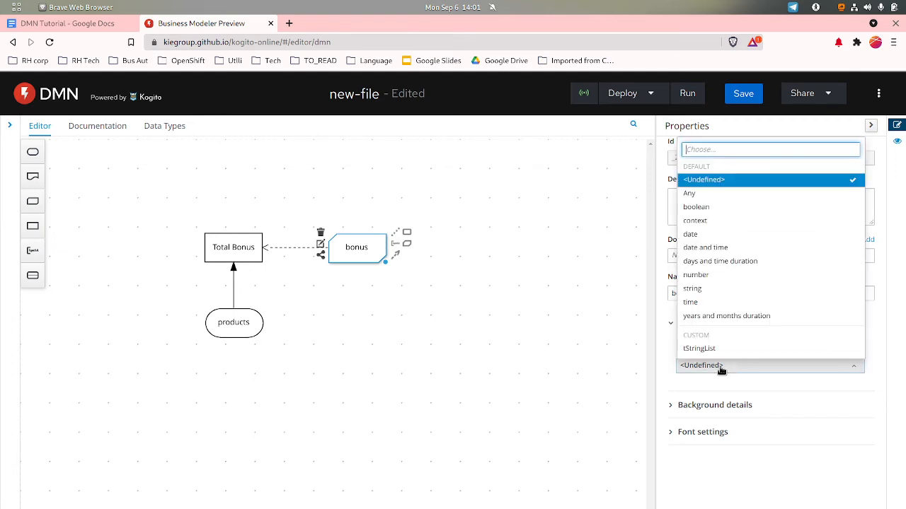
{"action": "left_click", "coordinate": [708, 276]}
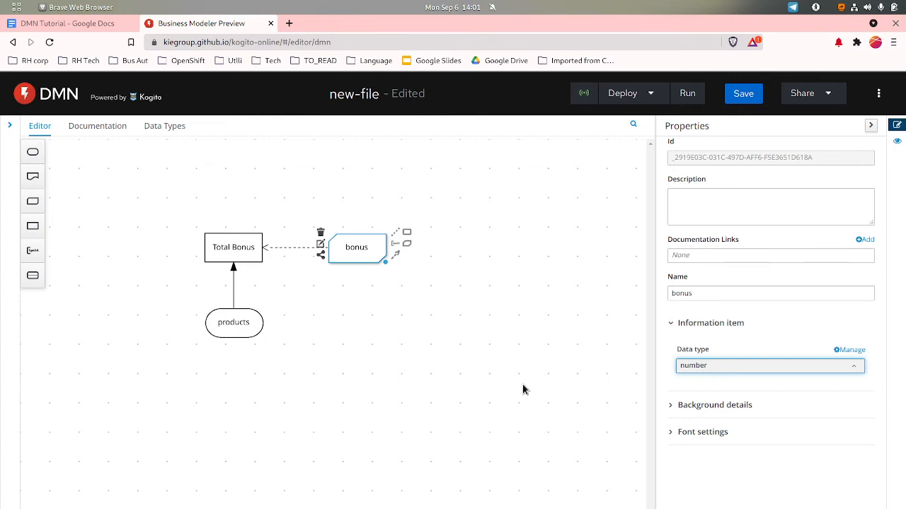
{"action": "left_click", "coordinate": [410, 369]}
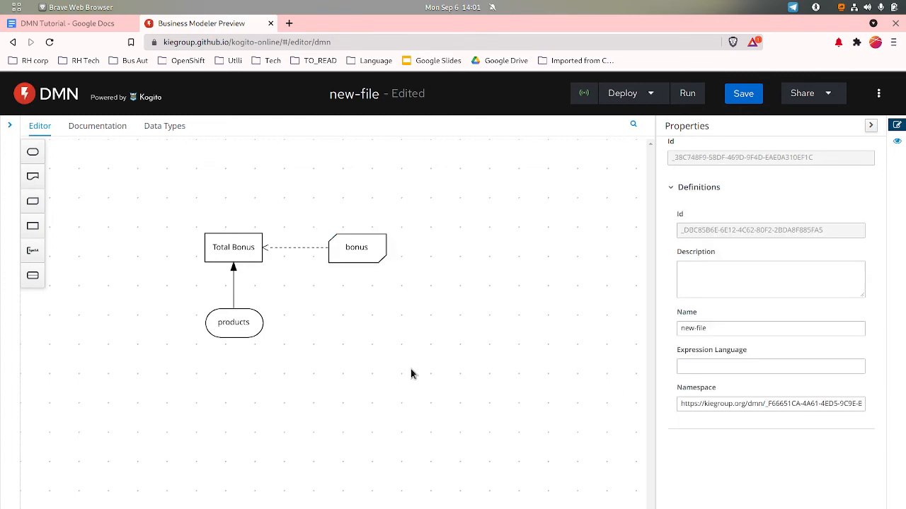
- Open the bonus knowledge model's function for editing and add a parameter named product of type string
{"action": "left_click", "coordinate": [356, 265]}
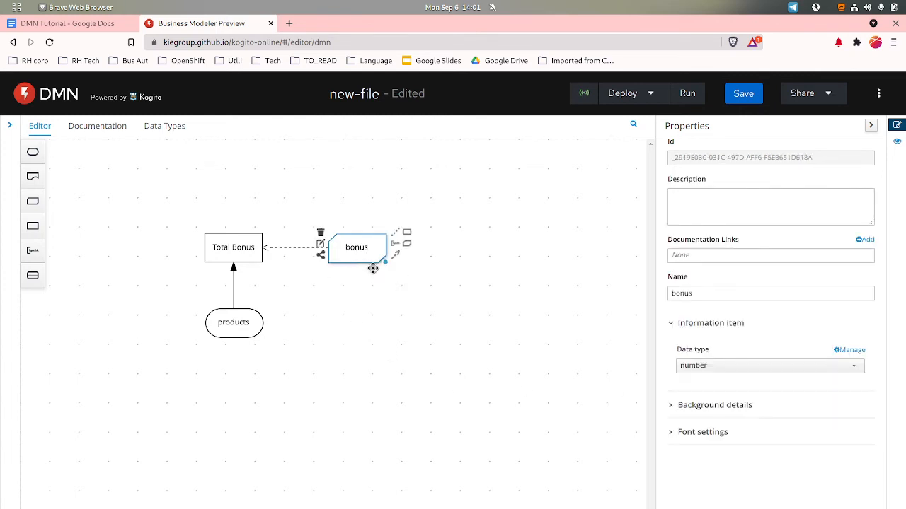
{"action": "left_click", "coordinate": [321, 245]}
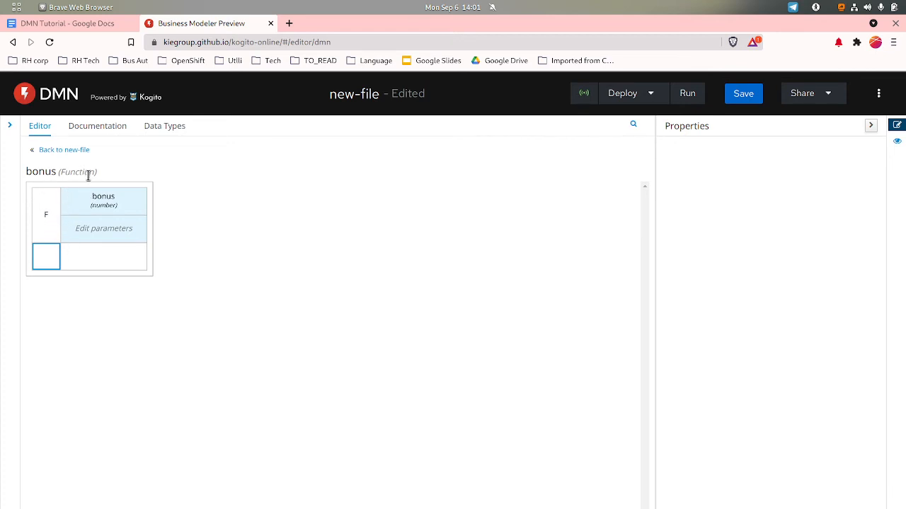
{"action": "left_click", "coordinate": [46, 224]}
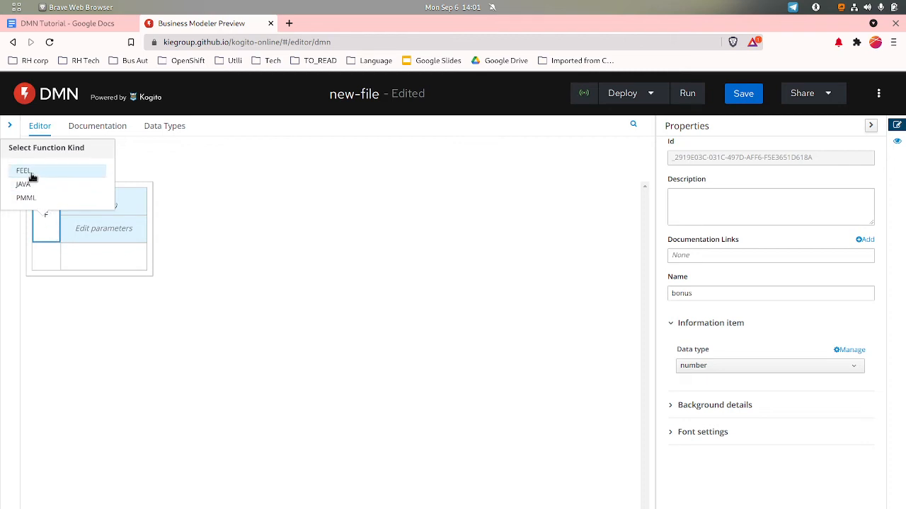
{"action": "left_click", "coordinate": [87, 263]}
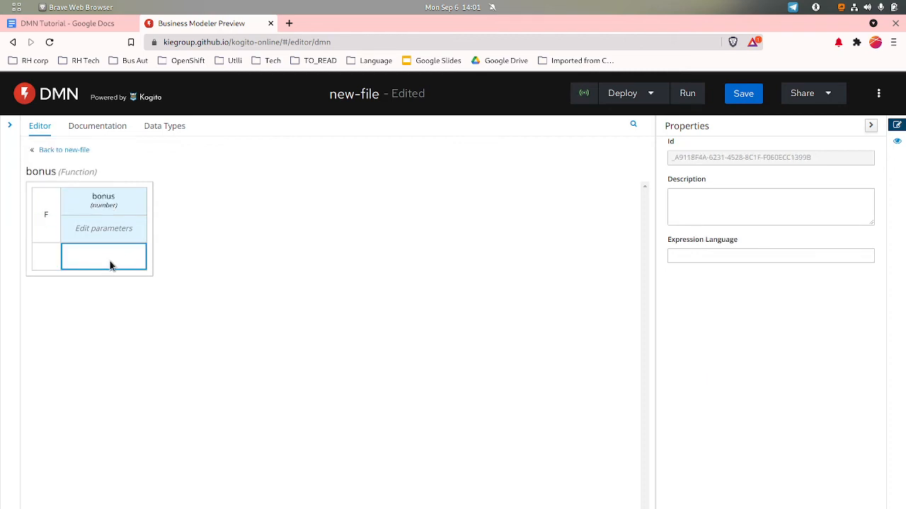
{"action": "left_click", "coordinate": [118, 235]}
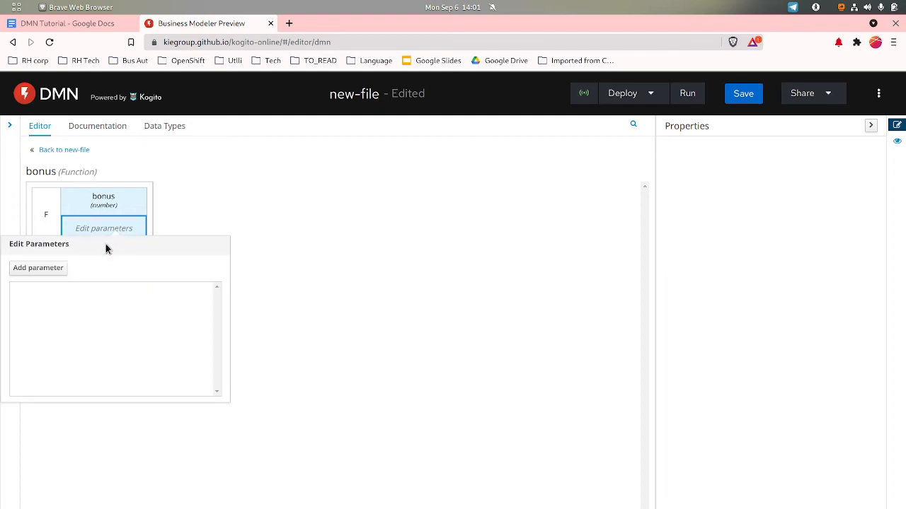
{"action": "left_click", "coordinate": [49, 271]}
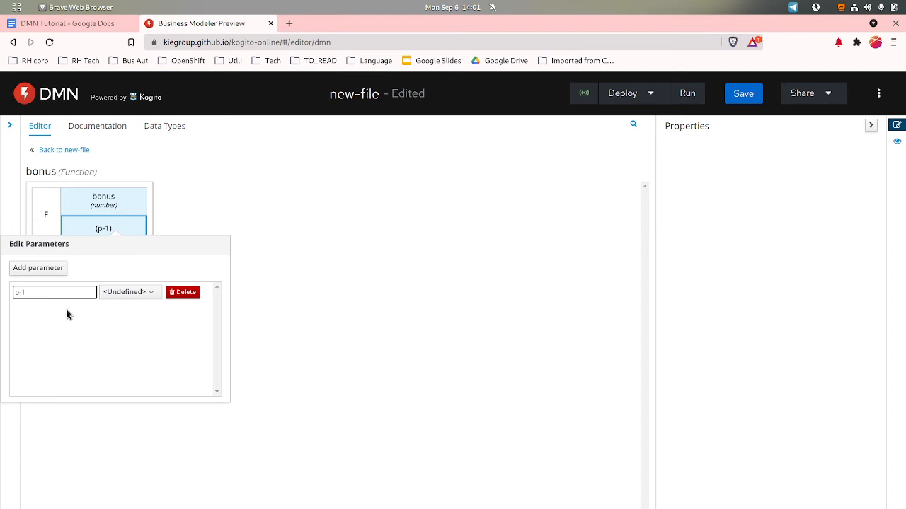
{"action": "key", "text": "BackSpace"}
{"action": "type", "text": "product"}
{"action": "left_click", "coordinate": [156, 297]}
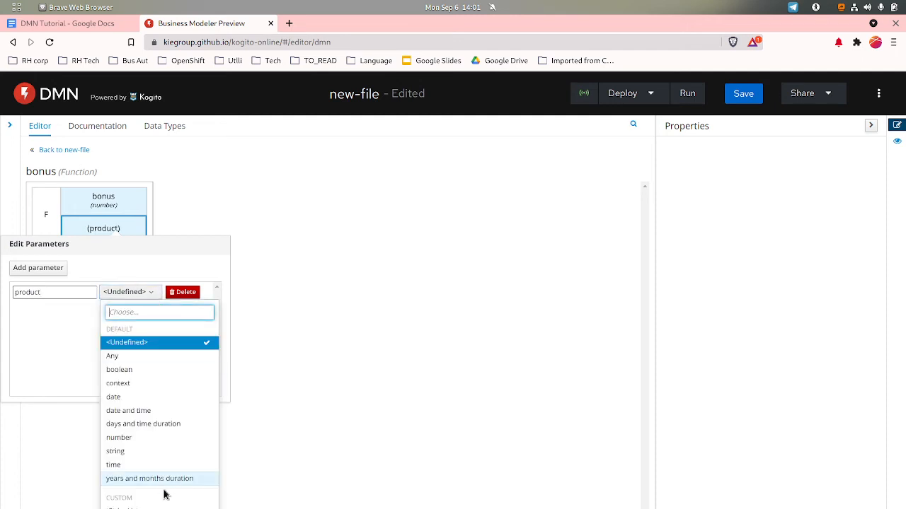
{"action": "left_click", "coordinate": [162, 451]}
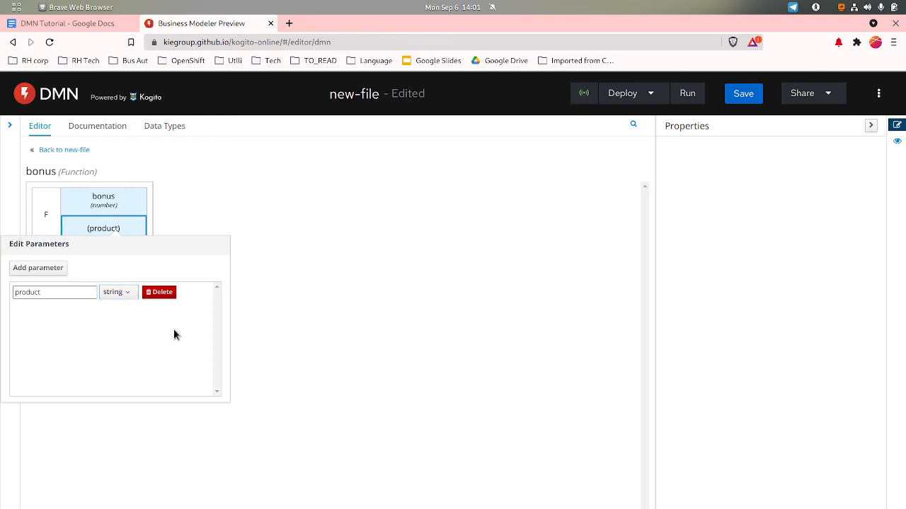
{"action": "left_click", "coordinate": [278, 332]}
- Clear the bonus function's body expression and make it a decision table
{"action": "left_click", "coordinate": [98, 261]}
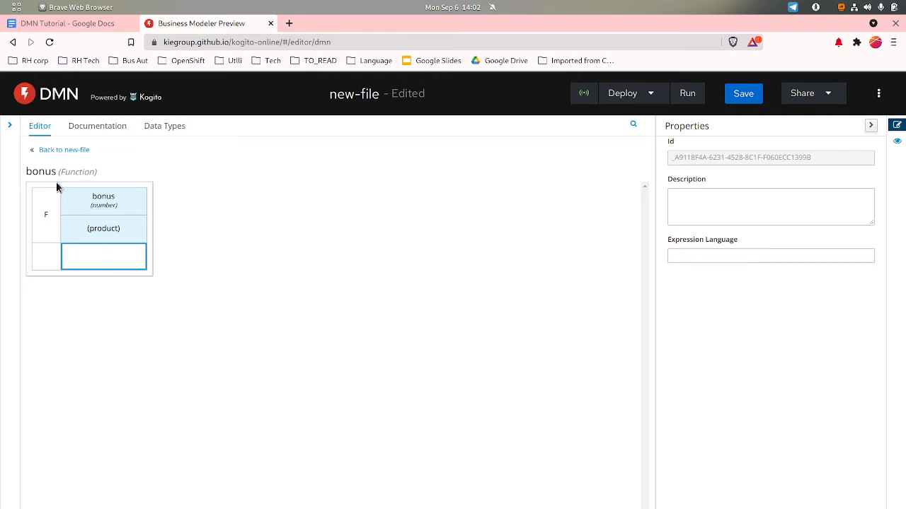
{"action": "right_click", "coordinate": [97, 263]}
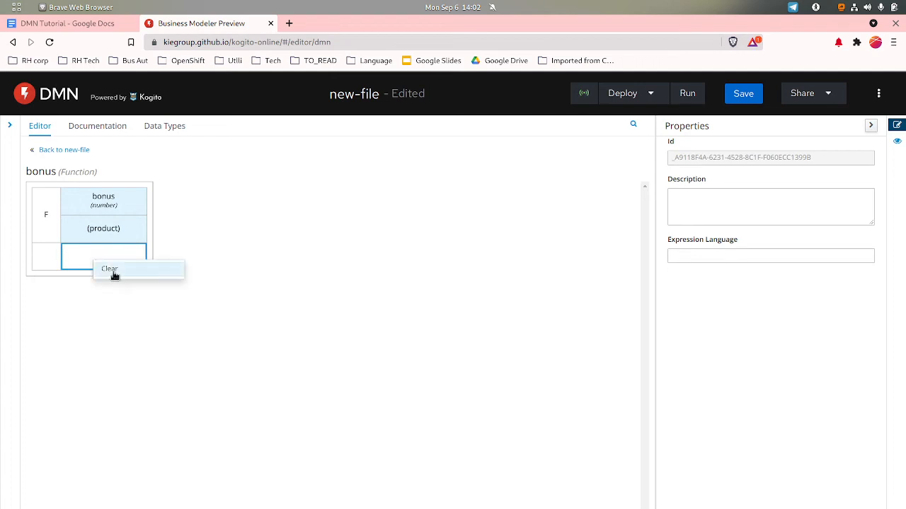
{"action": "left_click", "coordinate": [88, 263]}
{"action": "right_click", "coordinate": [85, 263]}
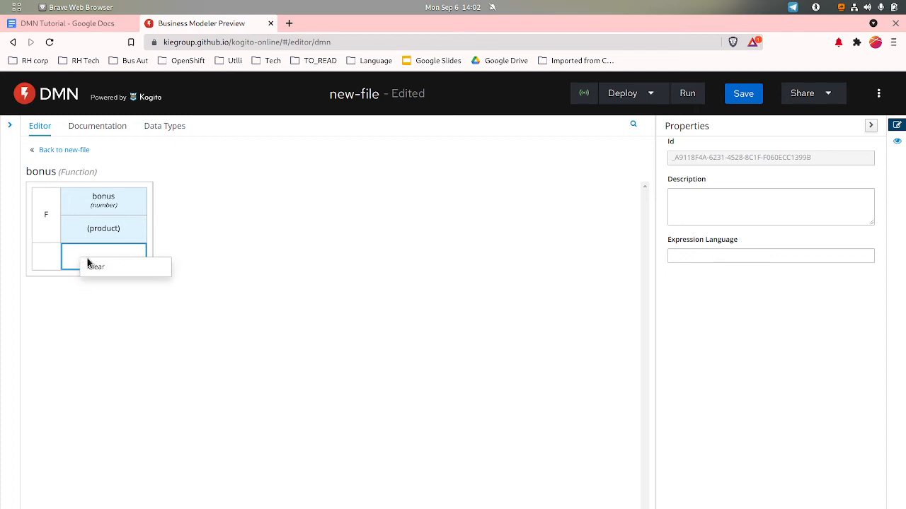
{"action": "left_click", "coordinate": [95, 266]}
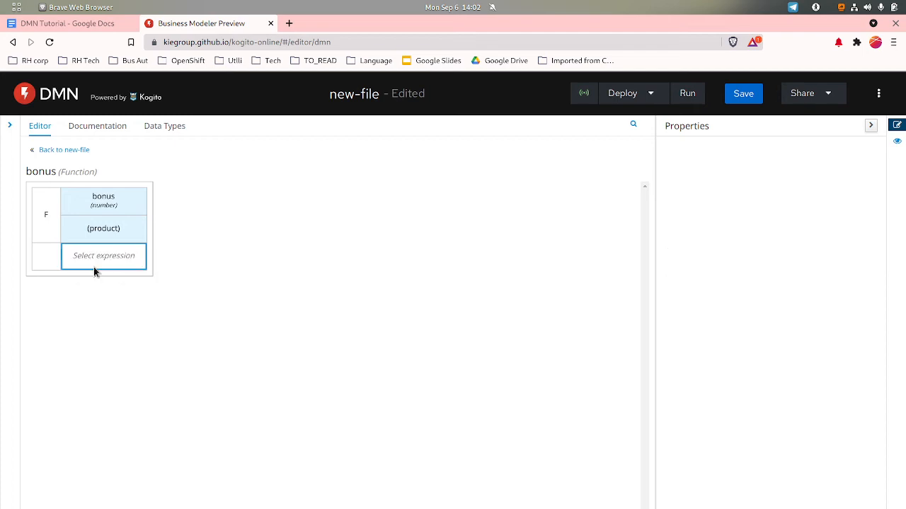
{"action": "left_click", "coordinate": [105, 256]}
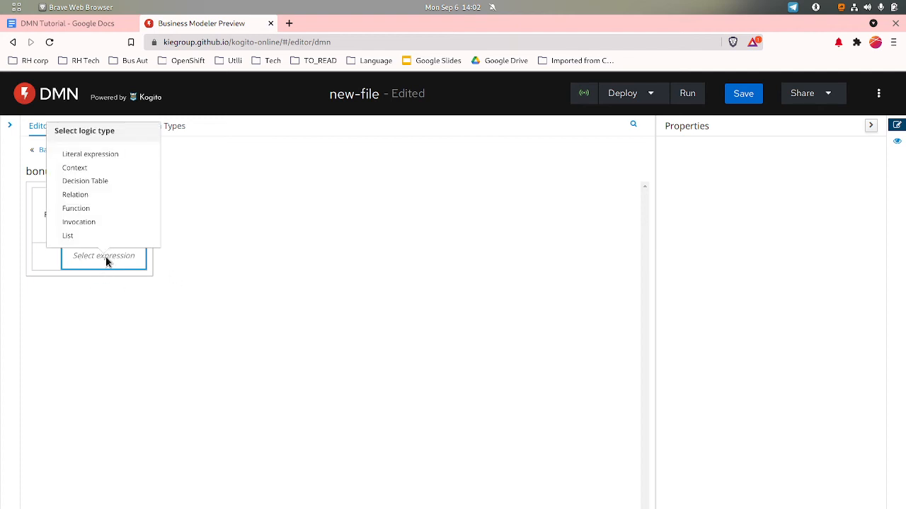
{"action": "left_click", "coordinate": [101, 185]}
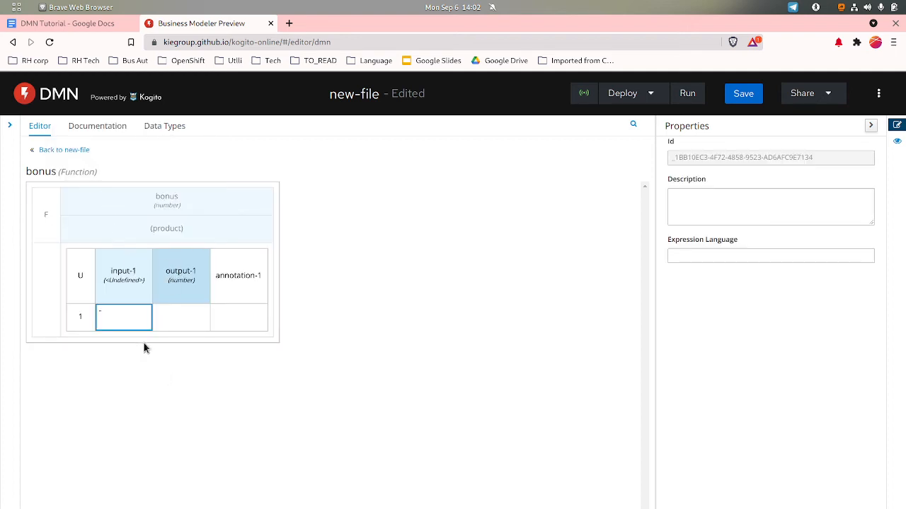
- Name the decision table's input column product and set its data type to string
{"action": "double_click", "coordinate": [138, 283]}
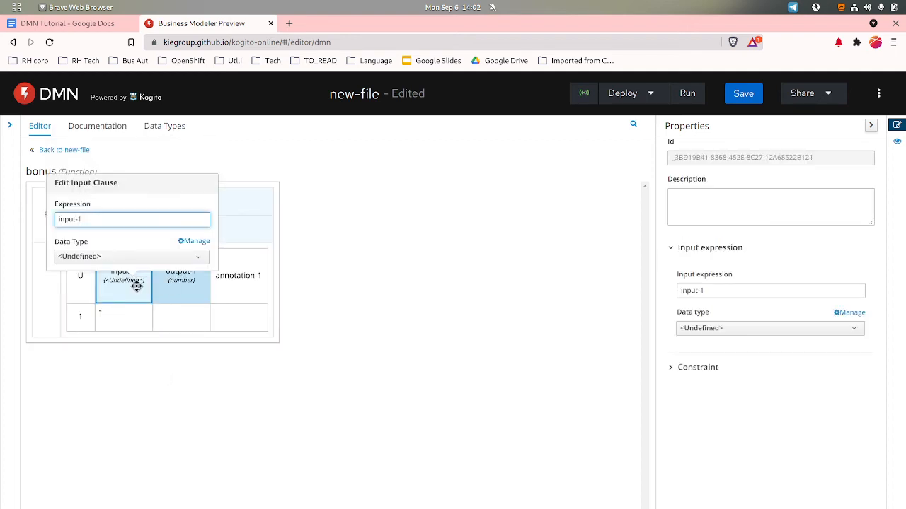
{"action": "key", "text": "BackSpace"}
{"action": "key", "text": "BackSpace"}
{"action": "key", "text": "BackSpace"}
{"action": "key", "text": "BackSpace"}
{"action": "key", "text": "BackSpace"}
{"action": "key", "text": "BackSpace"}
{"action": "key", "text": "BackSpace"}
{"action": "type", "text": "product"}
{"action": "left_click", "coordinate": [130, 257]}
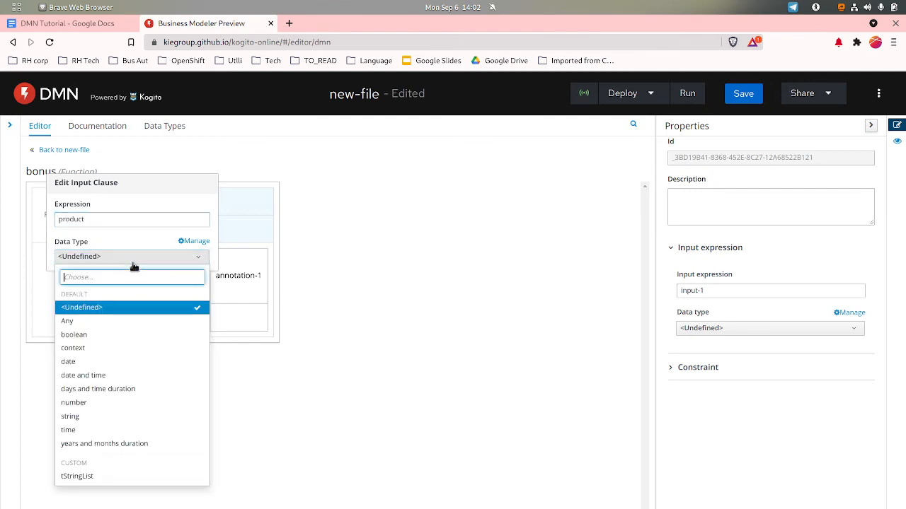
{"action": "type", "text": "s"}
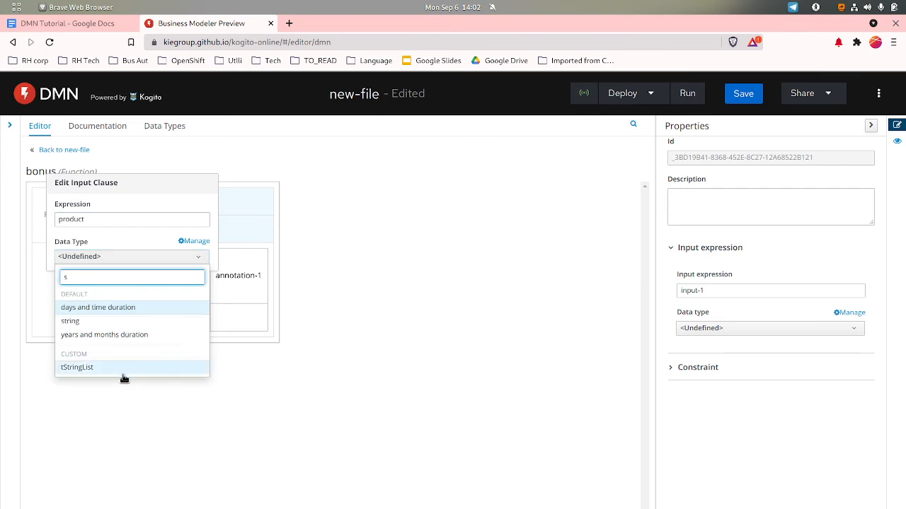
{"action": "left_click", "coordinate": [107, 322]}
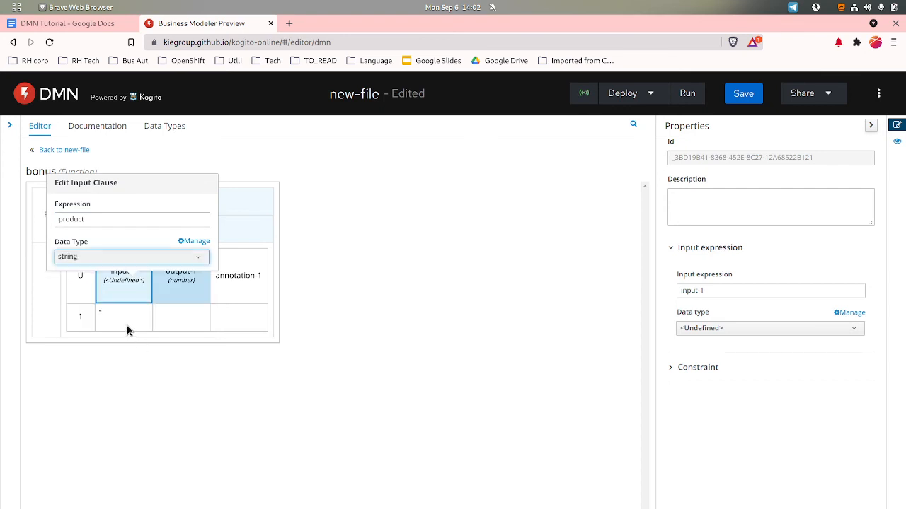
{"action": "left_click", "coordinate": [126, 327]}
- Rename the decision table's output column to bonus
{"action": "left_click", "coordinate": [189, 290]}
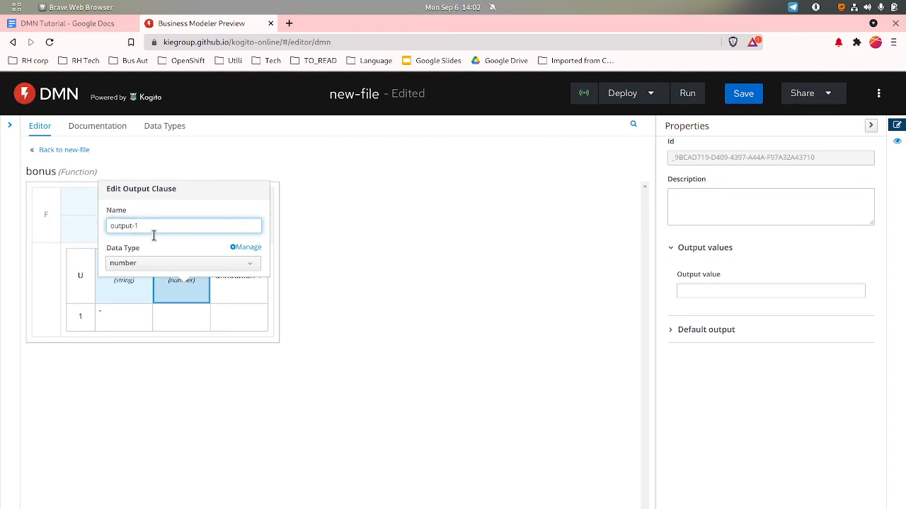
{"action": "left_click_drag", "start_coordinate": [151, 227], "coordinate": [102, 226]}
{"action": "type", "text": "bonus"}
{"action": "left_click", "coordinate": [110, 365]}
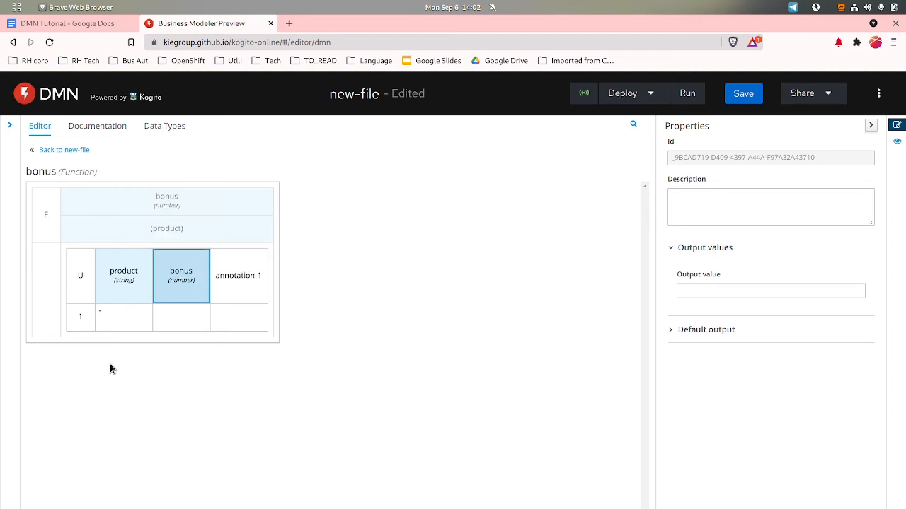
- Fill in the first rule of the decision table with product "pen" and bonus 1
{"action": "left_click", "coordinate": [126, 324]}
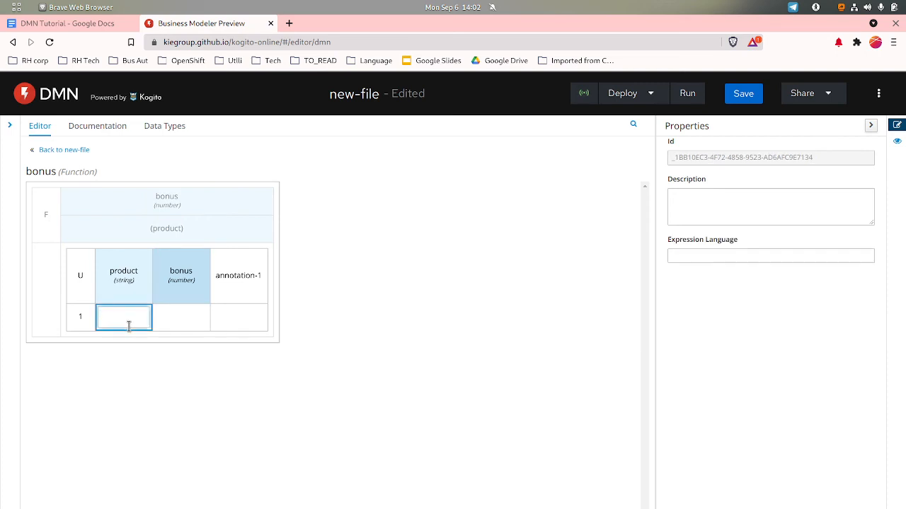
{"action": "type", "text": "P"}
{"action": "key", "text": "BackSpace"}
{"action": "type", "text": "\"pen\""}
{"action": "left_click", "coordinate": [187, 326]}
{"action": "left_click", "coordinate": [186, 323]}
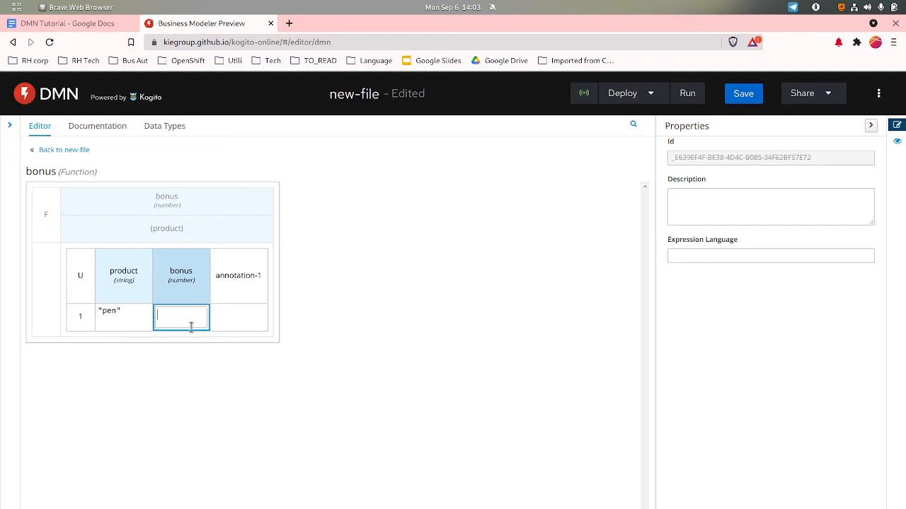
{"action": "type", "text": "1"}
{"action": "key", "text": "Return"}
- Insert a second rule below the first, with product "book" and bonus 2
{"action": "right_click", "coordinate": [112, 327]}
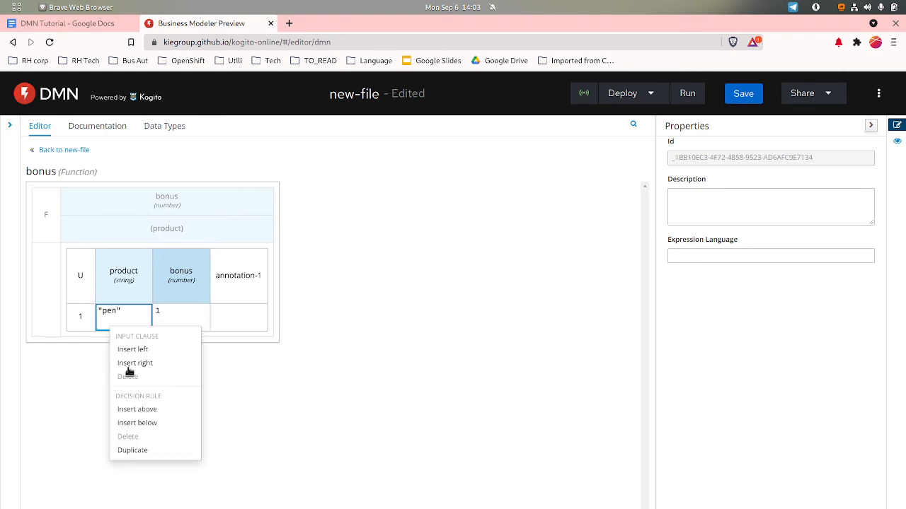
{"action": "left_click", "coordinate": [145, 424]}
{"action": "double_click", "coordinate": [109, 348]}
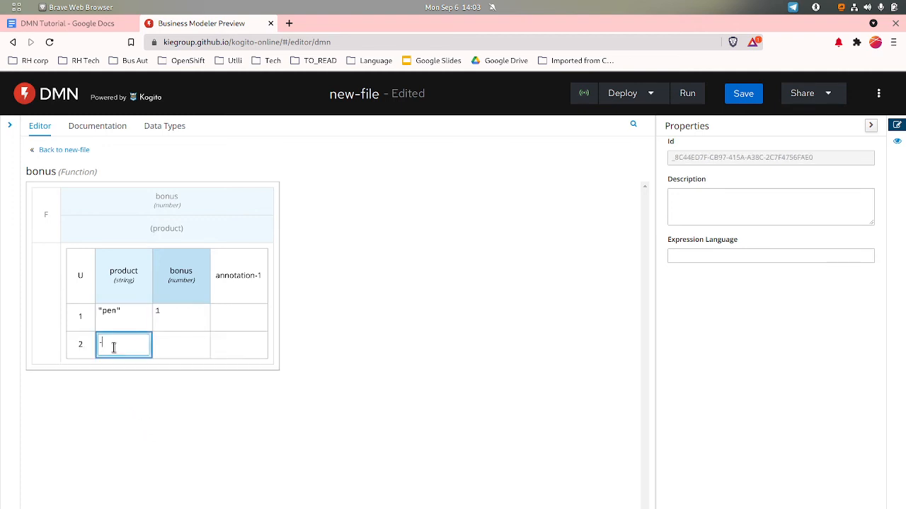
{"action": "type", "text": "\""}
{"action": "type", "text": "bi"}
{"action": "key", "text": "BackSpace"}
{"action": "key", "text": "BackSpace"}
{"action": "type", "text": "ook"}
{"action": "key", "text": "Tab"}
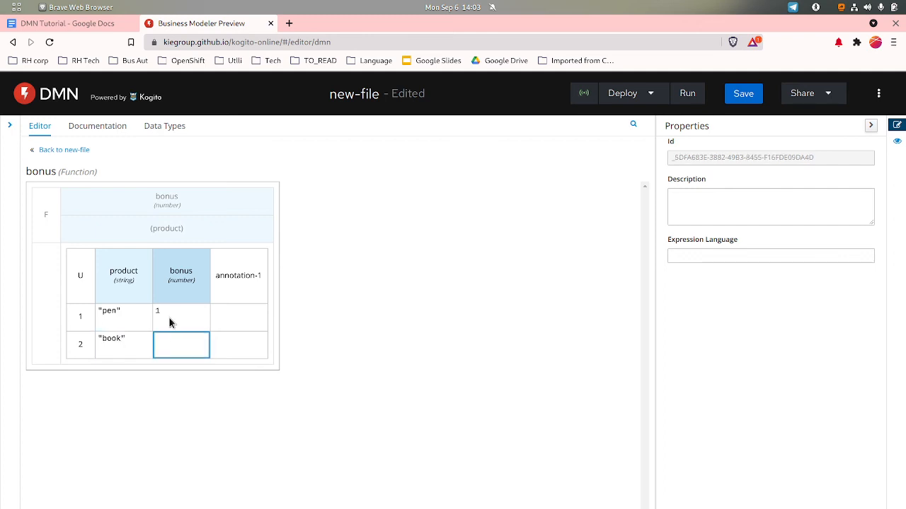
{"action": "double_click", "coordinate": [186, 347]}
{"action": "type", "text": "2"}
- Set the default output value of the decision table's bonus column to 0
{"action": "double_click", "coordinate": [182, 277]}
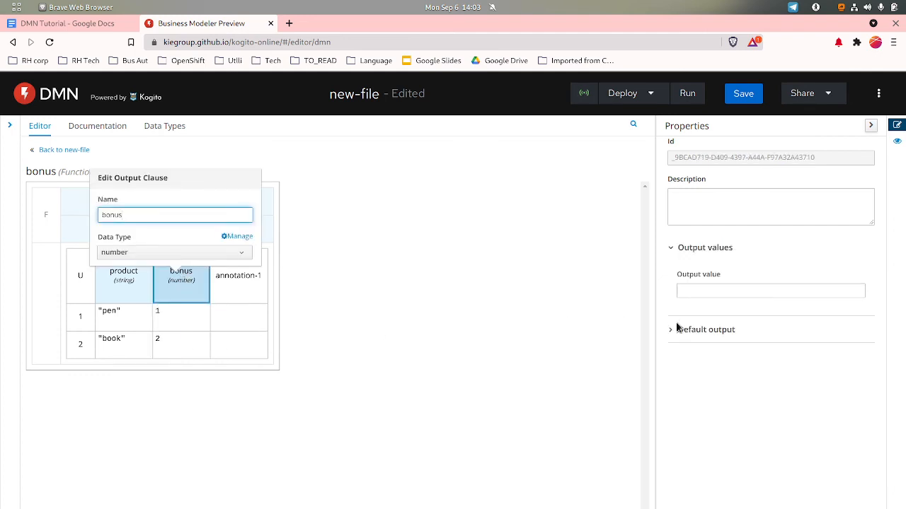
{"action": "left_click", "coordinate": [673, 340]}
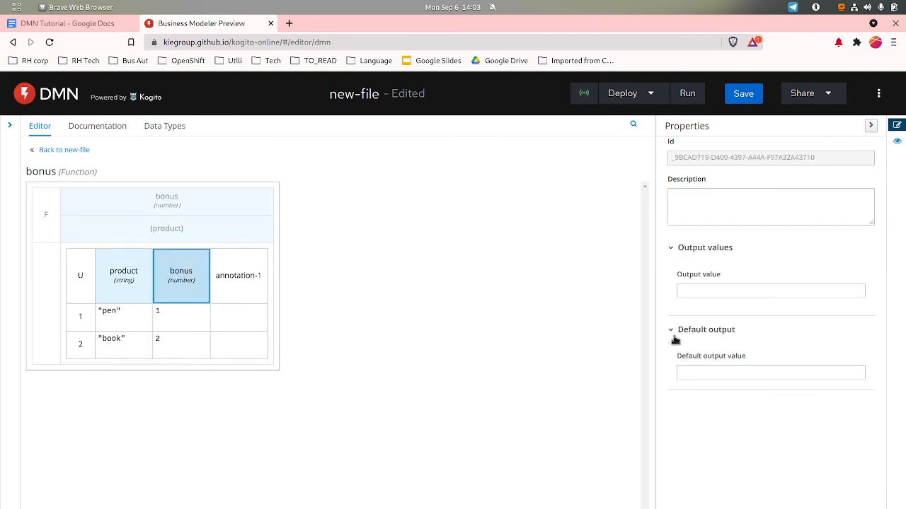
{"action": "left_click", "coordinate": [724, 379]}
{"action": "type", "text": "0"}
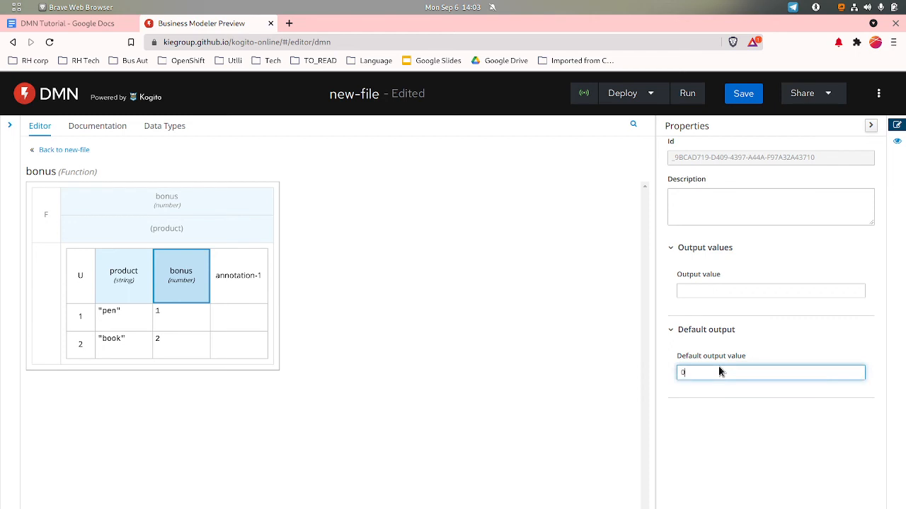
{"action": "left_click", "coordinate": [440, 466]}
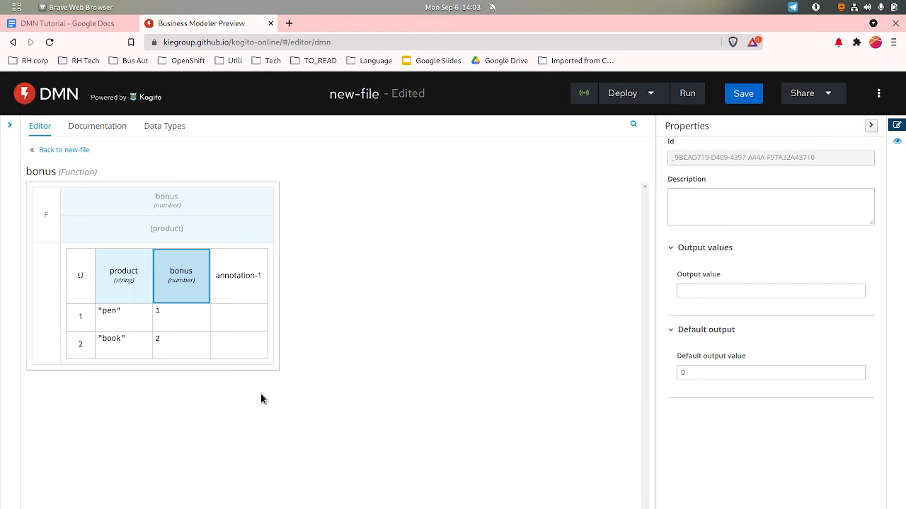
- Return to the diagram, open the Total Bonus decision for editing and make its logic type Context
{"action": "left_click", "coordinate": [63, 150]}
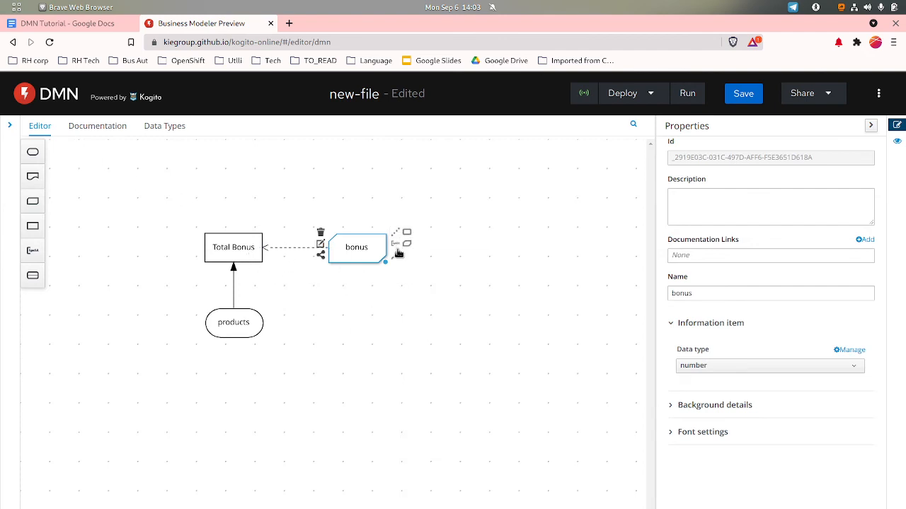
{"action": "left_click", "coordinate": [235, 249]}
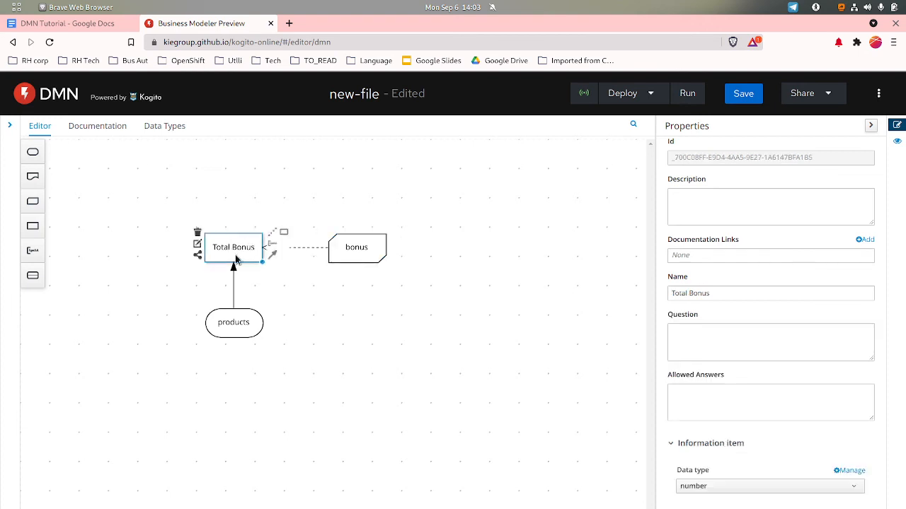
{"action": "left_click", "coordinate": [198, 244]}
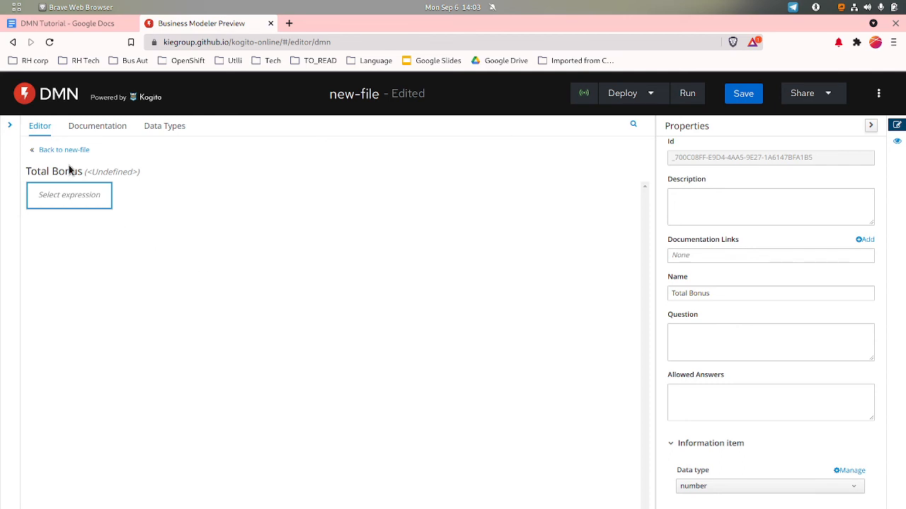
{"action": "left_click", "coordinate": [81, 203]}
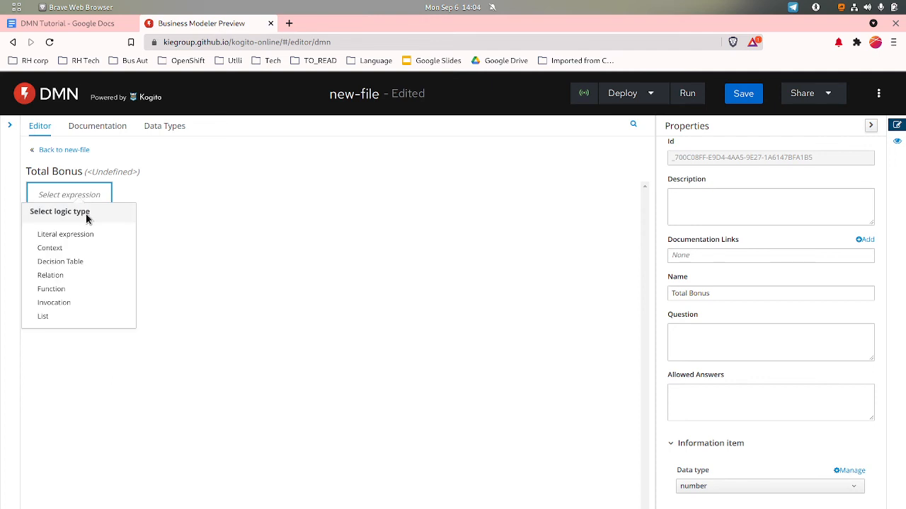
{"action": "left_click", "coordinate": [69, 252]}
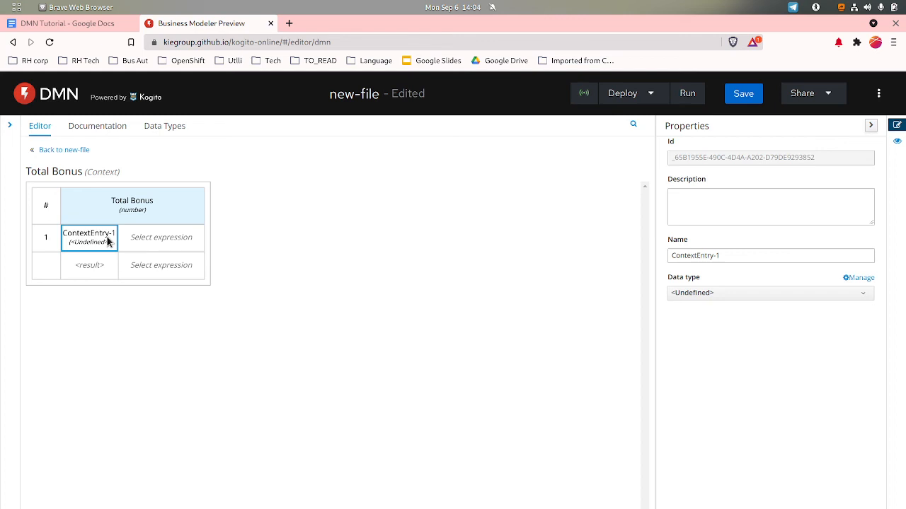
- Rename the first context entry of Total Bonus to bonus list
{"action": "left_click", "coordinate": [104, 243]}
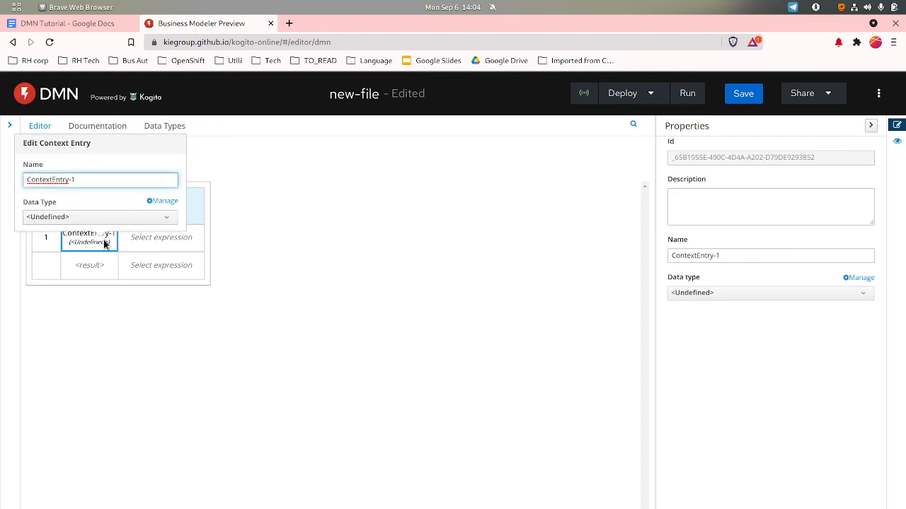
{"action": "key", "text": "BackSpace"}
{"action": "key", "text": "BackSpace"}
{"action": "key", "text": "BackSpace"}
{"action": "key", "text": "BackSpace"}
{"action": "key", "text": "BackSpace"}
{"action": "key", "text": "BackSpace"}
{"action": "key", "text": "BackSpace"}
{"action": "key", "text": "BackSpace"}
{"action": "key", "text": "BackSpace"}
{"action": "key", "text": "BackSpace"}
{"action": "key", "text": "BackSpace"}
{"action": "key", "text": "BackSpace"}
{"action": "key", "text": "BackSpace"}
{"action": "type", "text": "bonus list"}
- Give the bonus list entry a literal expression on two lines: for a product in products / return bonus(a product)
{"action": "left_click", "coordinate": [156, 243]}
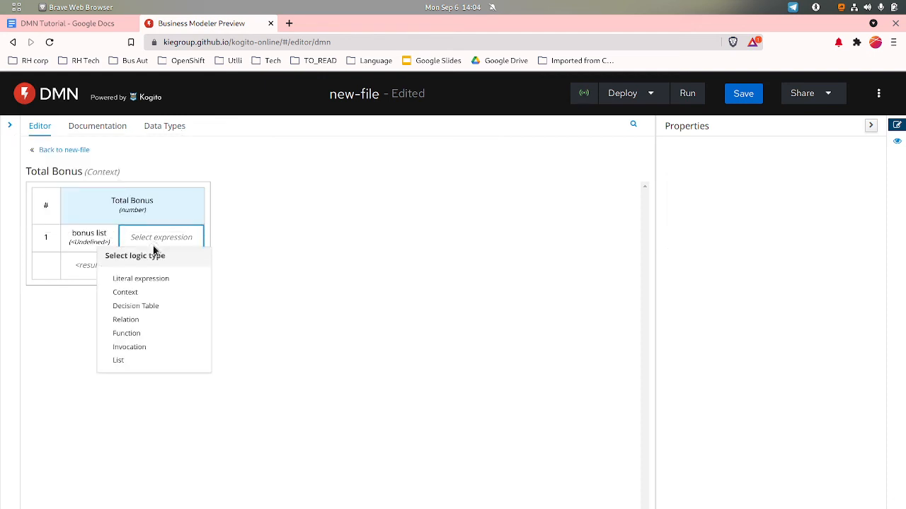
{"action": "left_click", "coordinate": [150, 283]}
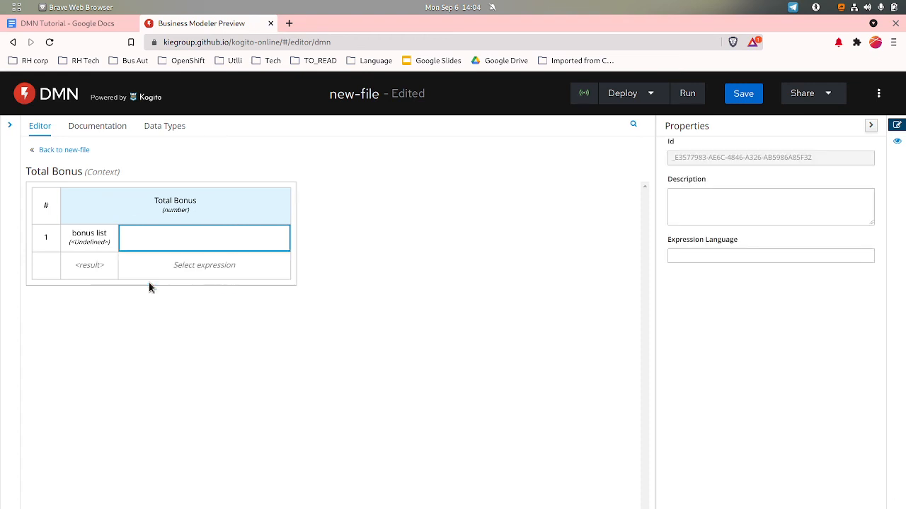
{"action": "double_click", "coordinate": [180, 242]}
{"action": "type", "text": "f"}
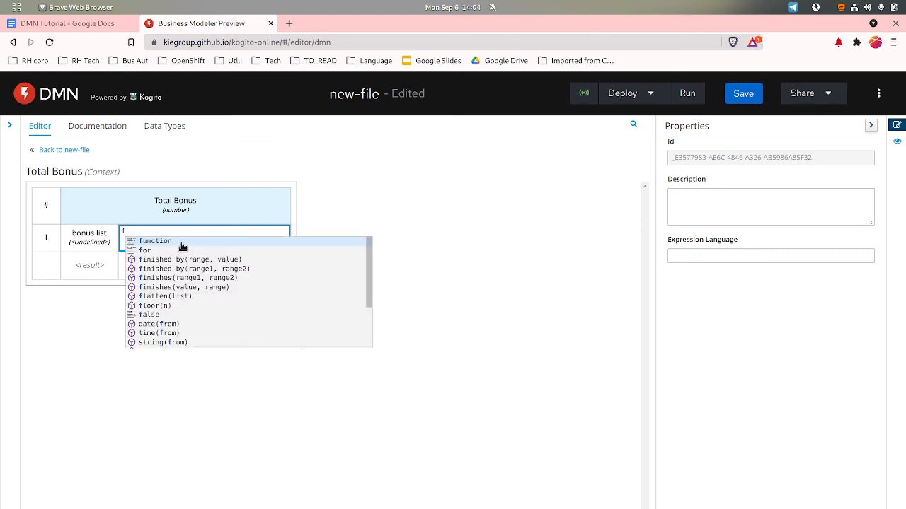
{"action": "type", "text": "or"}
{"action": "key", "text": "BackSpace"}
{"action": "key", "text": "BackSpace"}
{"action": "type", "text": "or"}
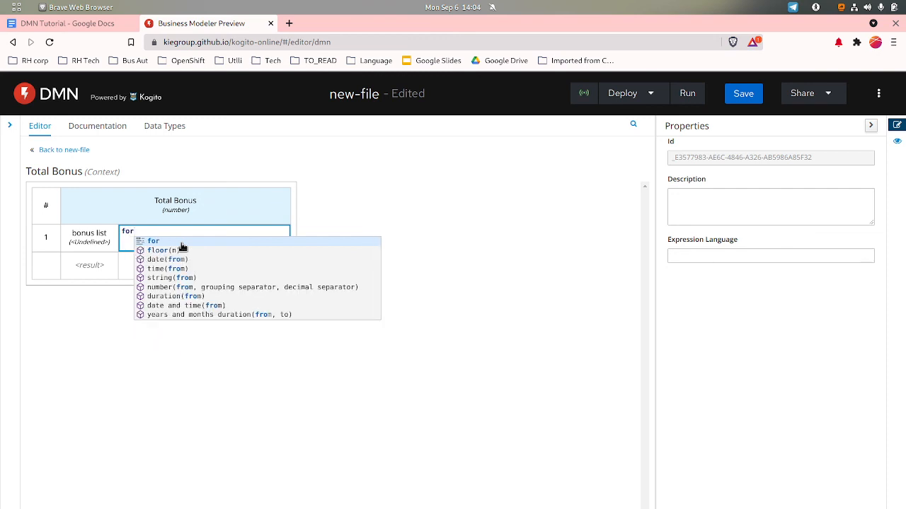
{"action": "type", "text": " a "}
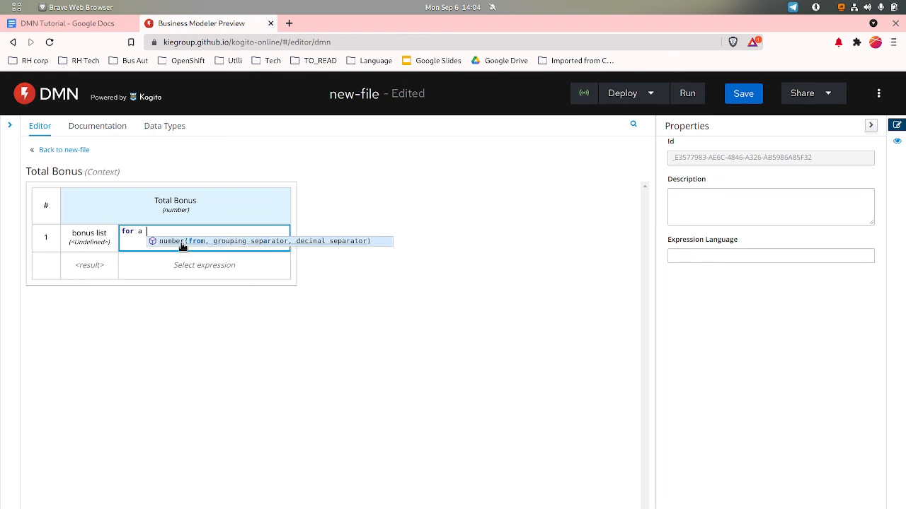
{"action": "type", "text": "product"}
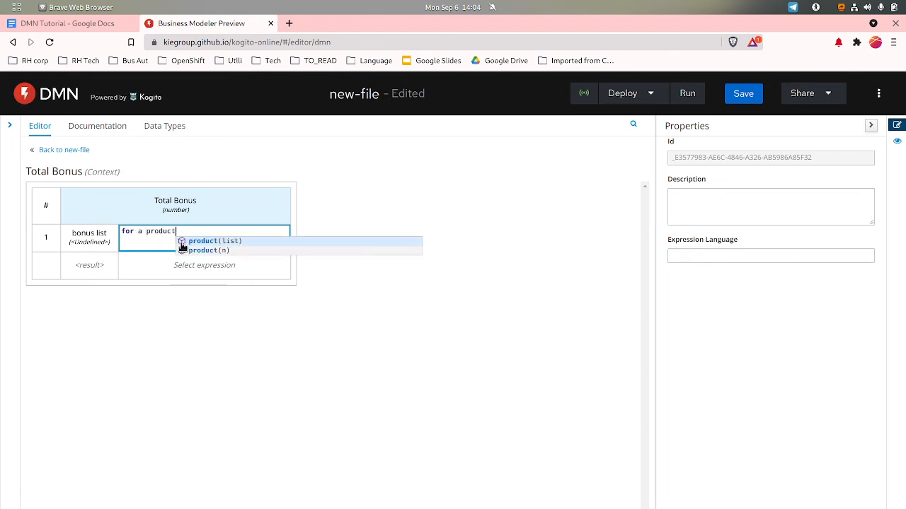
{"action": "type", "text": " in "}
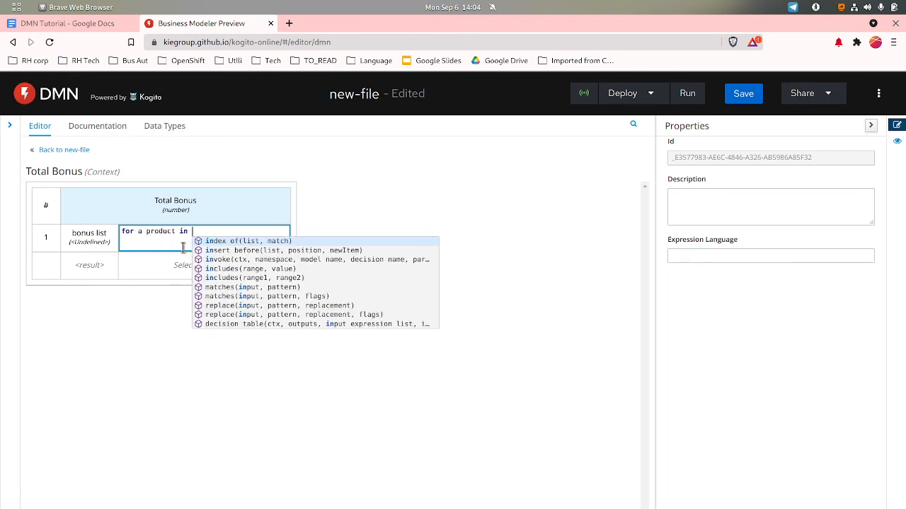
{"action": "type", "text": "produc"}
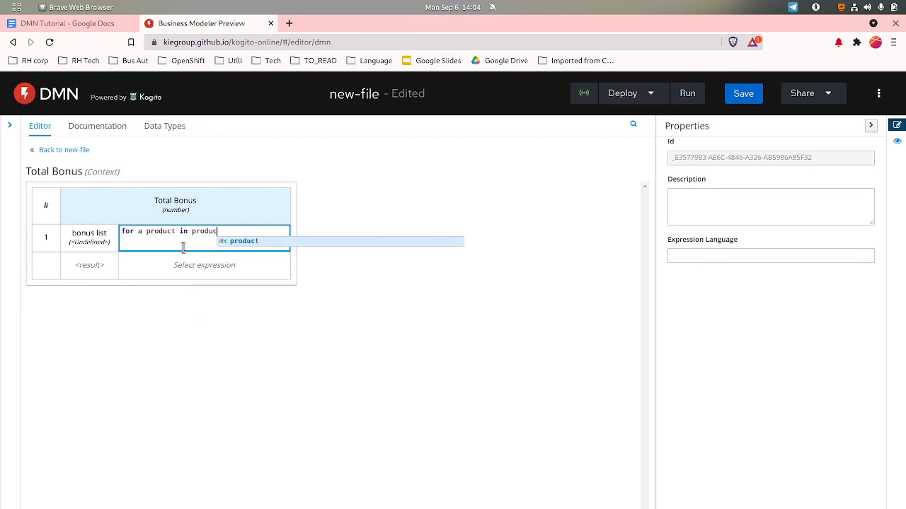
{"action": "type", "text": "ts "}
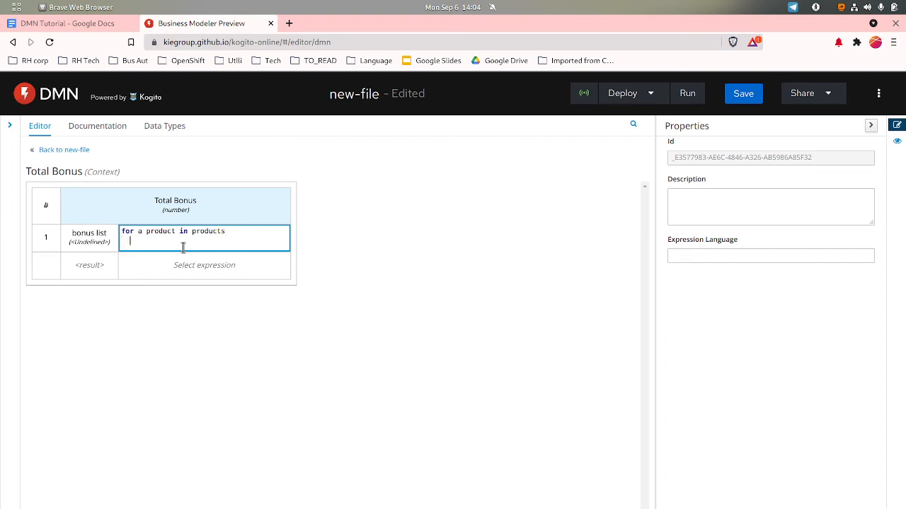
{"action": "type", "text": "  return bo"}
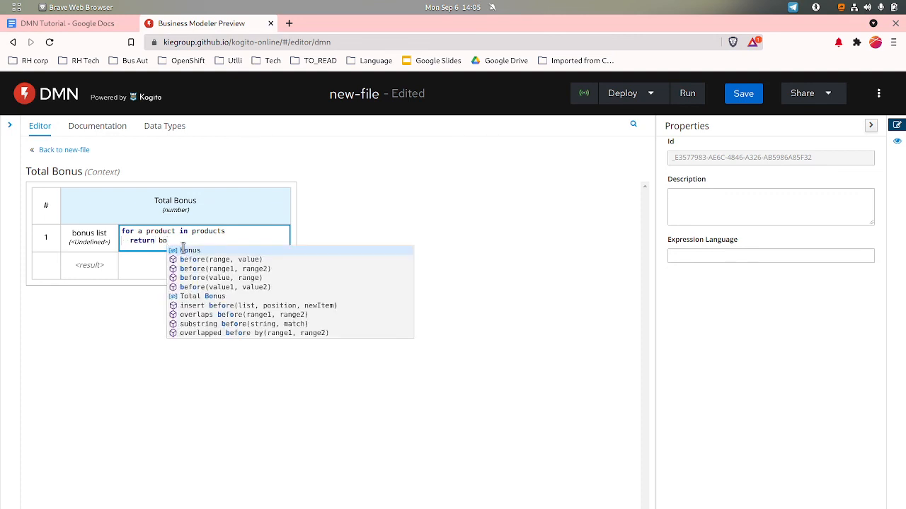
{"action": "type", "text": "nus"}
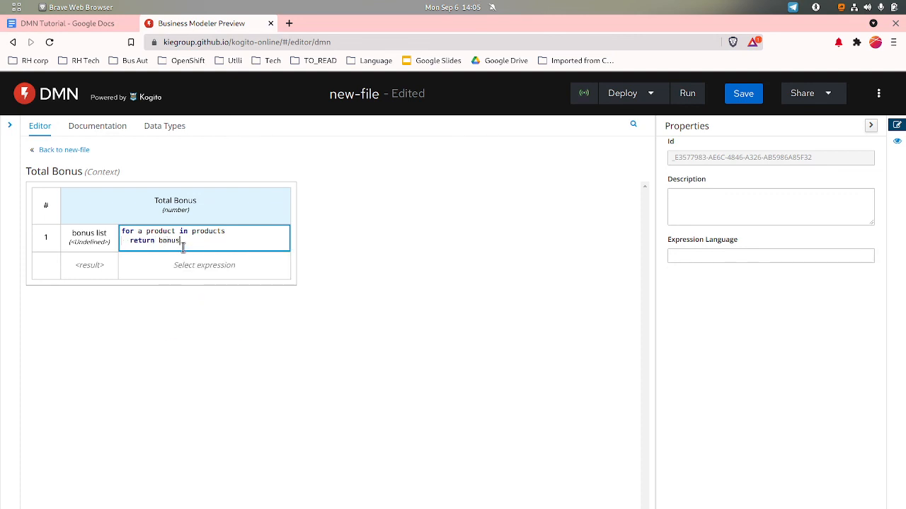
{"action": "type", "text": "(a p"}
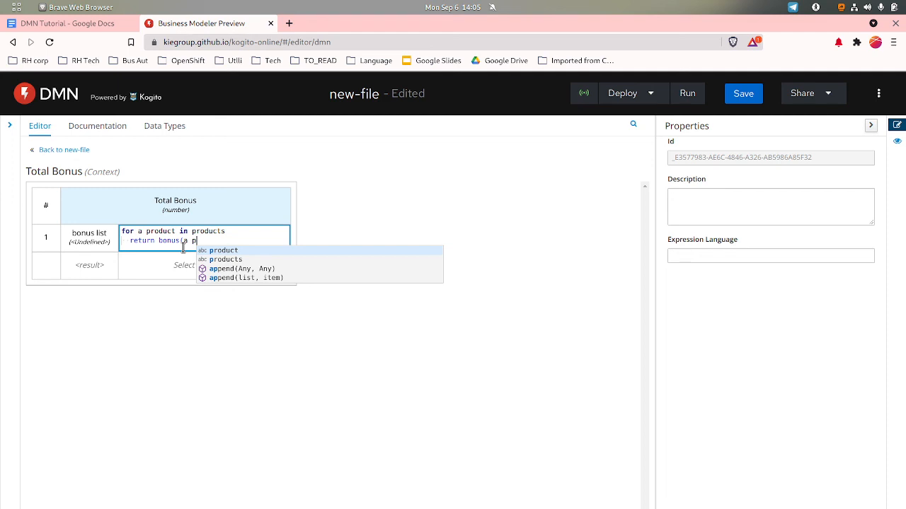
{"action": "key", "text": "Return"}
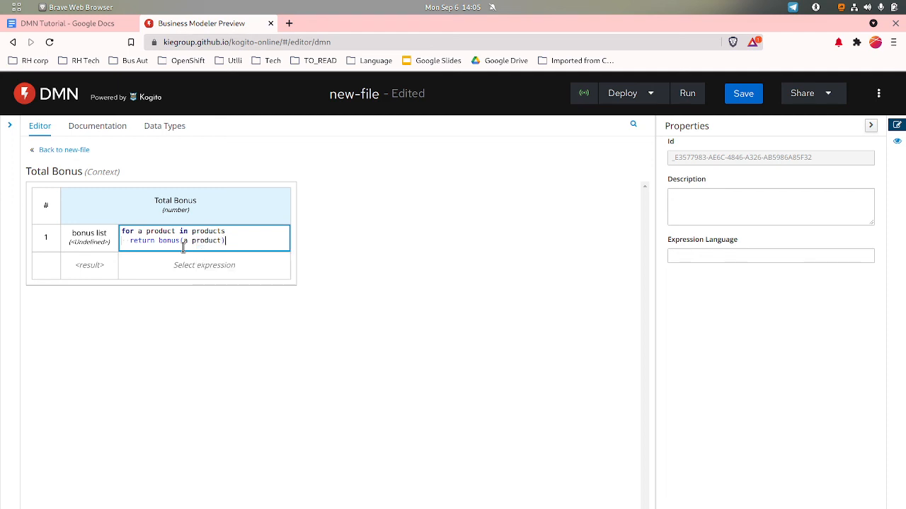
{"action": "left_click", "coordinate": [190, 271]}
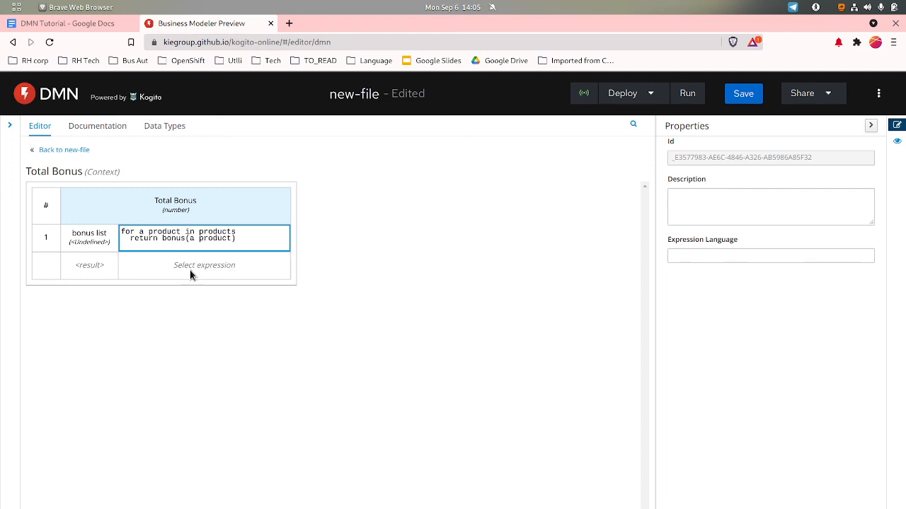
- Make the logic type of the Total Bonus context's result row Literal expression
{"action": "left_click", "coordinate": [287, 311]}
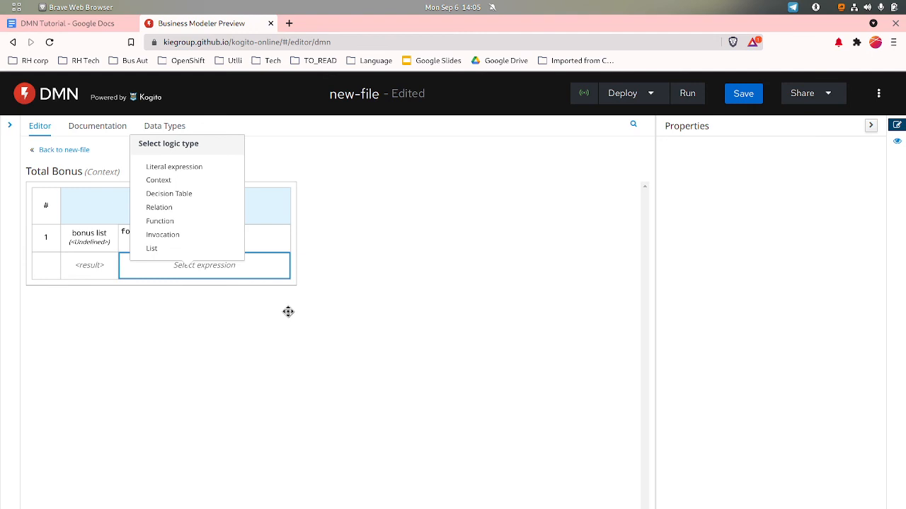
{"action": "left_click", "coordinate": [201, 268]}
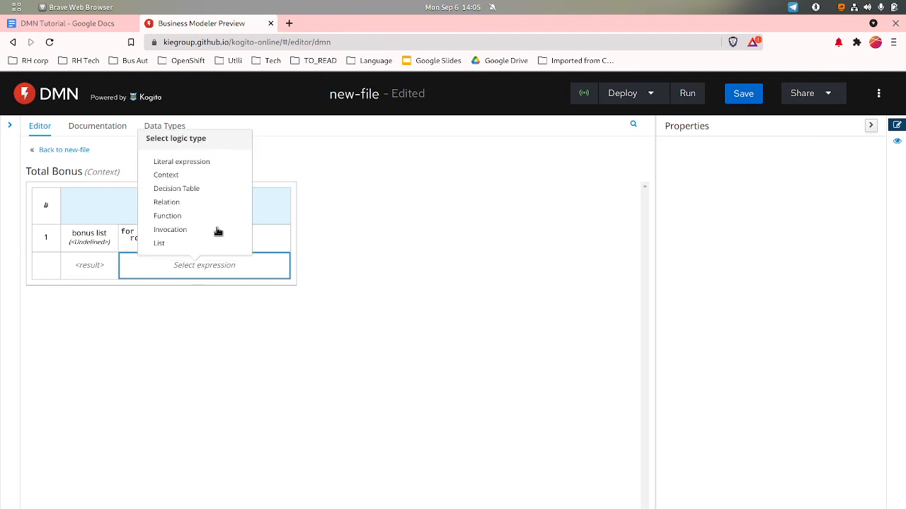
{"action": "left_click", "coordinate": [213, 163]}
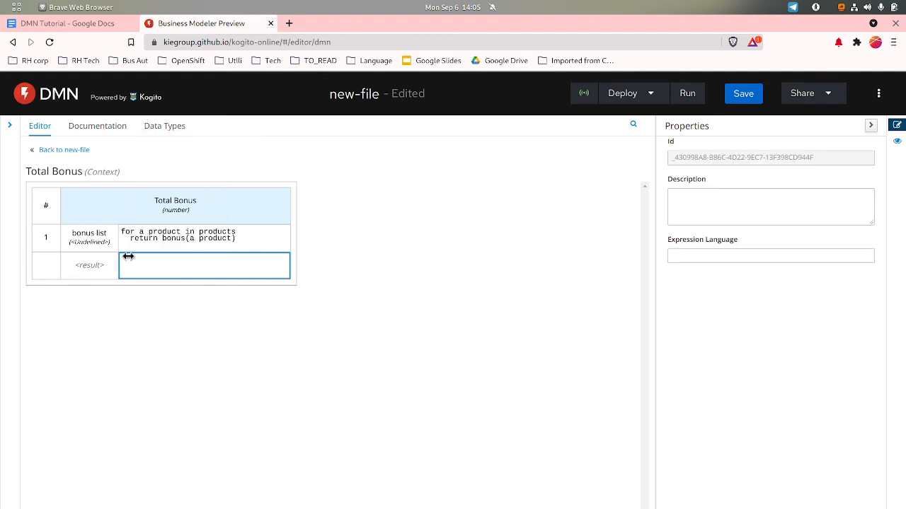
- Enter sum(bonus list) as the result expression of the Total Bonus context
{"action": "double_click", "coordinate": [158, 271]}
{"action": "type", "text": "sum"}
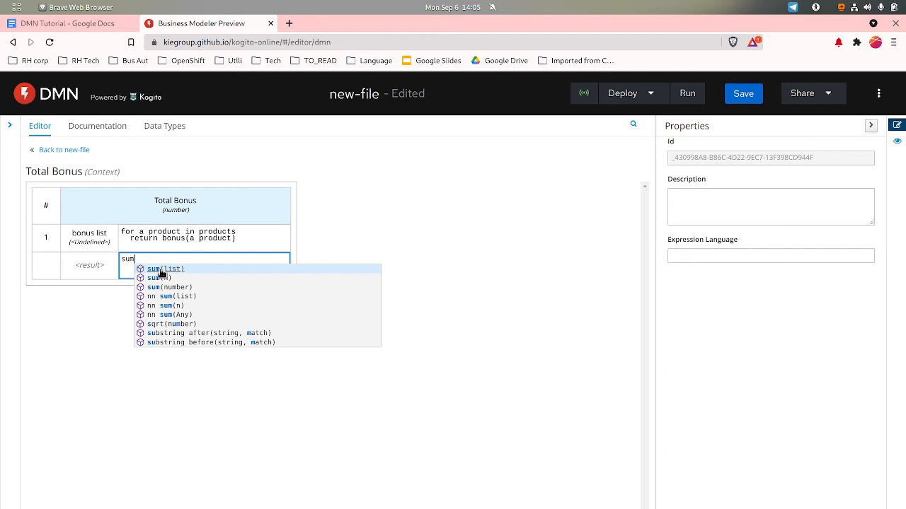
{"action": "type", "text": "(bo"}
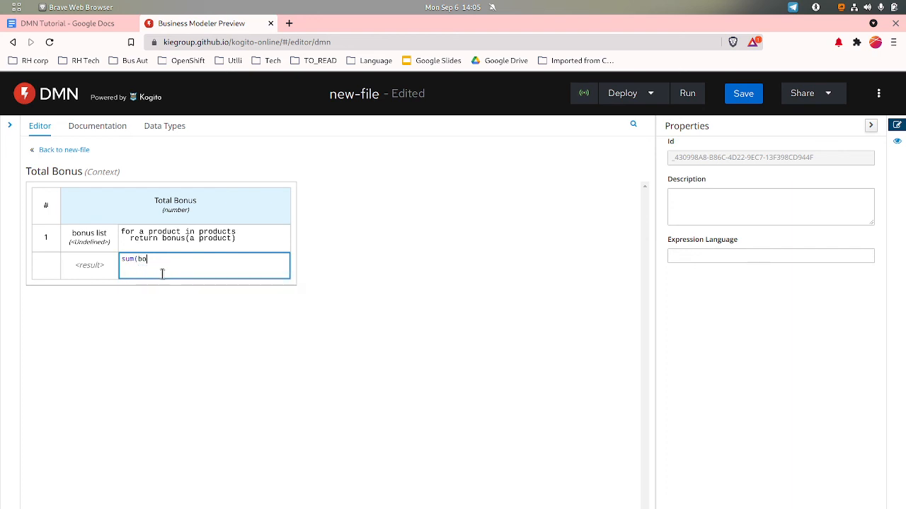
{"action": "type", "text": "s"}
{"action": "key", "text": "BackSpace"}
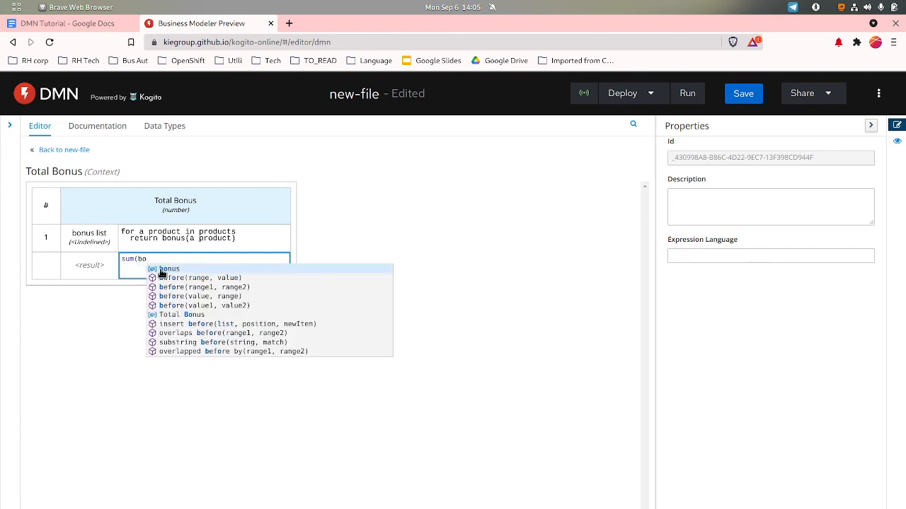
{"action": "type", "text": "nus "}
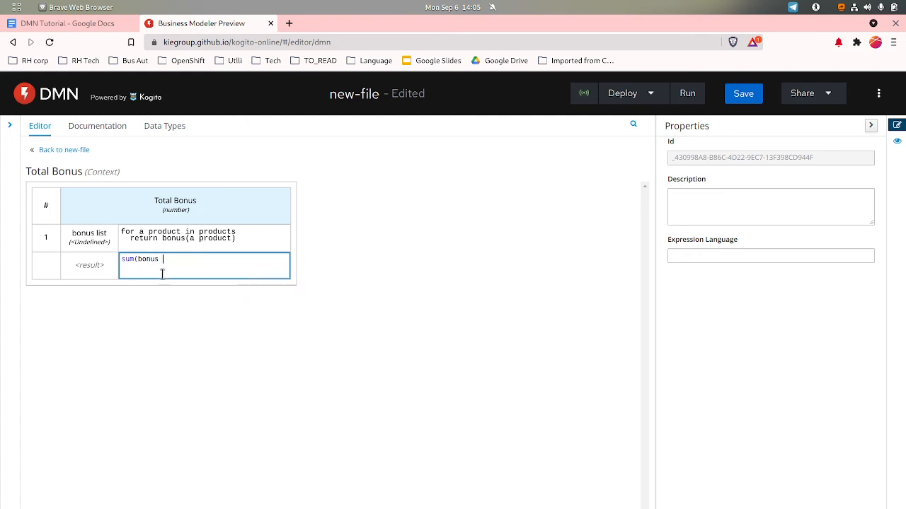
{"action": "type", "text": "list)"}
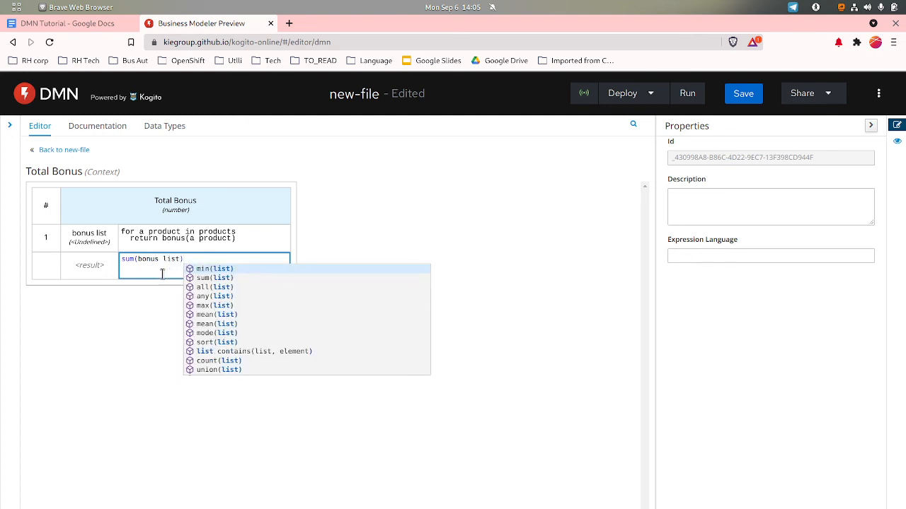
{"action": "key", "text": "Return"}
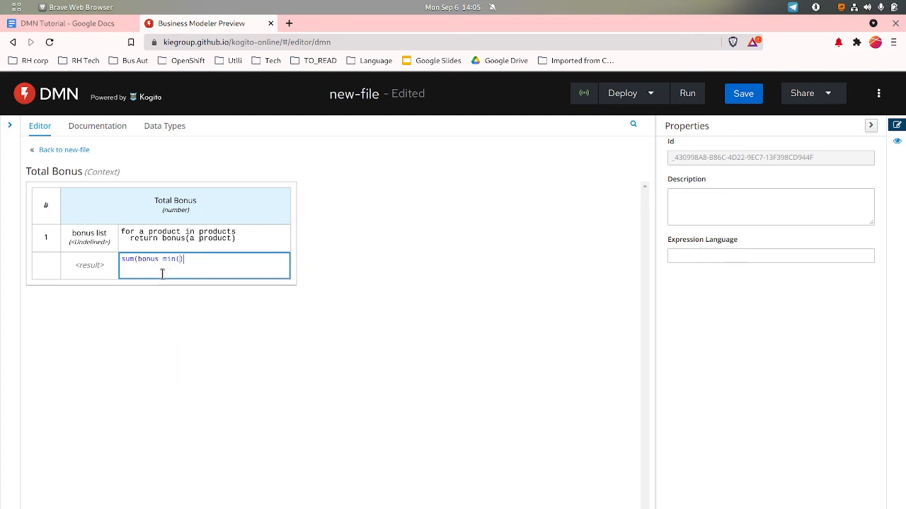
{"action": "key", "text": "BackSpace"}
{"action": "key", "text": "BackSpace"}
{"action": "key", "text": "BackSpace"}
{"action": "key", "text": "BackSpace"}
{"action": "type", "text": "list"}
{"action": "left_click", "coordinate": [169, 315]}
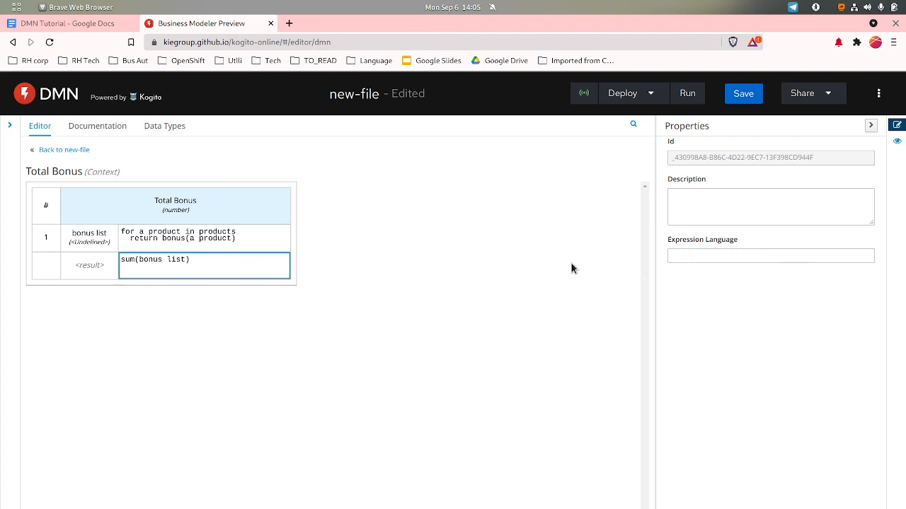
- Run the model and add pen as the first item of the products input
{"action": "left_click", "coordinate": [691, 99]}
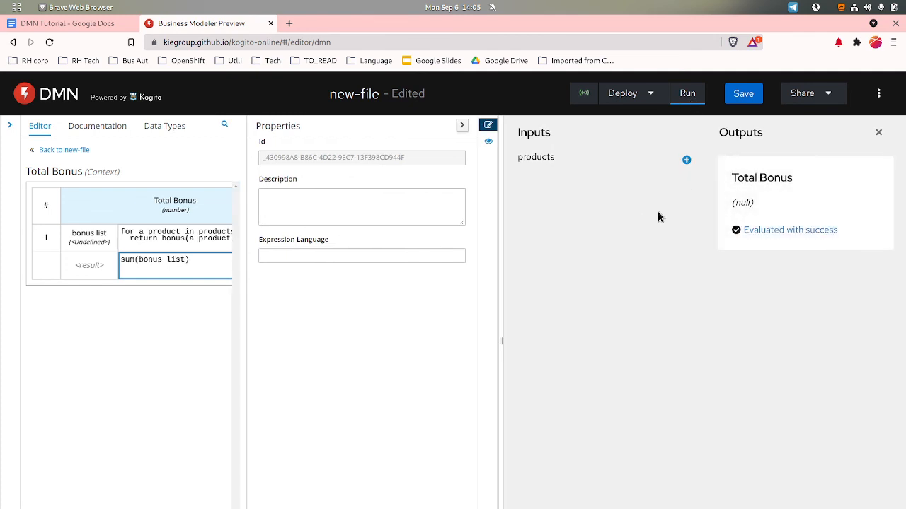
{"action": "left_click", "coordinate": [686, 160]}
{"action": "left_click", "coordinate": [602, 190]}
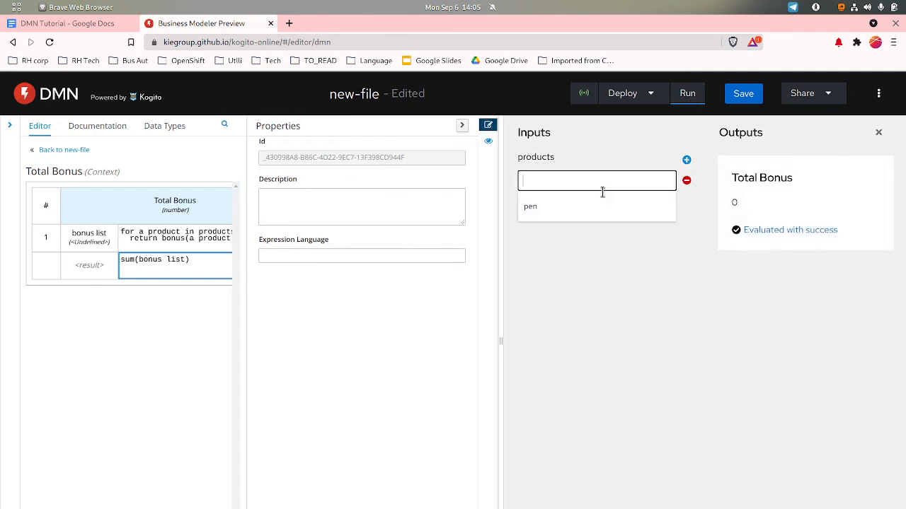
{"action": "left_click", "coordinate": [588, 209]}
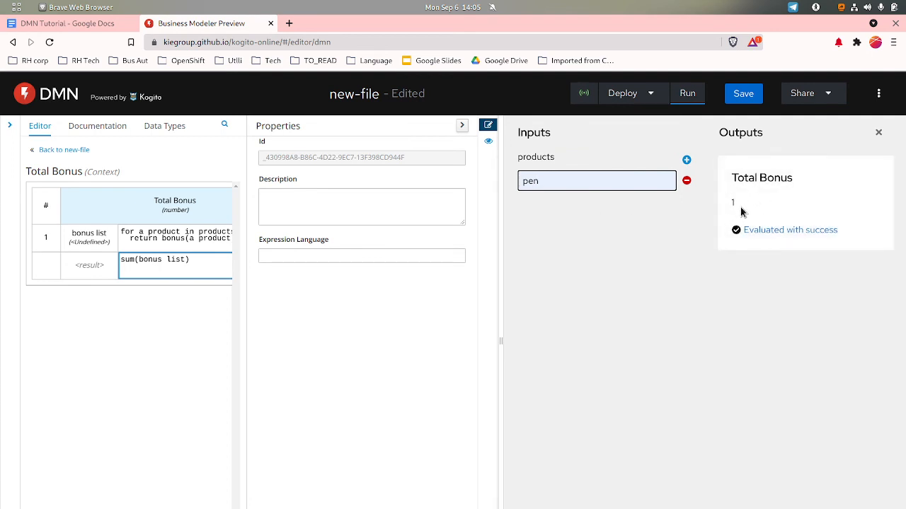
- Add pencil and book as the second and third items of the products input
{"action": "left_click", "coordinate": [688, 161]}
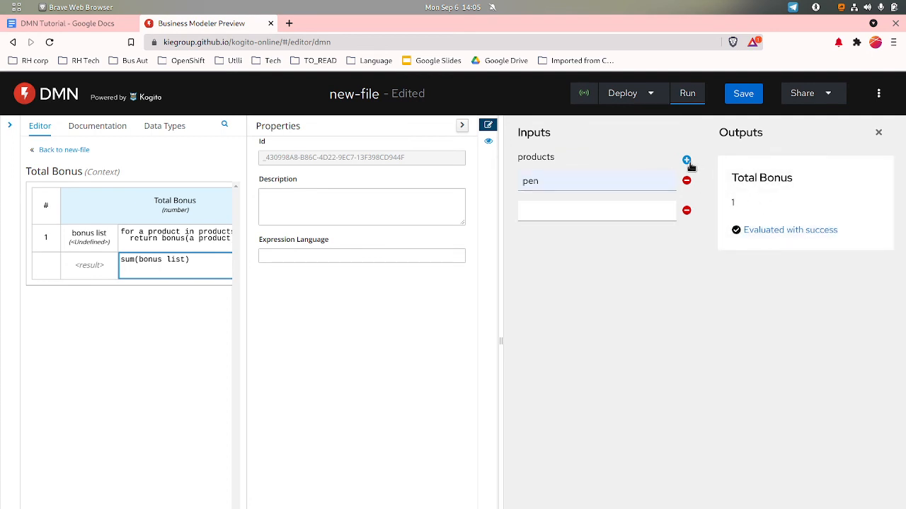
{"action": "left_click", "coordinate": [548, 213]}
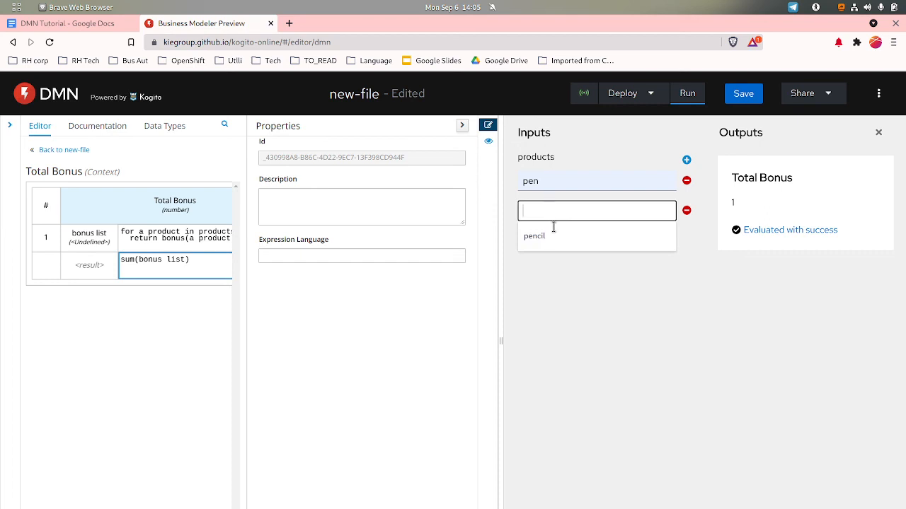
{"action": "left_click", "coordinate": [541, 240]}
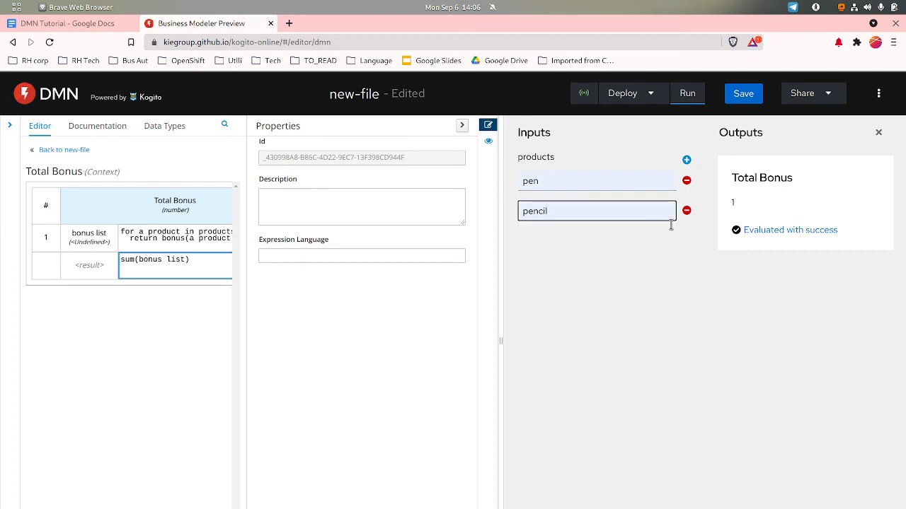
{"action": "left_click", "coordinate": [598, 240]}
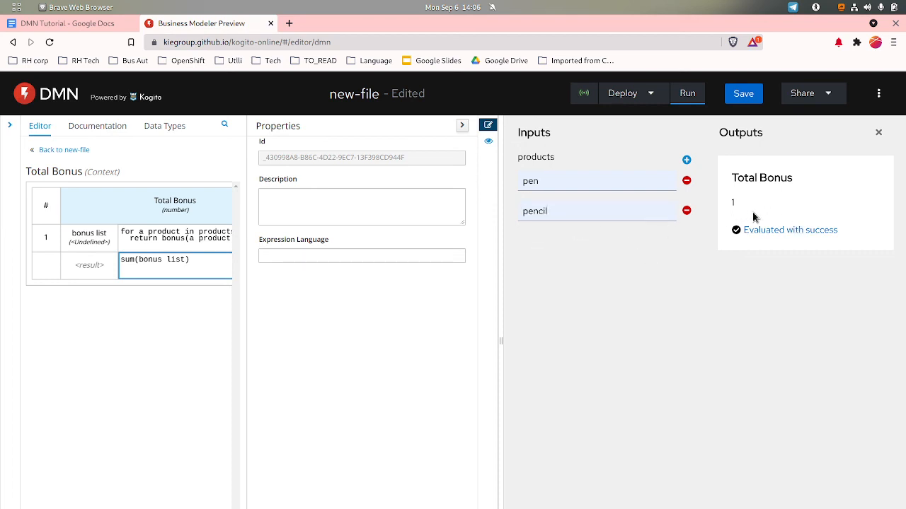
{"action": "left_click", "coordinate": [686, 159]}
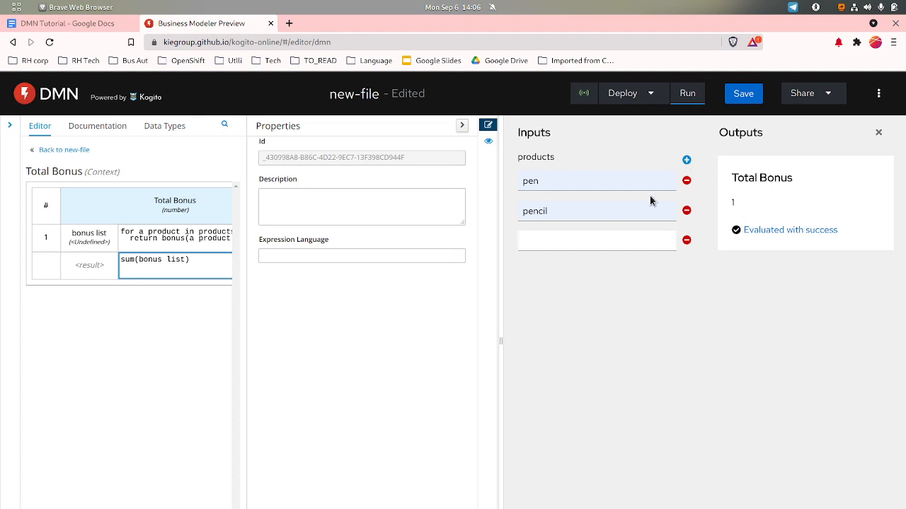
{"action": "left_click", "coordinate": [549, 247]}
{"action": "left_click", "coordinate": [542, 266]}
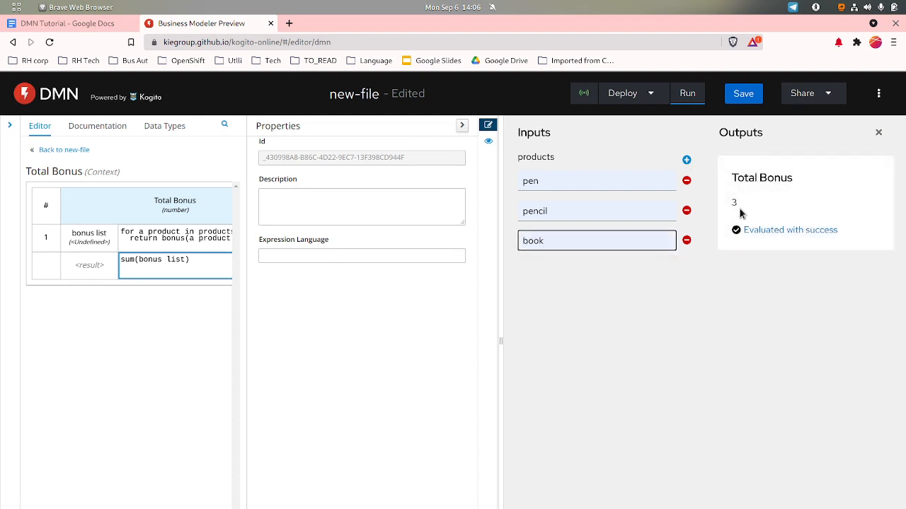
- Add ruler as the fourth item of the products input
{"action": "left_click", "coordinate": [687, 160]}
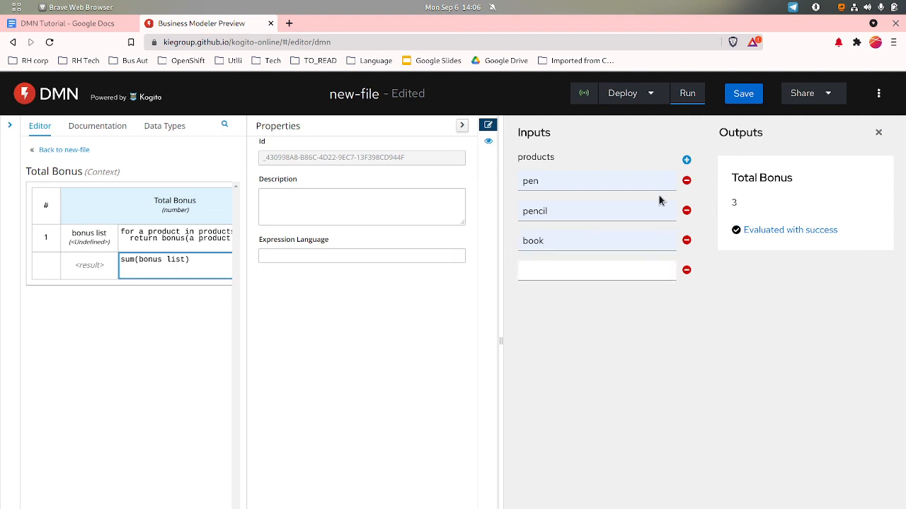
{"action": "left_click", "coordinate": [558, 276]}
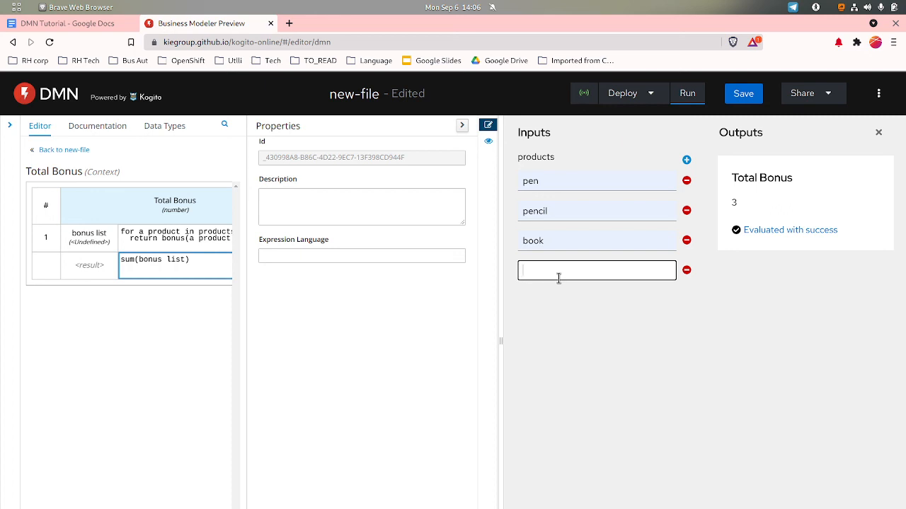
{"action": "type", "text": "rules"}
{"action": "key", "text": "BackSpace"}
{"action": "type", "text": "r"}
{"action": "key", "text": "Tab"}
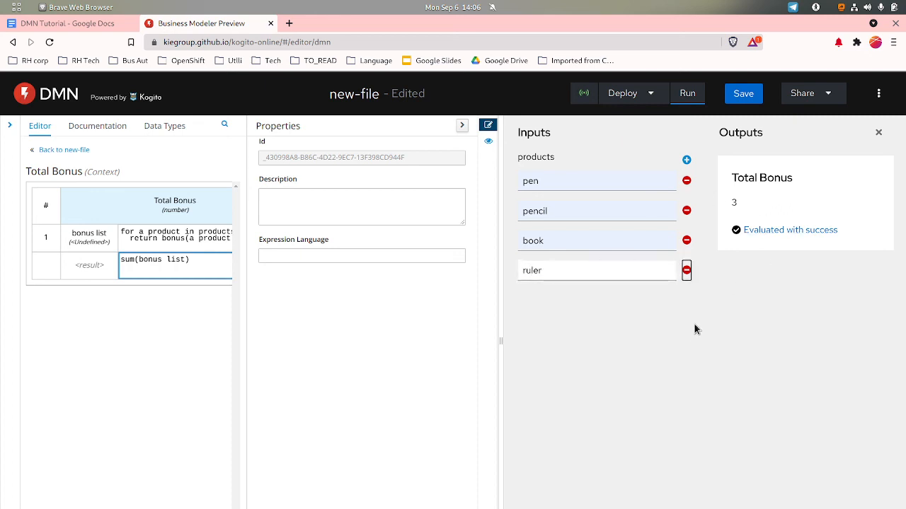
{"action": "left_click", "coordinate": [695, 329]}
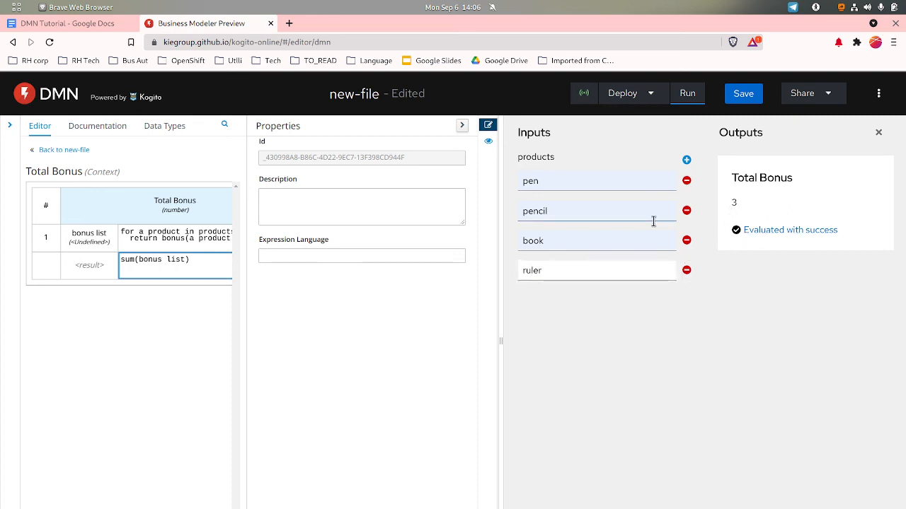